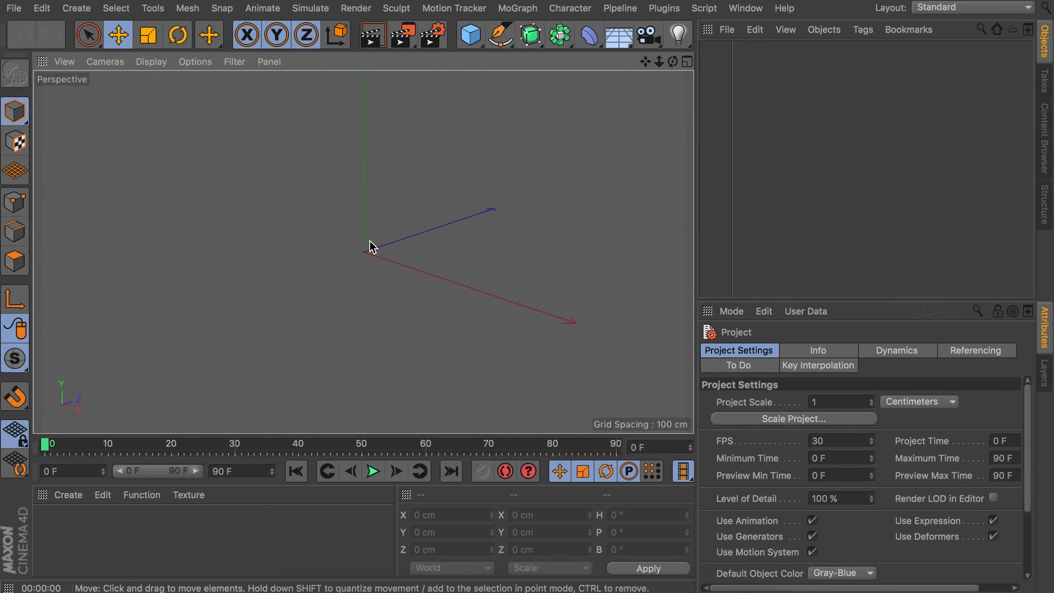
# Step: Create a cube and make it the child of a new MoGraph Cloner
pyautogui.click(470, 35)
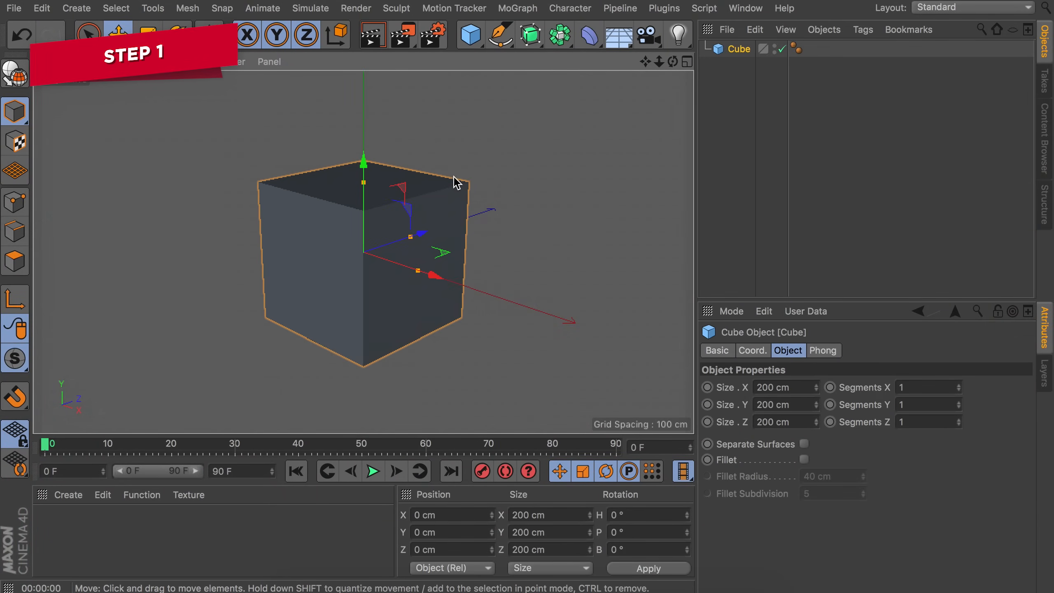
pyautogui.click(518, 8)
pyautogui.click(529, 193)
pyautogui.moveTo(741, 65); pyautogui.dragTo(737, 46)
pyautogui.click(743, 53)
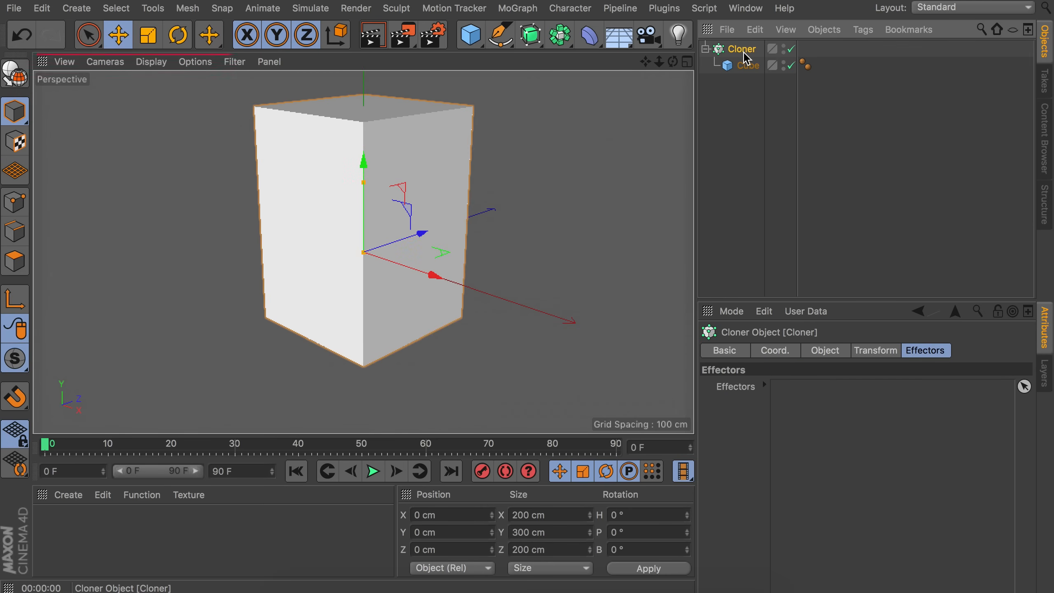
# Step: Set the Cloner's mode to Grid Array
pyautogui.click(832, 350)
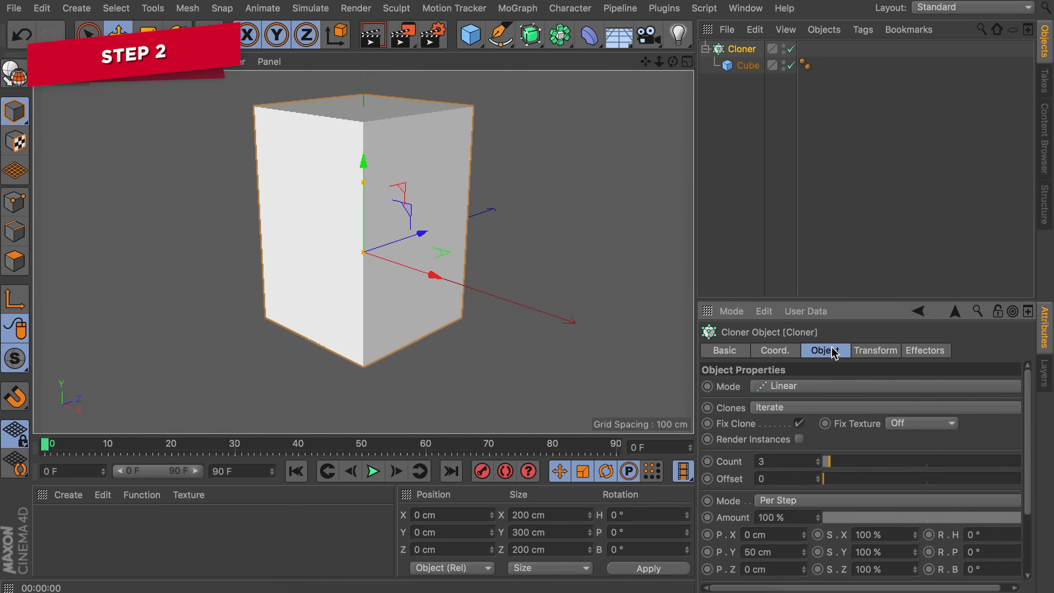
pyautogui.click(820, 386)
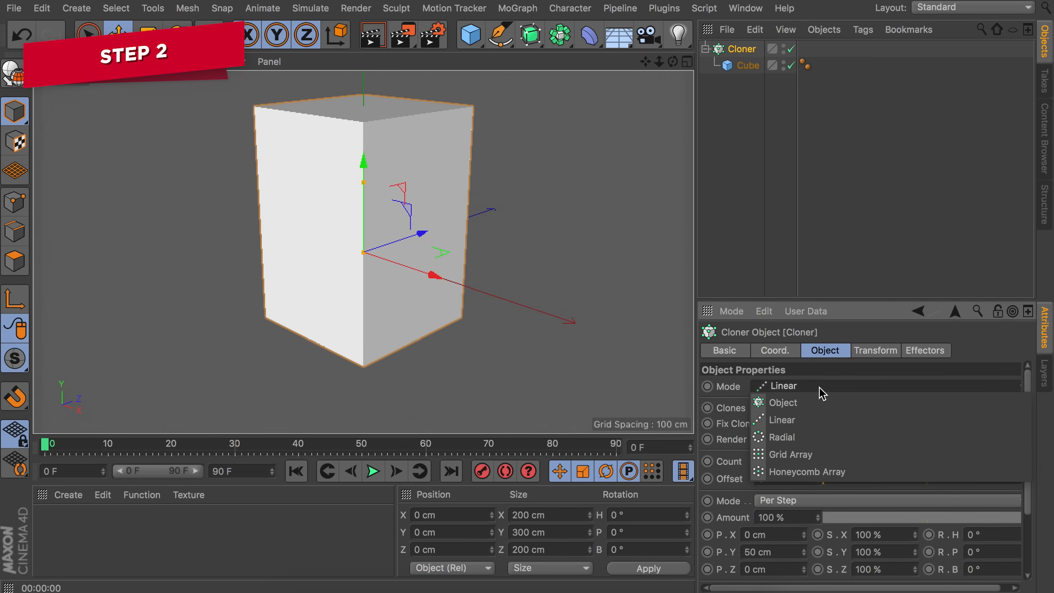
pyautogui.click(820, 453)
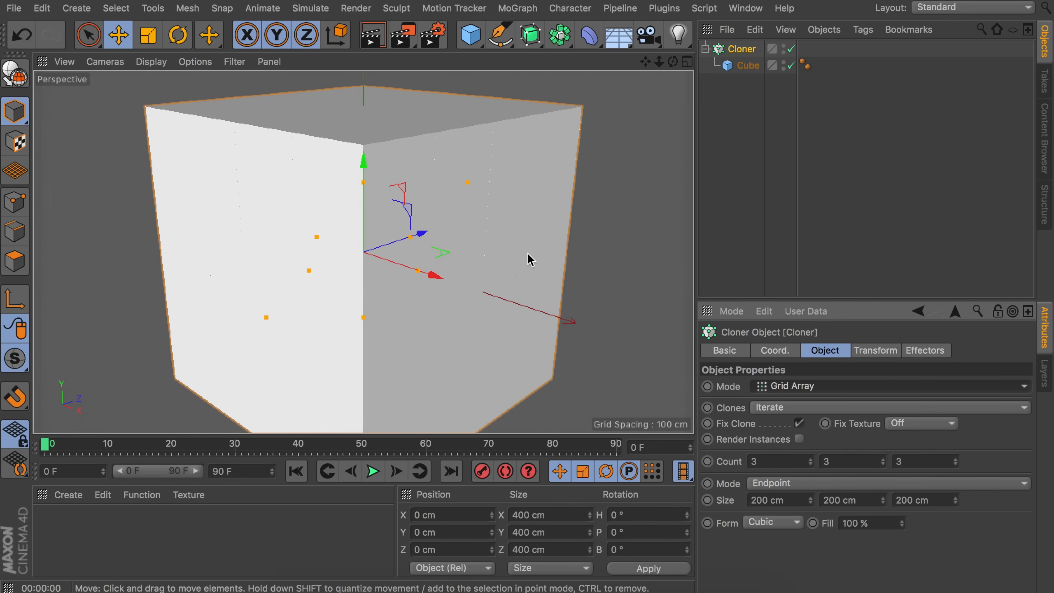
# Step: Set the Cloner's grid size to 3000 cm in X and 3000 cm in Z
pyautogui.click(774, 499)
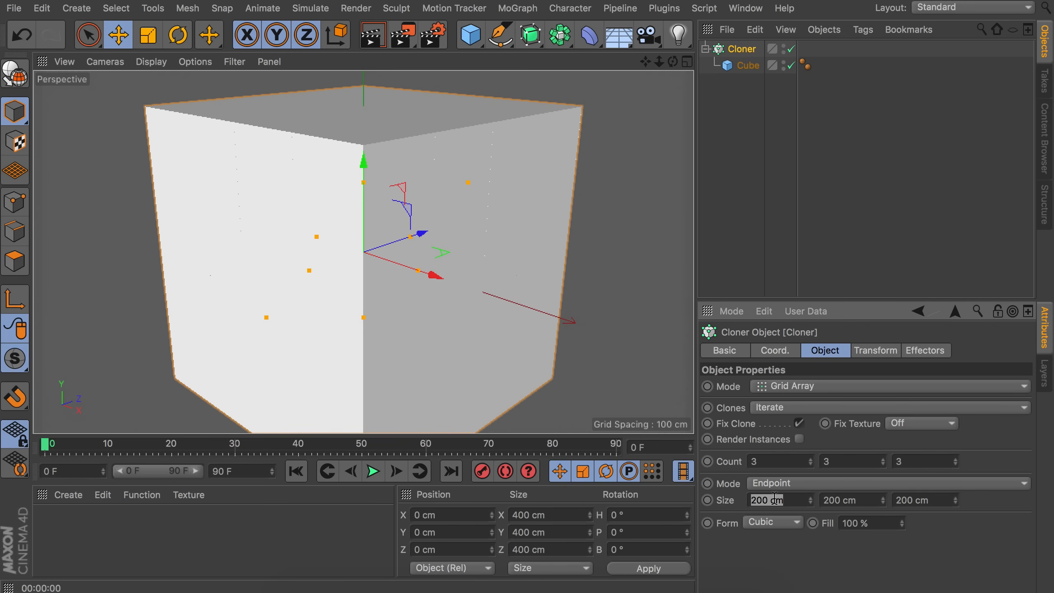
pyautogui.write('3000')
pyautogui.press('Tab')
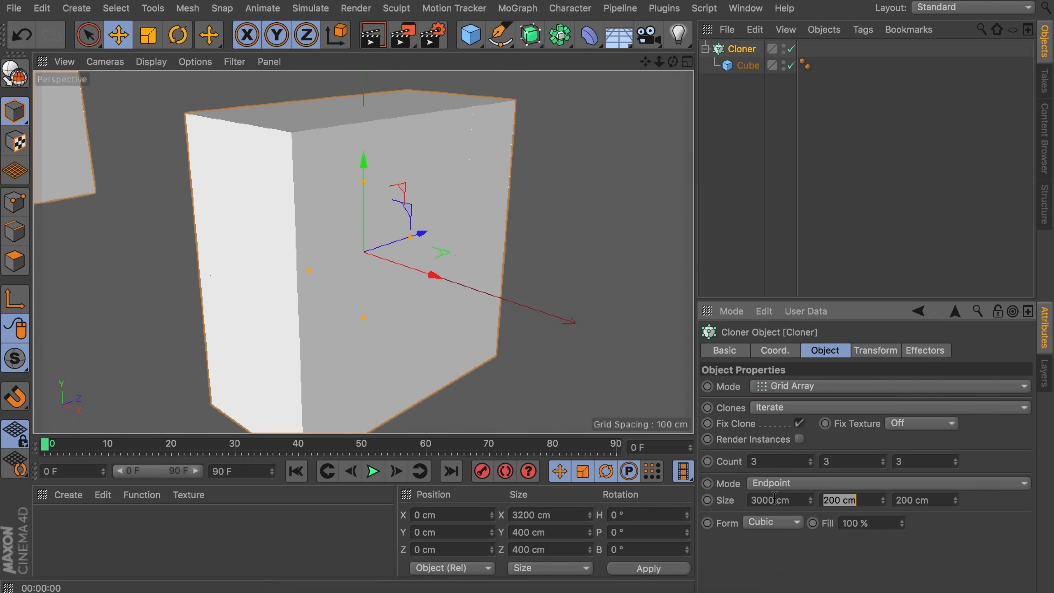
pyautogui.press('Tab')
pyautogui.write('3000')
pyautogui.press('Return')
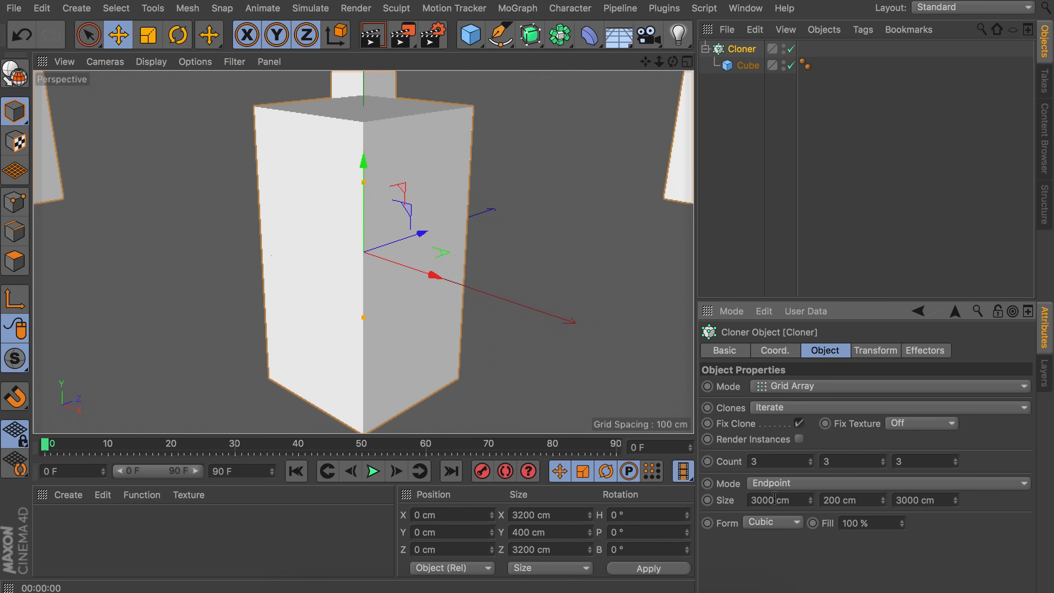
# Step: Set the Cloner's grid count to 10 in X, 1 in Y and 10 in Z
pyautogui.scroll(-10, 515, 203)
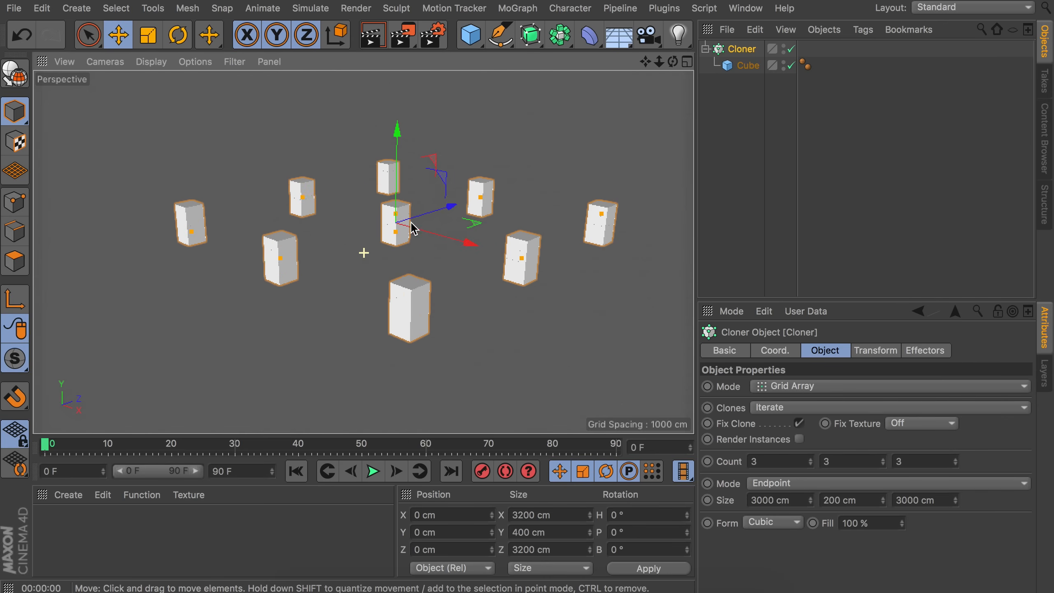
pyautogui.keyDown('alt'); pyautogui.moveTo(412, 226); pyautogui.dragTo(395, 234, button='middle'); pyautogui.keyUp('alt')
pyautogui.click(785, 460)
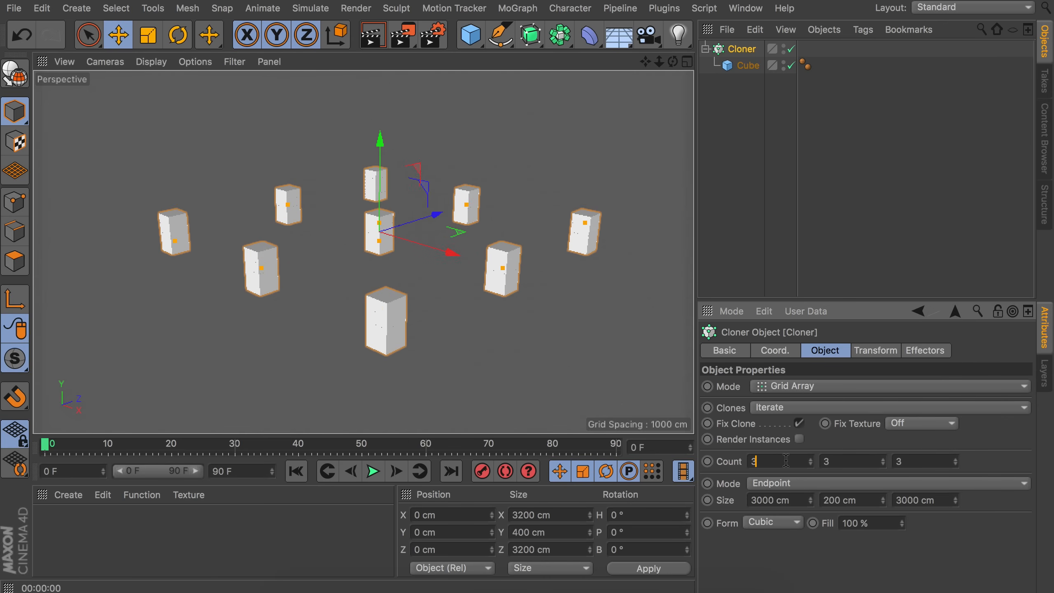
pyautogui.write('10')
pyautogui.press('Tab')
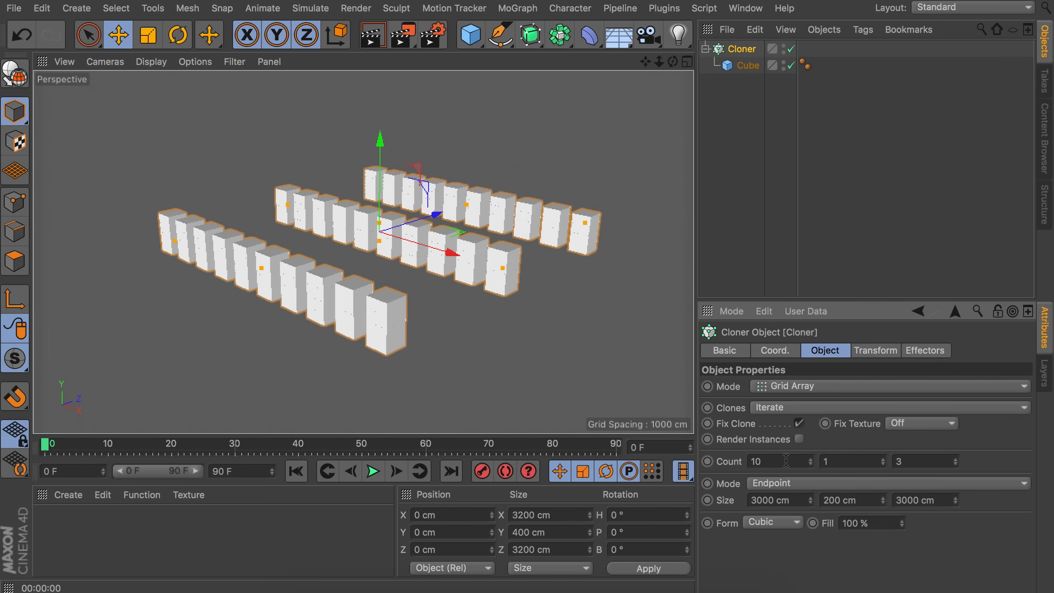
pyautogui.press('Tab')
pyautogui.press('Return')
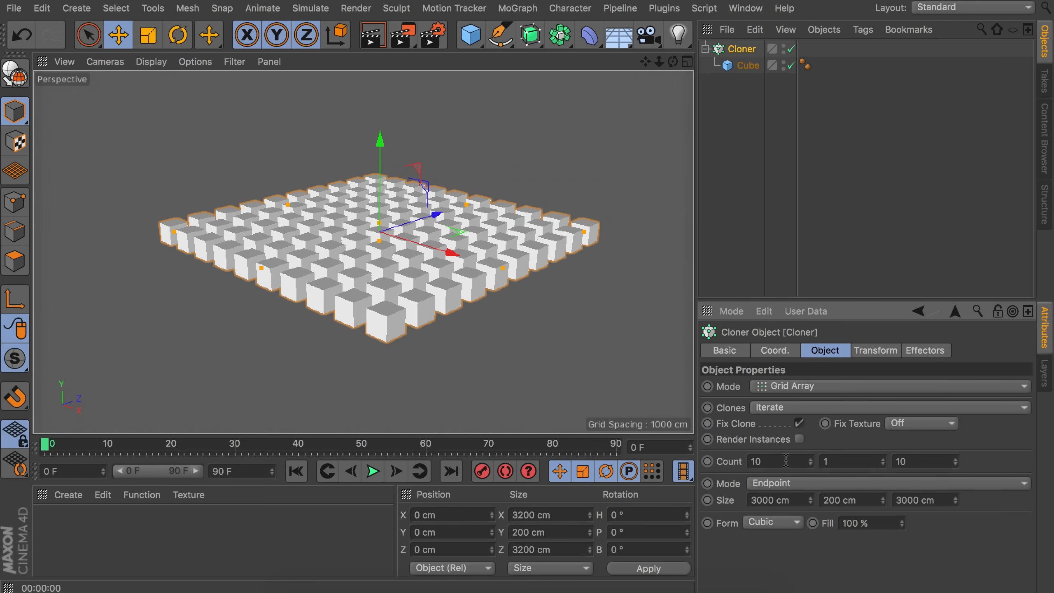
# Step: Apply a Random effector to the Cloner
pyautogui.keyDown('alt'); pyautogui.moveTo(473, 205); pyautogui.dragTo(487, 248); pyautogui.keyUp('alt')
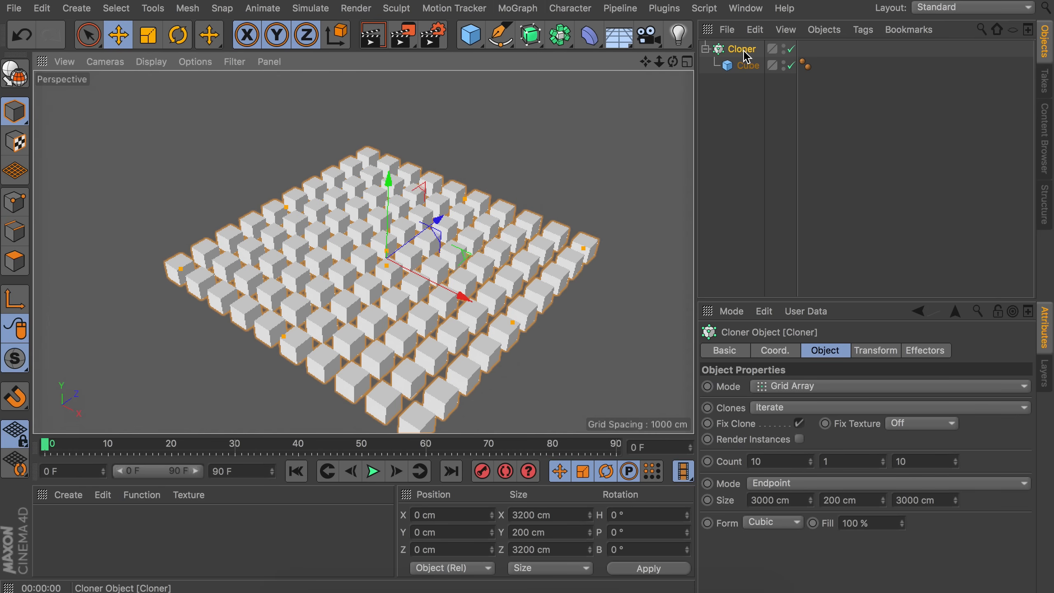
pyautogui.click(529, 10)
pyautogui.moveTo(535, 41)
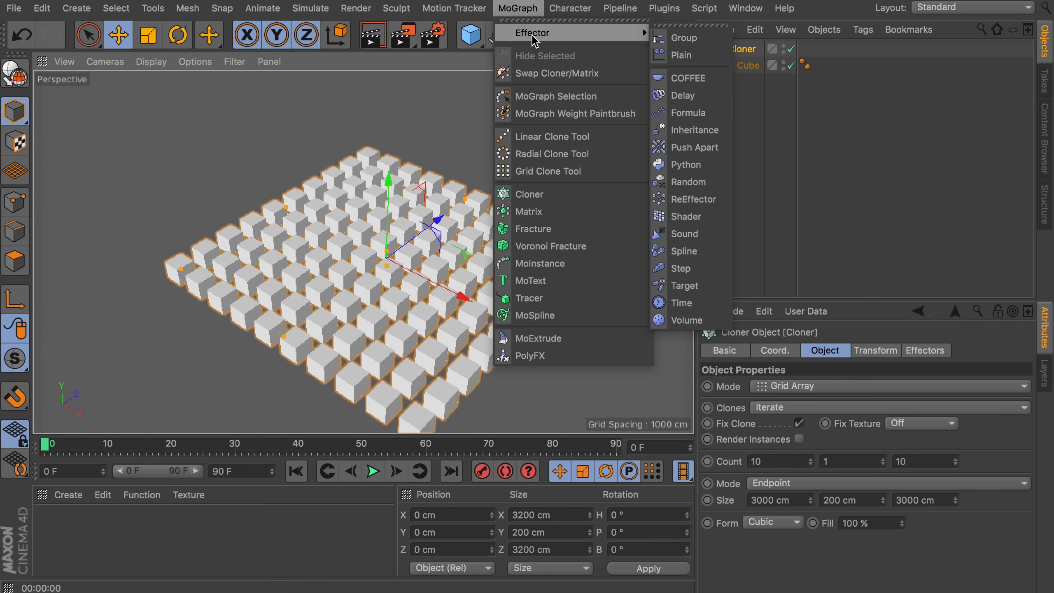
pyautogui.click(689, 183)
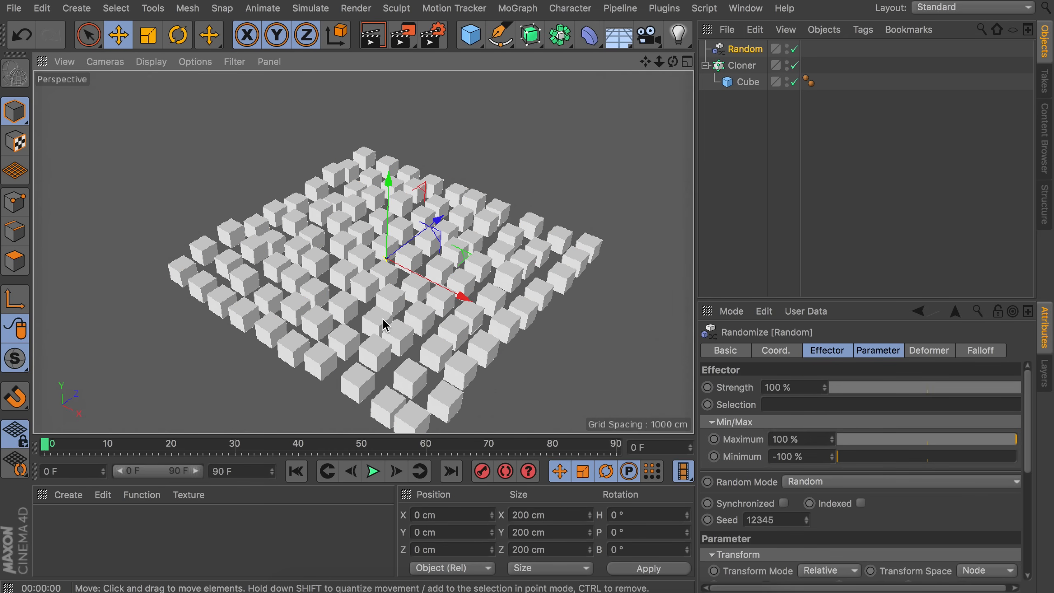
# Step: Set the Random effector's position offset to 150 cm in X, 0 cm in Y and 150 cm in Z
pyautogui.scroll(5, 385, 325)
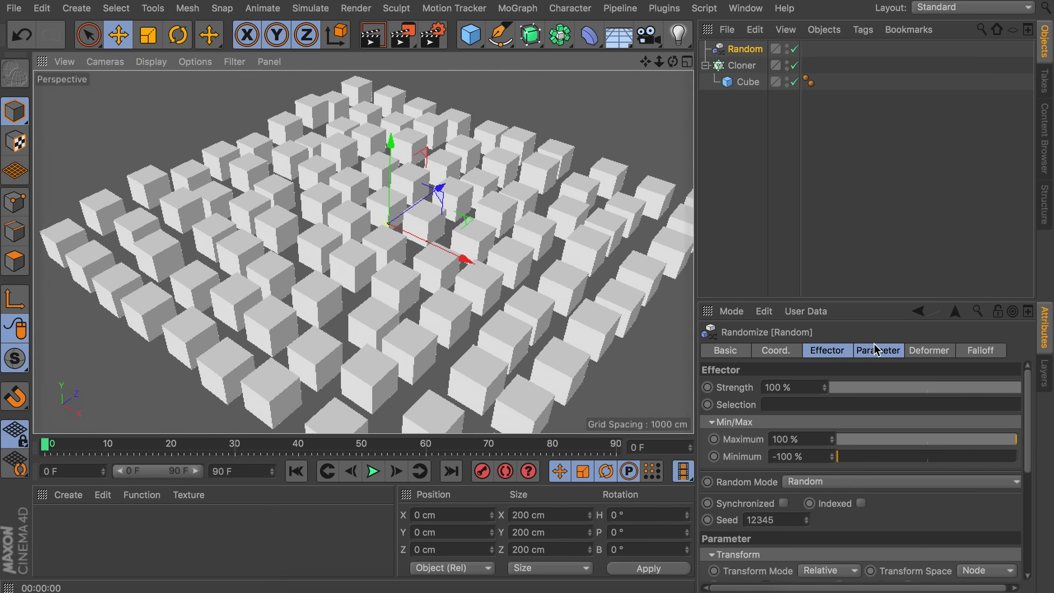
pyautogui.click(874, 349)
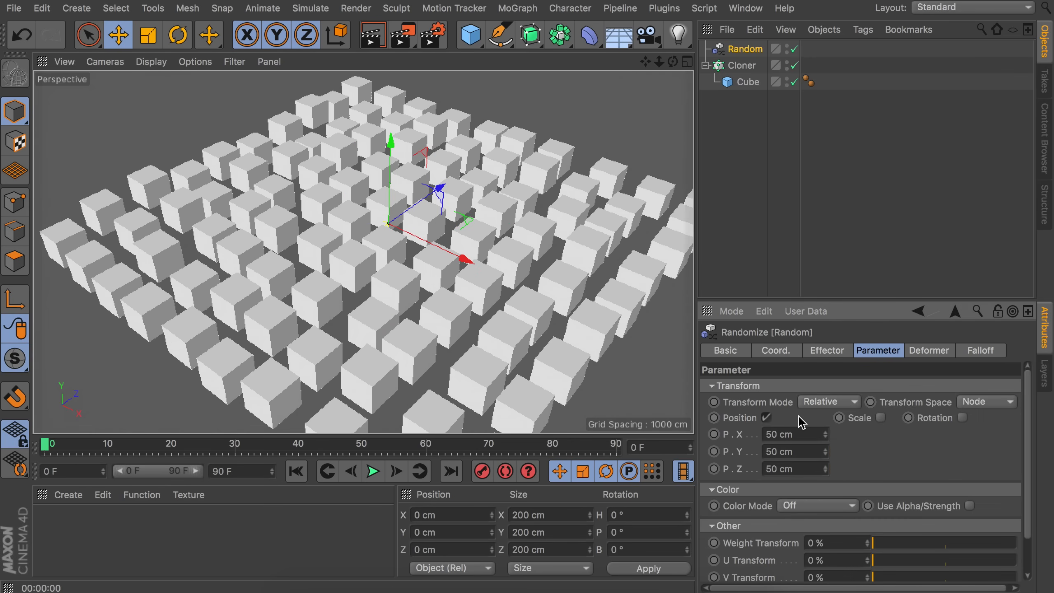
pyautogui.click(797, 433)
pyautogui.write('150')
pyautogui.press('Tab')
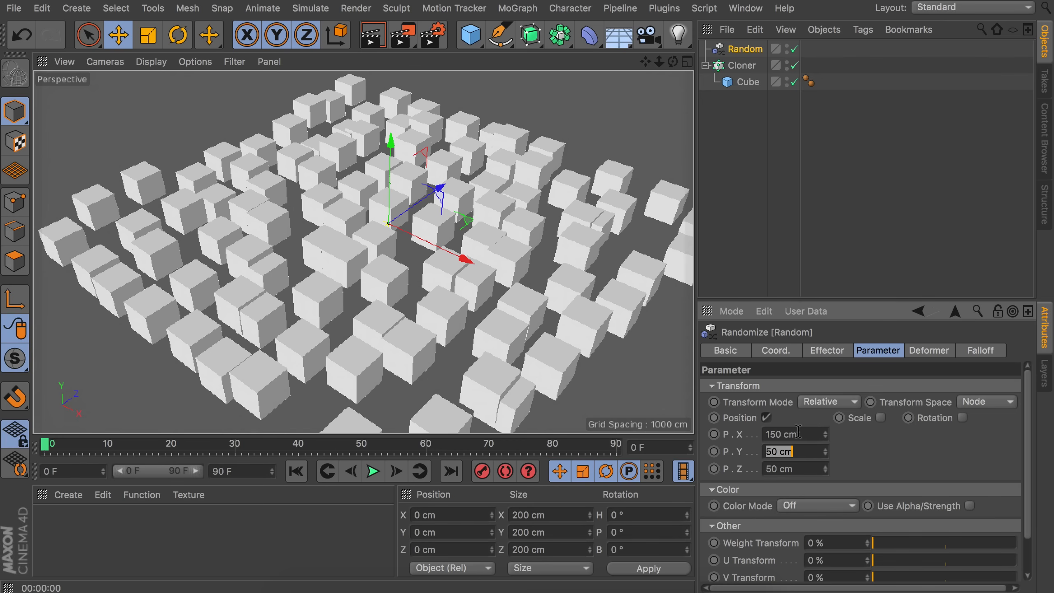
pyautogui.write('0')
pyautogui.press('Return')
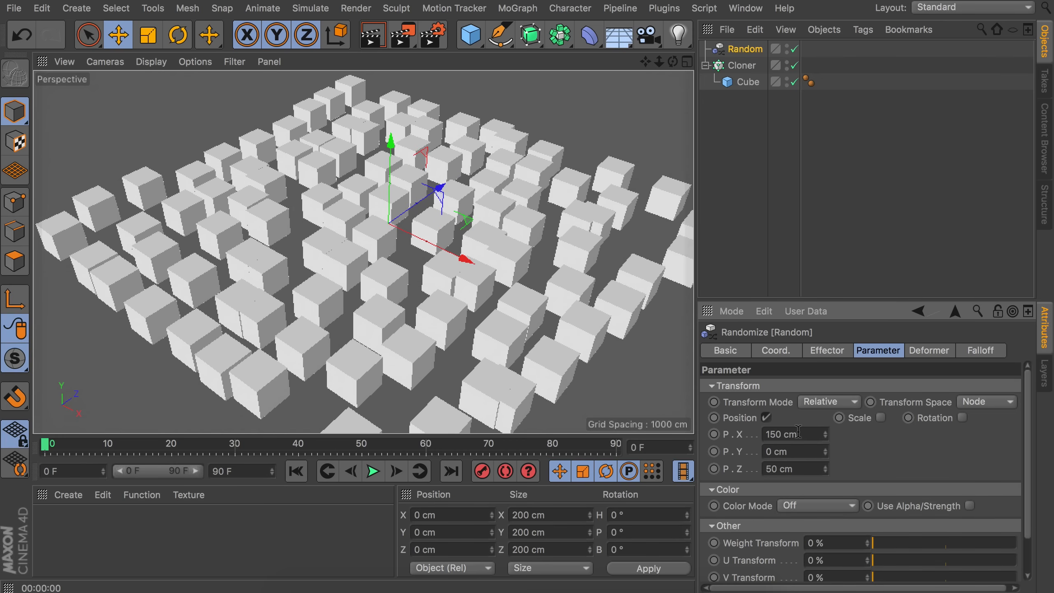
pyautogui.press('Tab')
pyautogui.write('1')
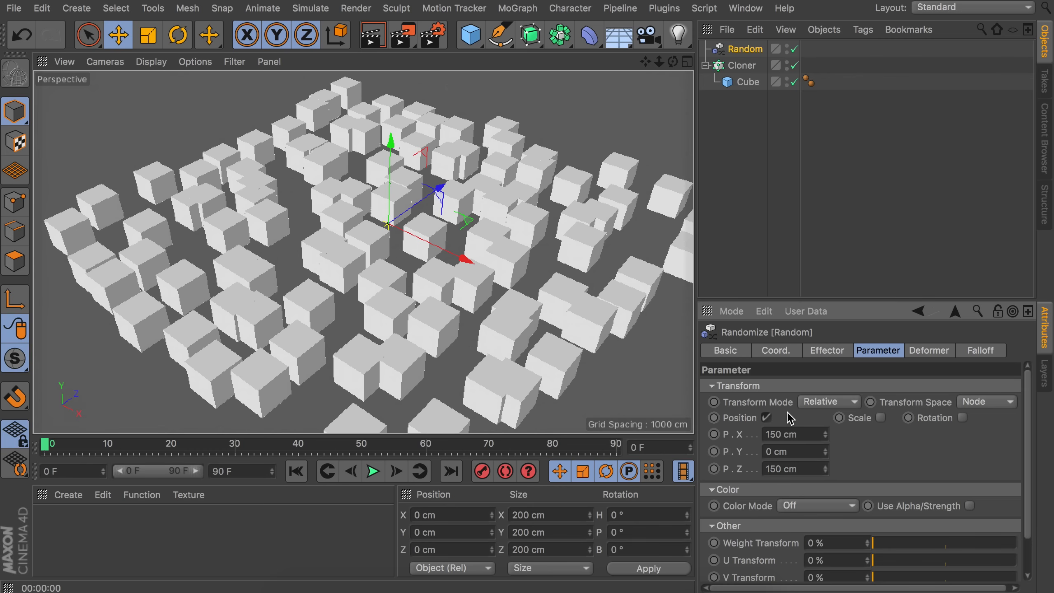
# Step: Enable scale on the Random effector with X at 0.6, Y at 8.71 and Z at 0.09
pyautogui.click(880, 418)
pyautogui.click(935, 432)
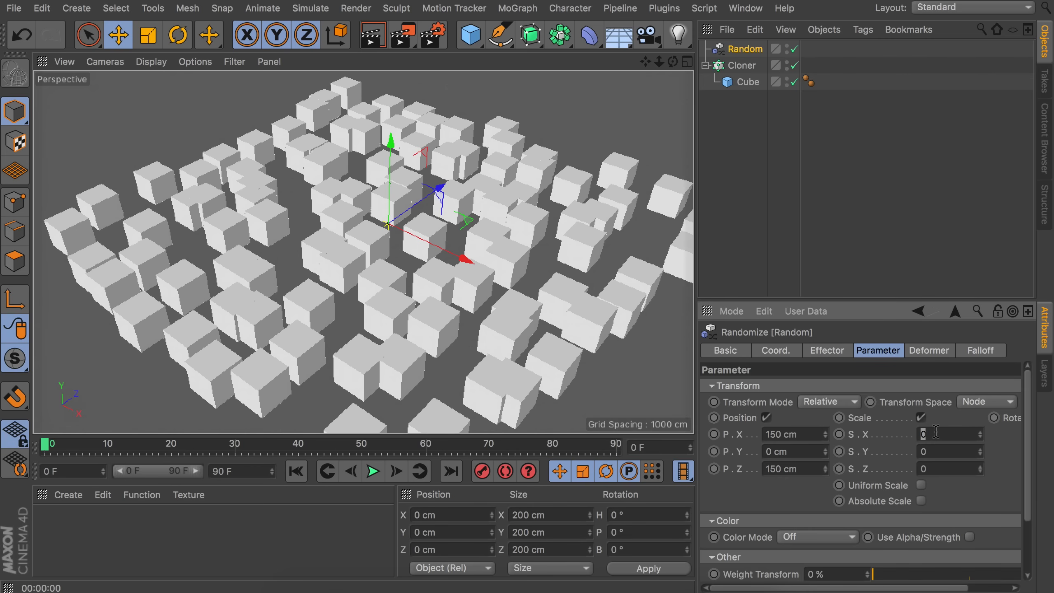
pyautogui.write('0.6')
pyautogui.press('Return')
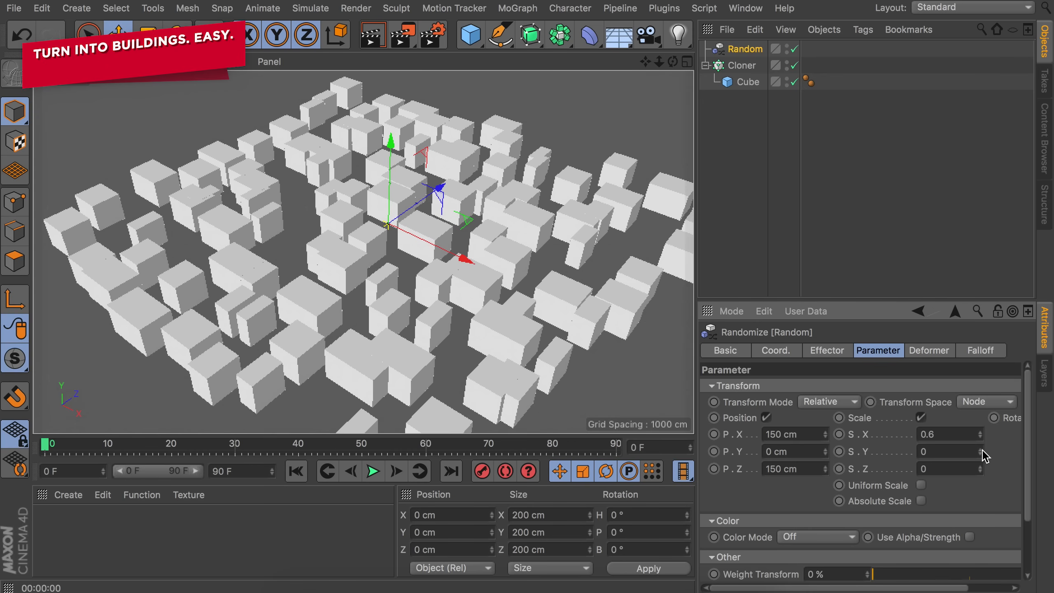
pyautogui.moveTo(982, 450); pyautogui.dragTo(982, 359)
pyautogui.moveTo(979, 468); pyautogui.dragTo(980, 467)
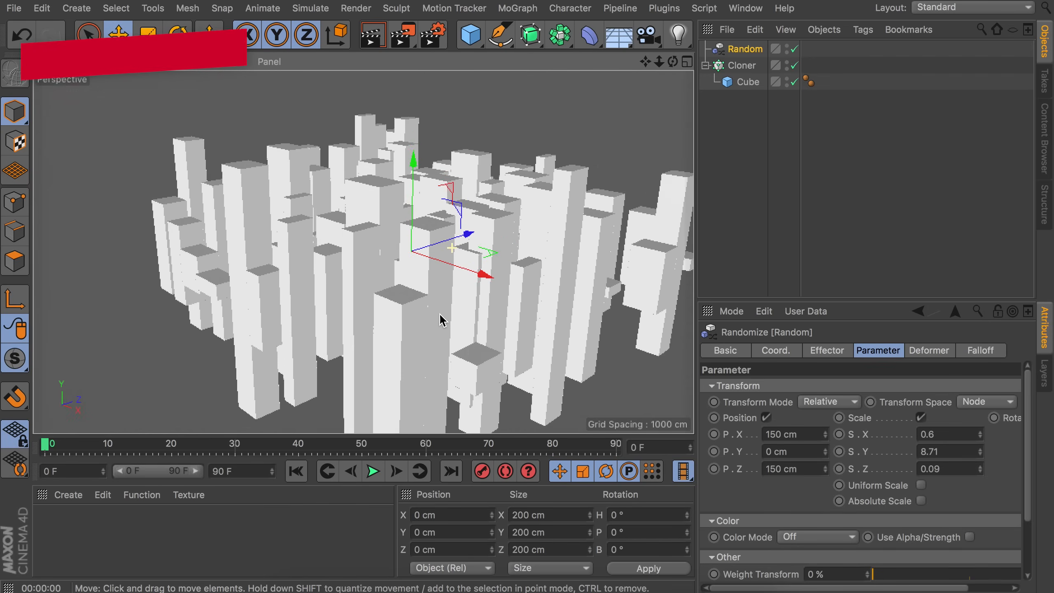
# Step: Add a Floor object beneath the cloned buildings
pyautogui.scroll(-3, 439, 313)
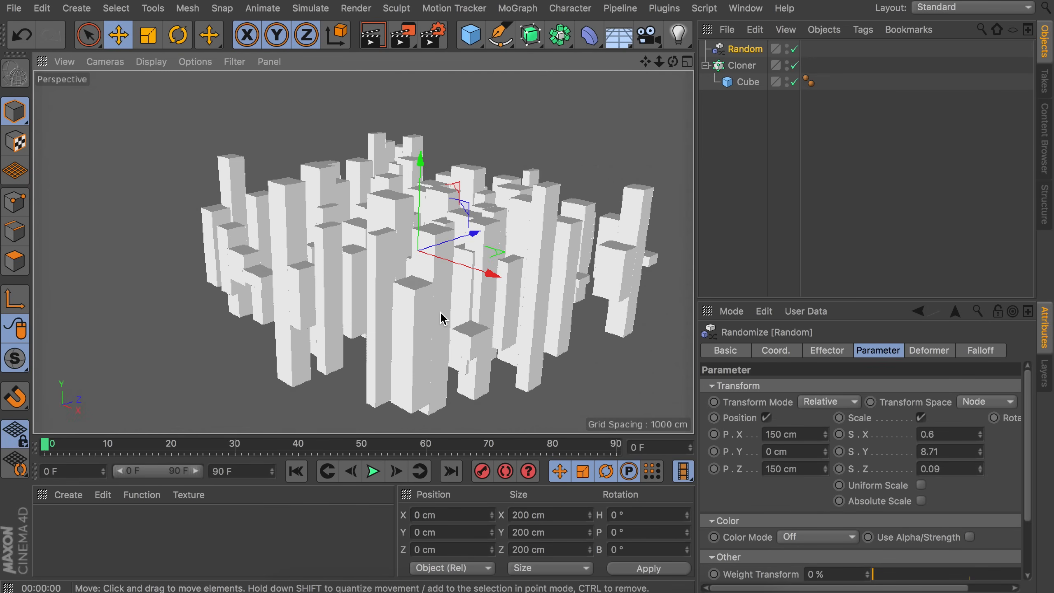
pyautogui.click(618, 35)
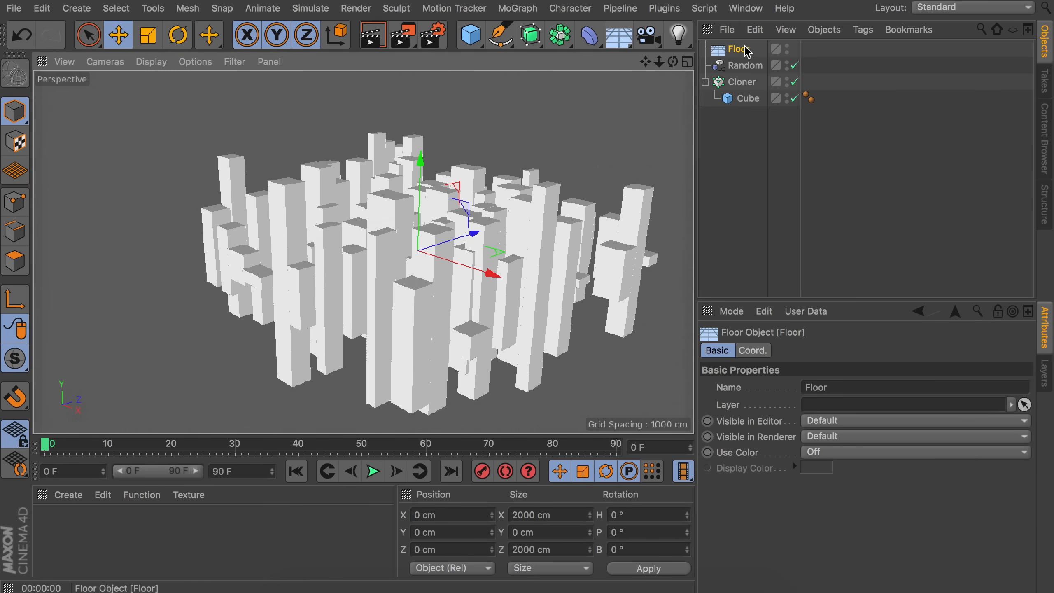
pyautogui.keyDown('alt'); pyautogui.moveTo(508, 207); pyautogui.dragTo(462, 205, button='middle'); pyautogui.keyUp('alt')
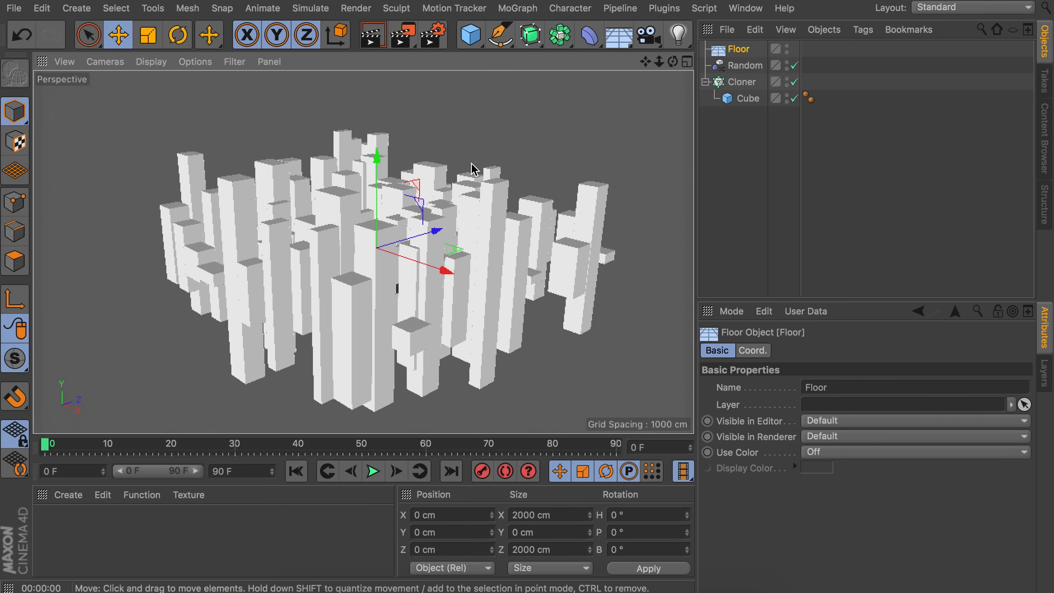
# Step: Add a Plane and stretch it under the city to about 4724 cm wide and 6439 cm high
pyautogui.click(470, 34)
pyautogui.click(618, 88)
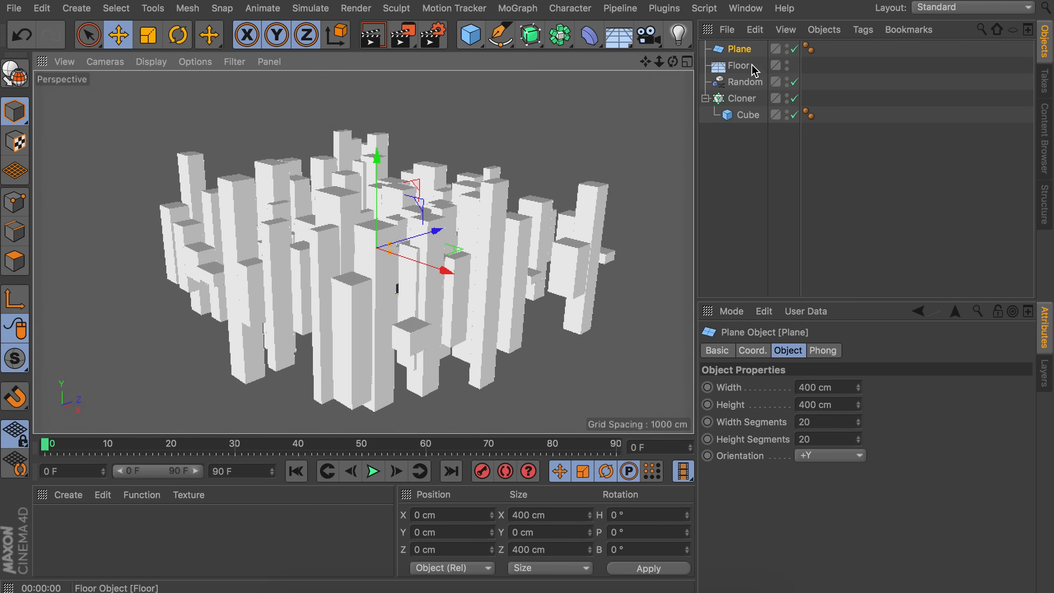
pyautogui.moveTo(389, 247); pyautogui.dragTo(546, 178)
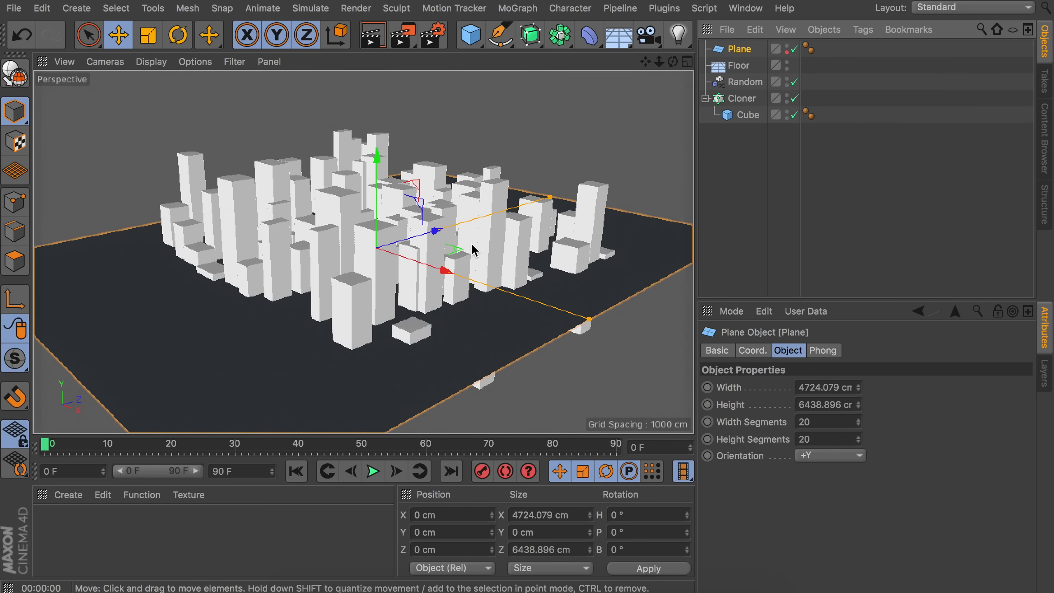
# Step: Select a band of clones across the middle of the Cloner using the MoGraph Selection brush with a radius of 35
pyautogui.scroll(5, 357, 258)
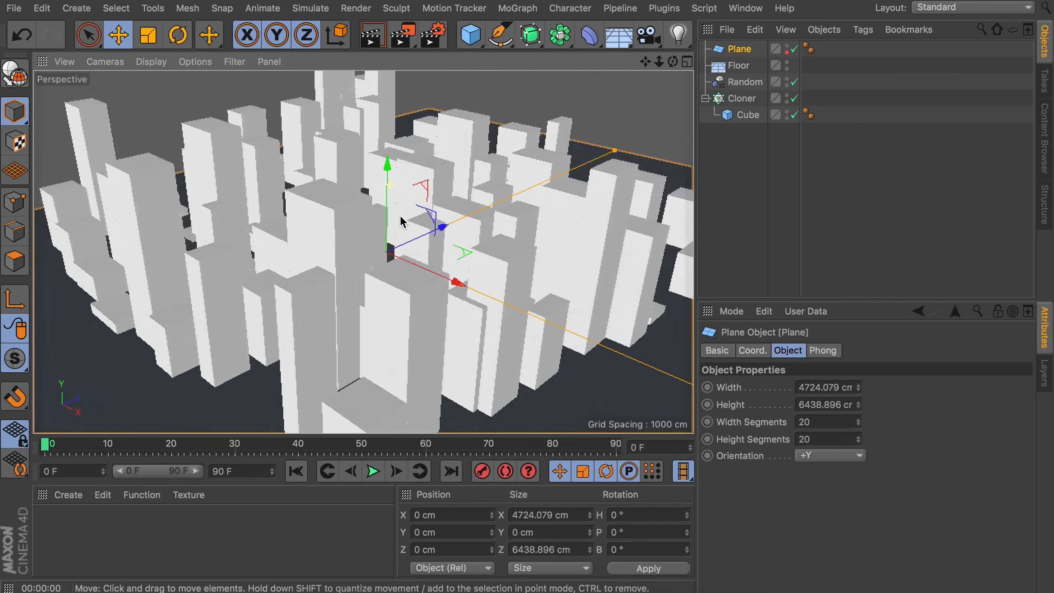
pyautogui.keyDown('alt'); pyautogui.moveTo(400, 216); pyautogui.dragTo(427, 268); pyautogui.keyUp('alt')
pyautogui.keyDown('alt'); pyautogui.moveTo(351, 210); pyautogui.dragTo(373, 241); pyautogui.keyUp('alt')
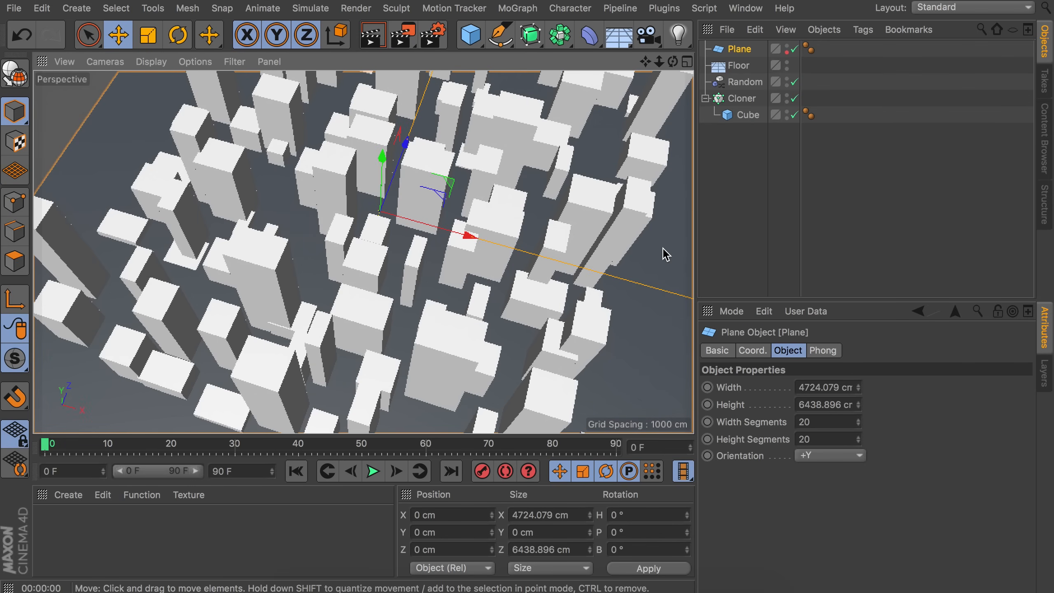
pyautogui.keyDown('alt'); pyautogui.moveTo(406, 207); pyautogui.dragTo(392, 319); pyautogui.keyUp('alt')
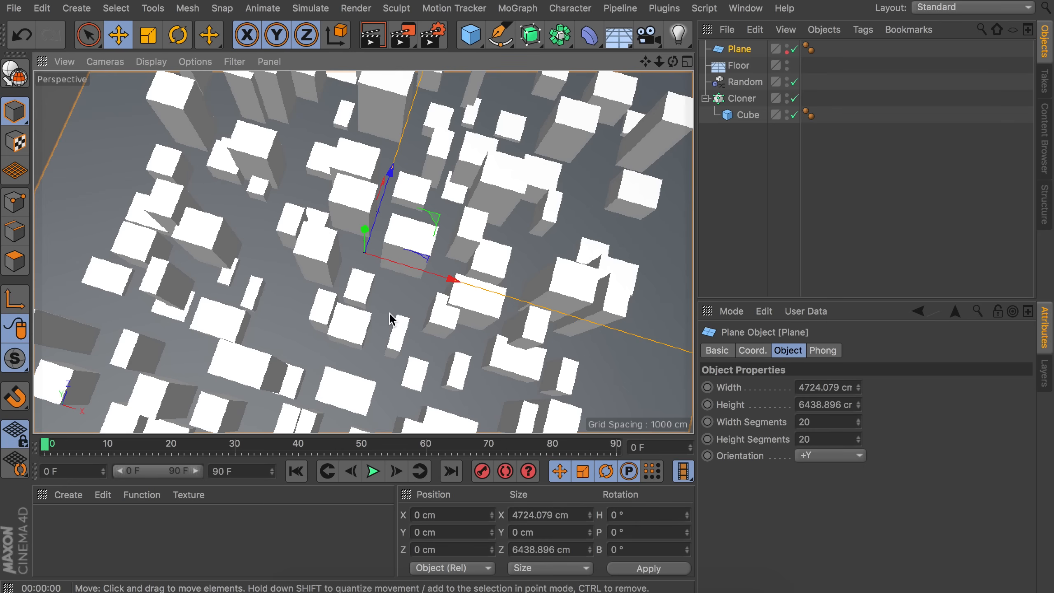
pyautogui.click(741, 99)
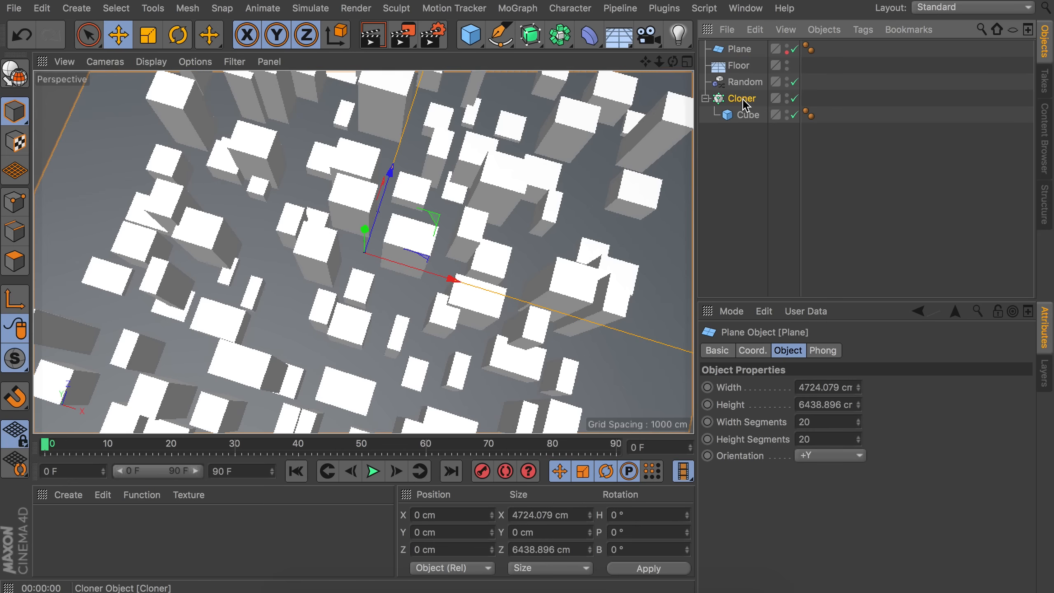
pyautogui.click(520, 9)
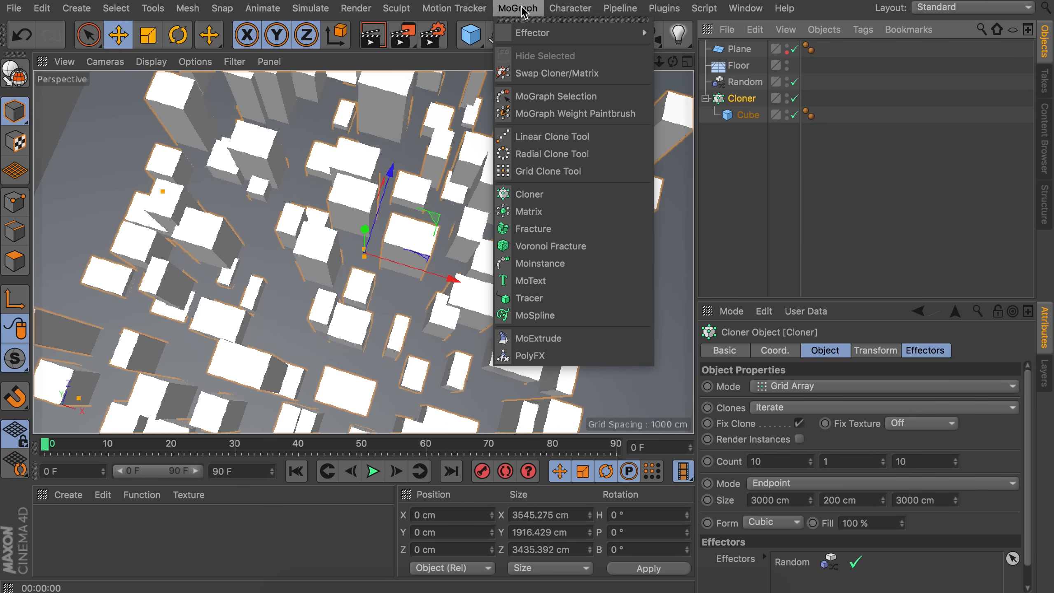
pyautogui.click(542, 97)
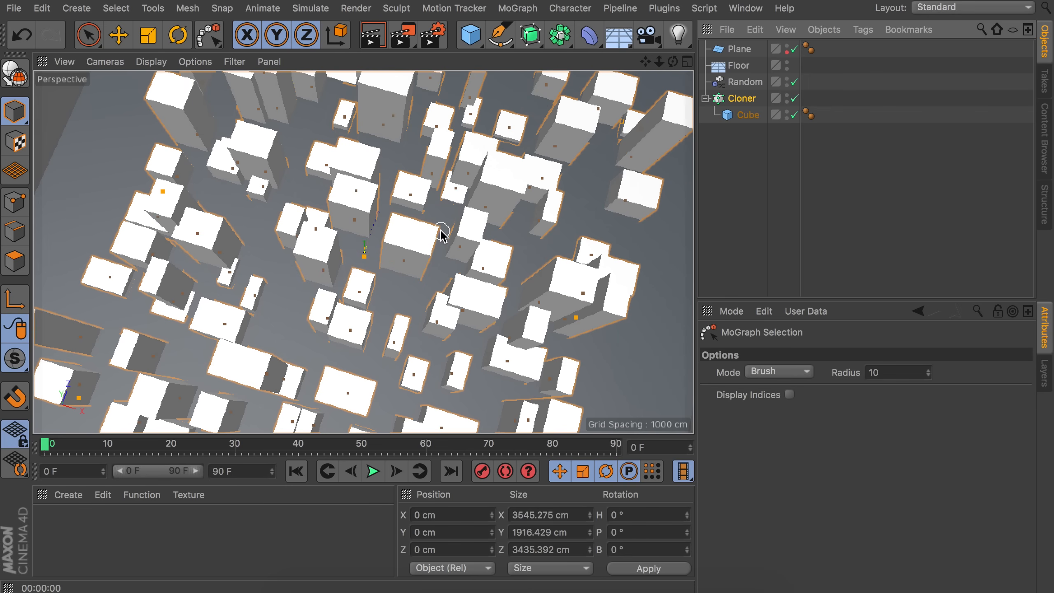
pyautogui.moveTo(244, 215)
pyautogui.mouseDown(button='middle')
pyautogui.moveTo(261, 217)
pyautogui.moveTo(238, 220)
pyautogui.moveTo(257, 219)
pyautogui.mouseUp(button='middle')
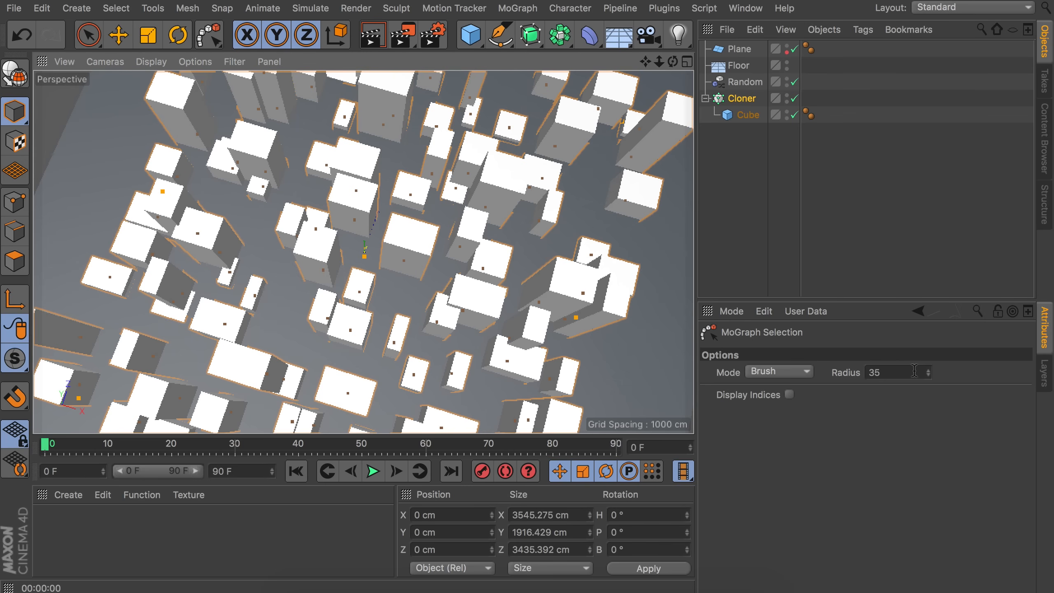
pyautogui.moveTo(237, 229)
pyautogui.mouseDown()
pyautogui.moveTo(113, 169)
pyautogui.moveTo(323, 249)
pyautogui.moveTo(641, 328)
pyautogui.moveTo(629, 317)
pyautogui.mouseUp()
# Step: Apply a Plain effector to the selected clones, with position disabled and visibility enabled
pyautogui.click(517, 9)
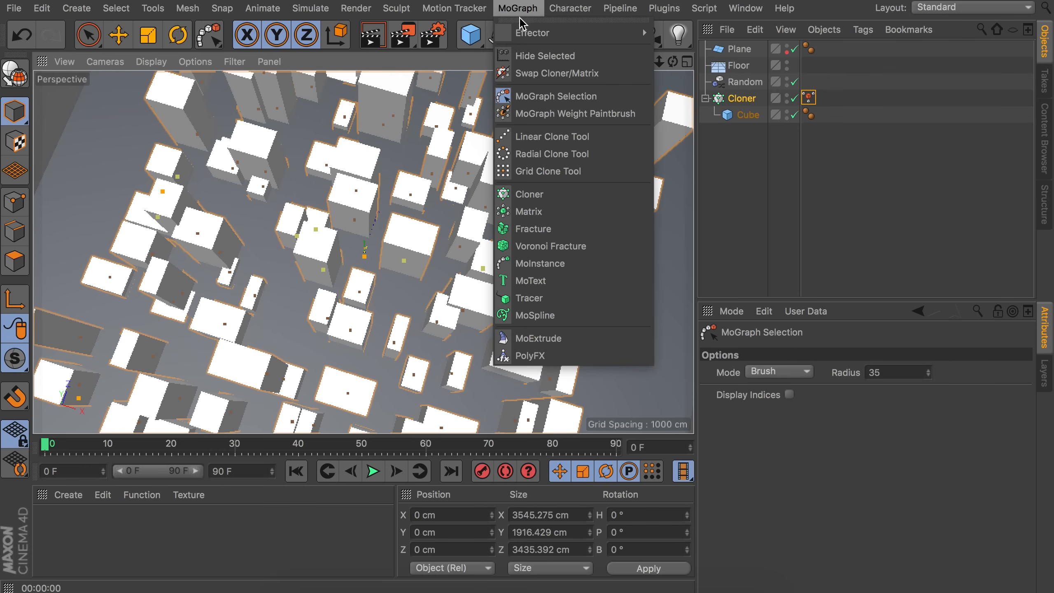
pyautogui.moveTo(524, 33)
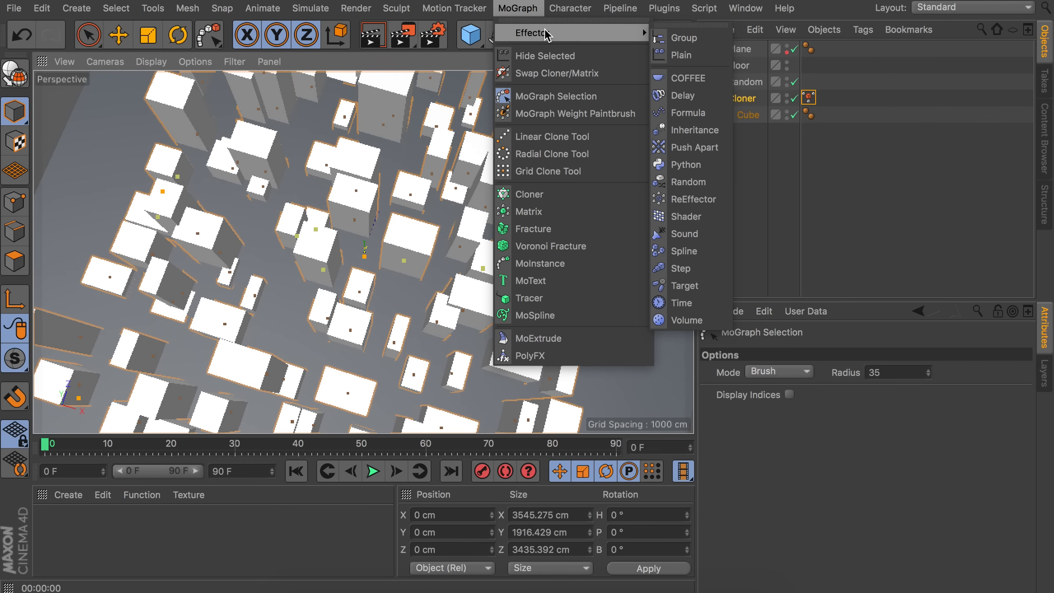
pyautogui.keyDown('alt'); pyautogui.click(695, 58); pyautogui.keyUp('alt')
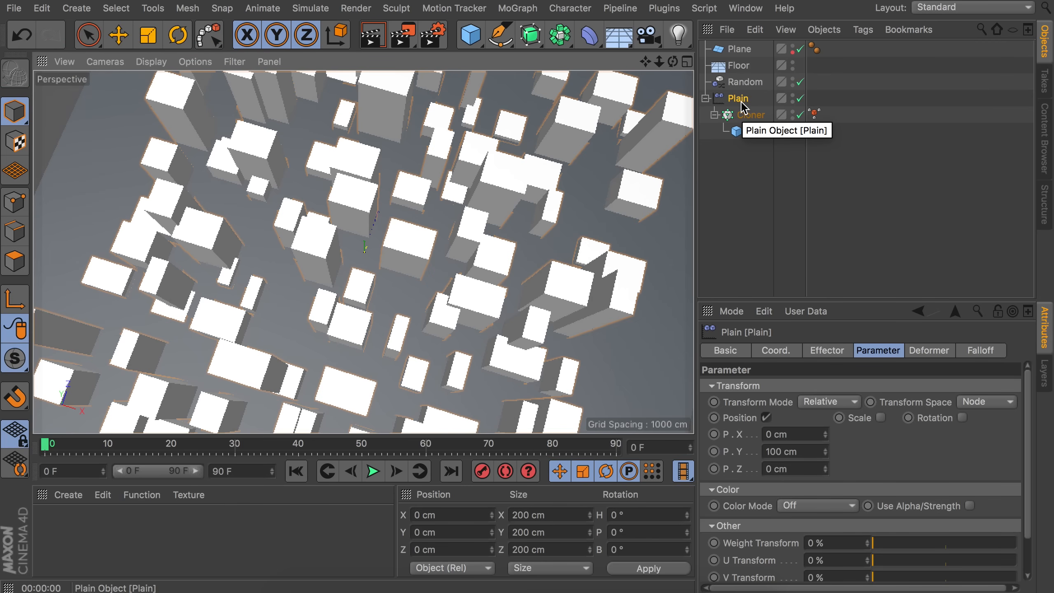
pyautogui.click(766, 417)
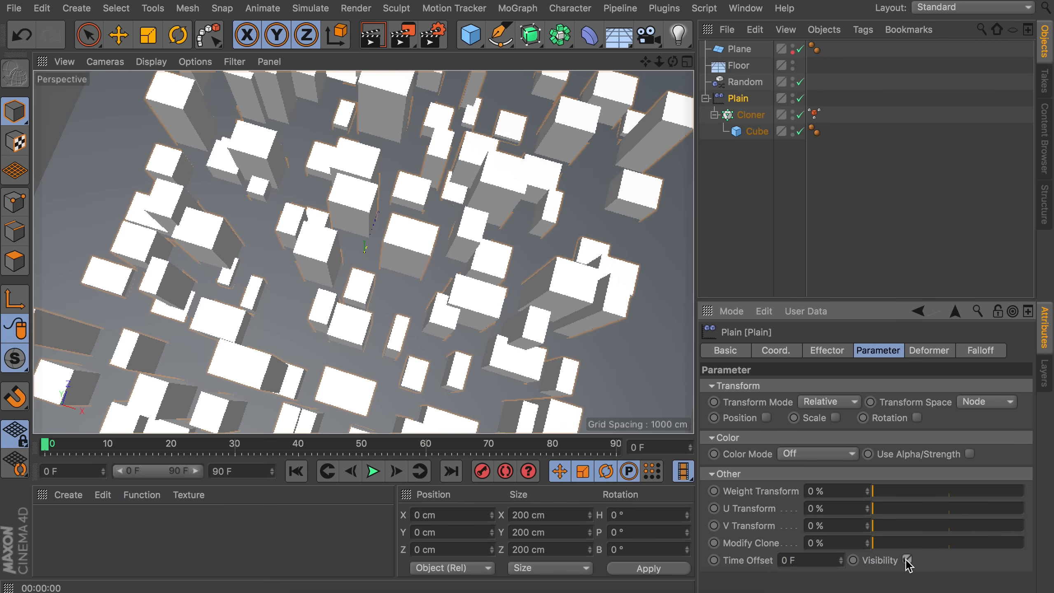
# Step: Lower the Plain effector's maximum to -14% to hide the selected clones
pyautogui.click(832, 353)
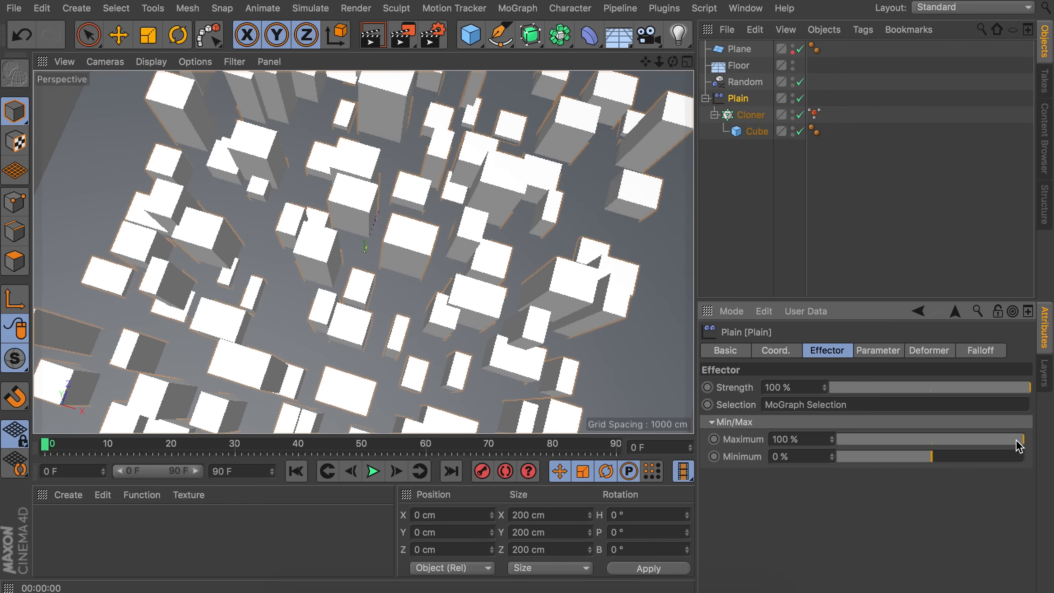
pyautogui.moveTo(1021, 444); pyautogui.dragTo(933, 440)
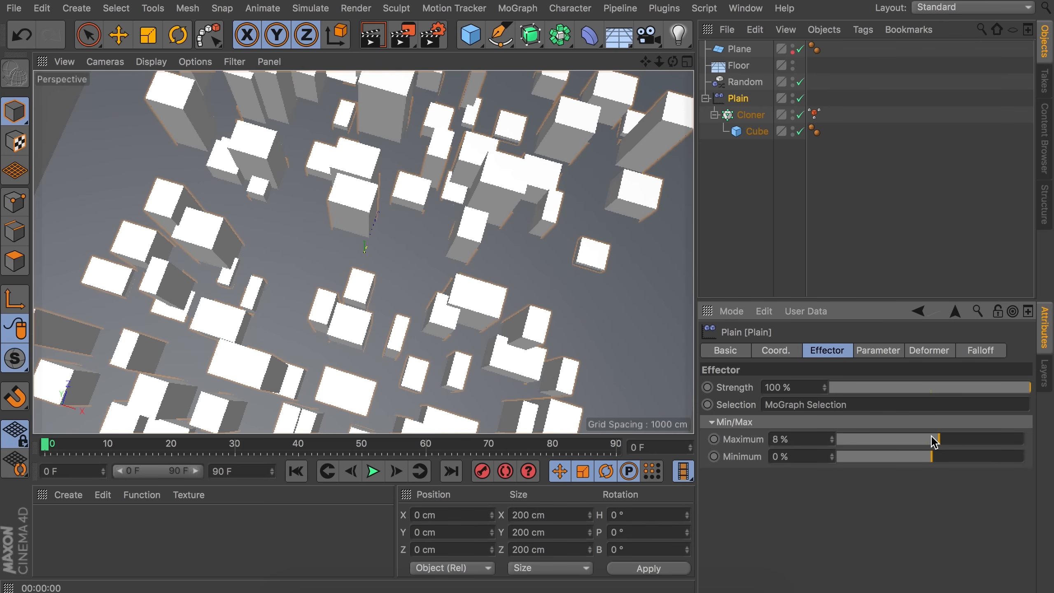
pyautogui.keyDown('alt'); pyautogui.moveTo(335, 243); pyautogui.dragTo(306, 229); pyautogui.keyUp('alt')
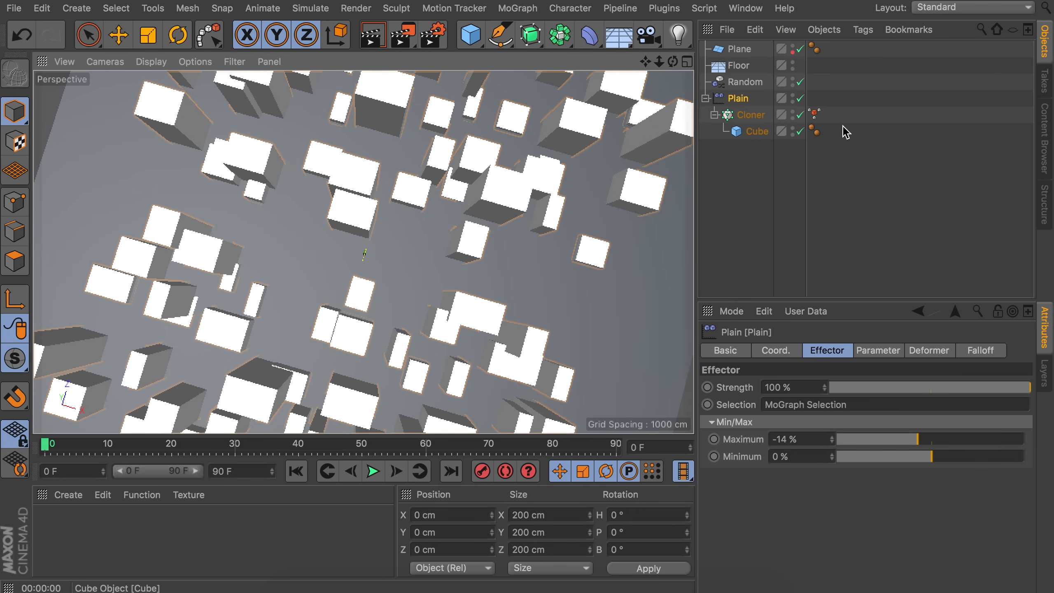
# Step: Extend the Cloner's MoGraph selection by brushing more clones along the middle street to widen the gap
pyautogui.click(815, 119)
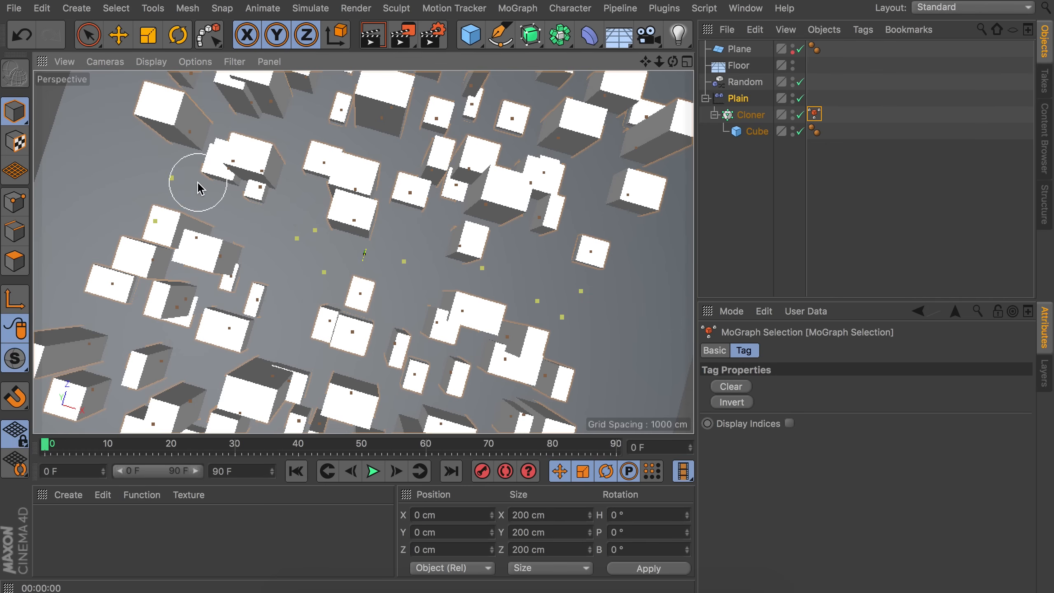
pyautogui.press('super+z')
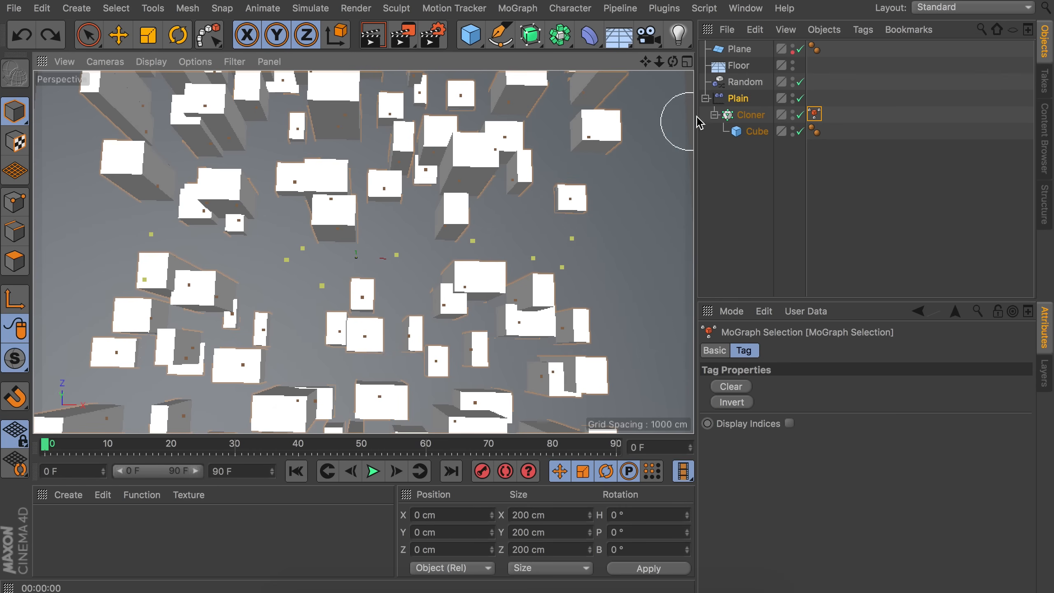
pyautogui.click(749, 119)
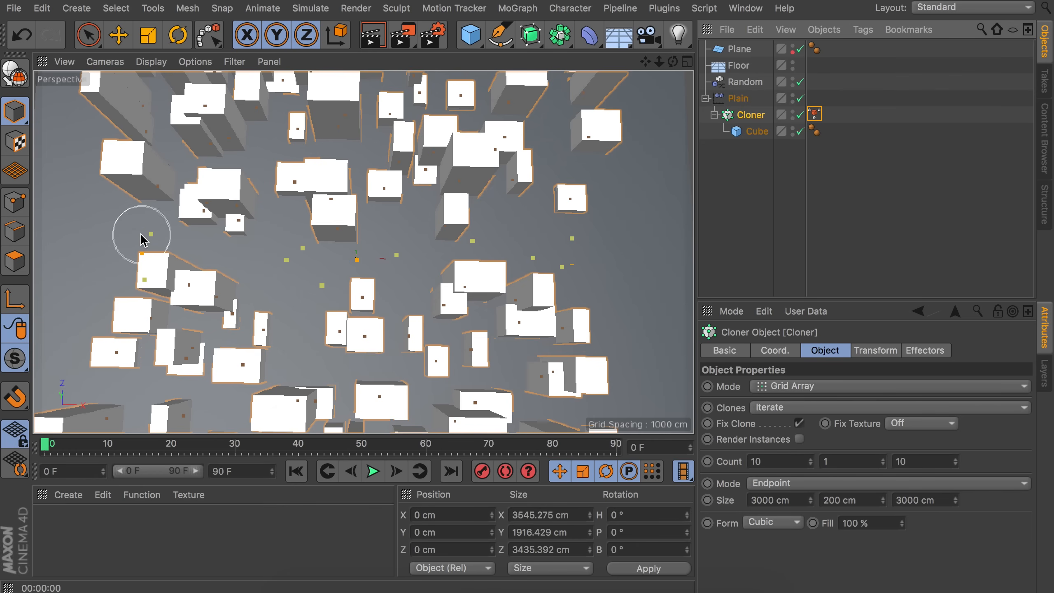
pyautogui.moveTo(143, 247)
pyautogui.mouseDown()
pyautogui.moveTo(148, 274)
pyautogui.moveTo(141, 268)
pyautogui.moveTo(577, 247)
pyautogui.mouseUp()
pyautogui.moveTo(400, 258)
pyautogui.keyDown('alt'); pyautogui.mouseDown()
pyautogui.moveTo(217, 140)
pyautogui.moveTo(316, 126)
pyautogui.mouseUp(); pyautogui.keyUp('alt')
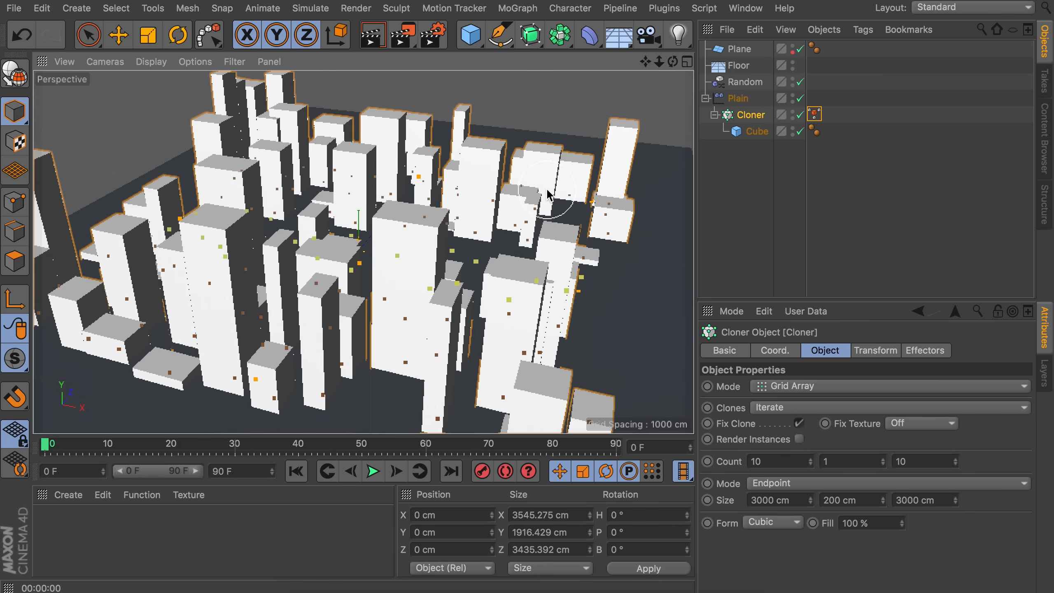
pyautogui.press('e')
pyautogui.keyDown('alt'); pyautogui.moveTo(398, 238); pyautogui.dragTo(143, 155); pyautogui.keyUp('alt')
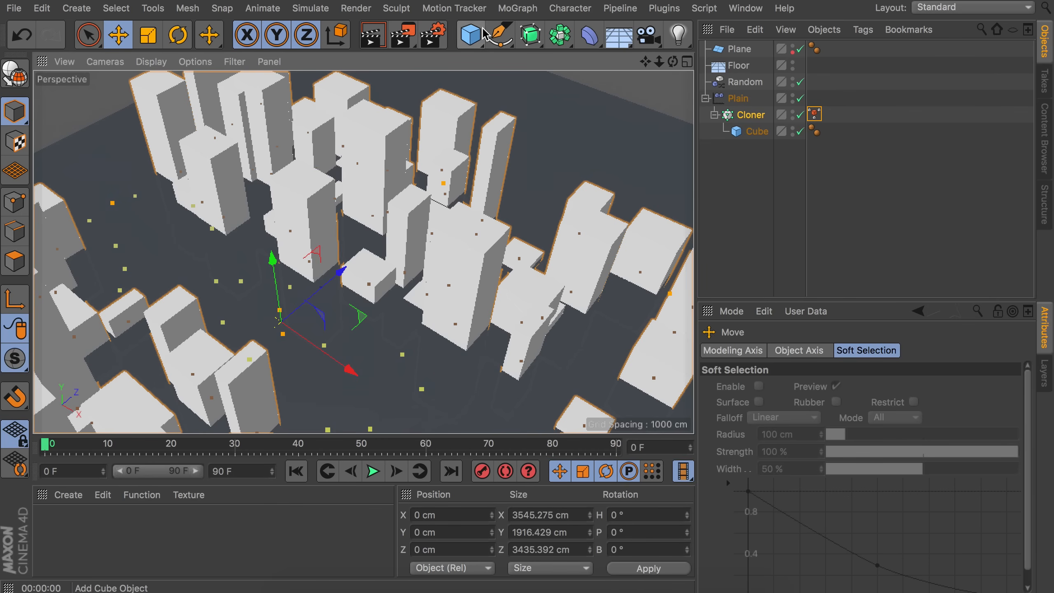
# Step: Draw a straight two-point Bezier spline with the Pen along the cleared street in the Top view
pyautogui.click(500, 34)
pyautogui.middleClick(447, 133)
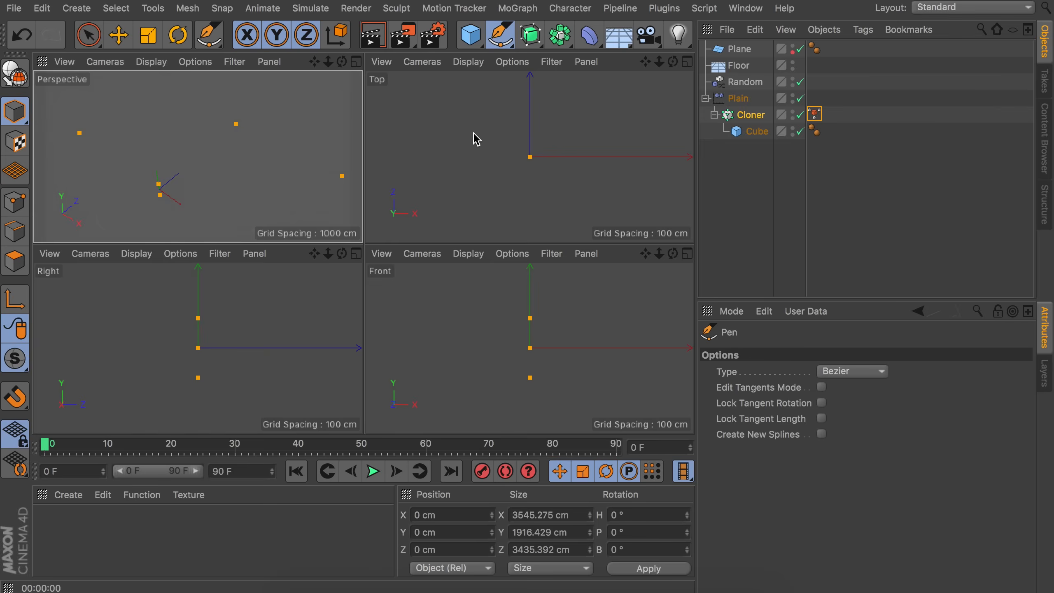
pyautogui.middleClick(509, 131)
pyautogui.scroll(-5, 441, 161)
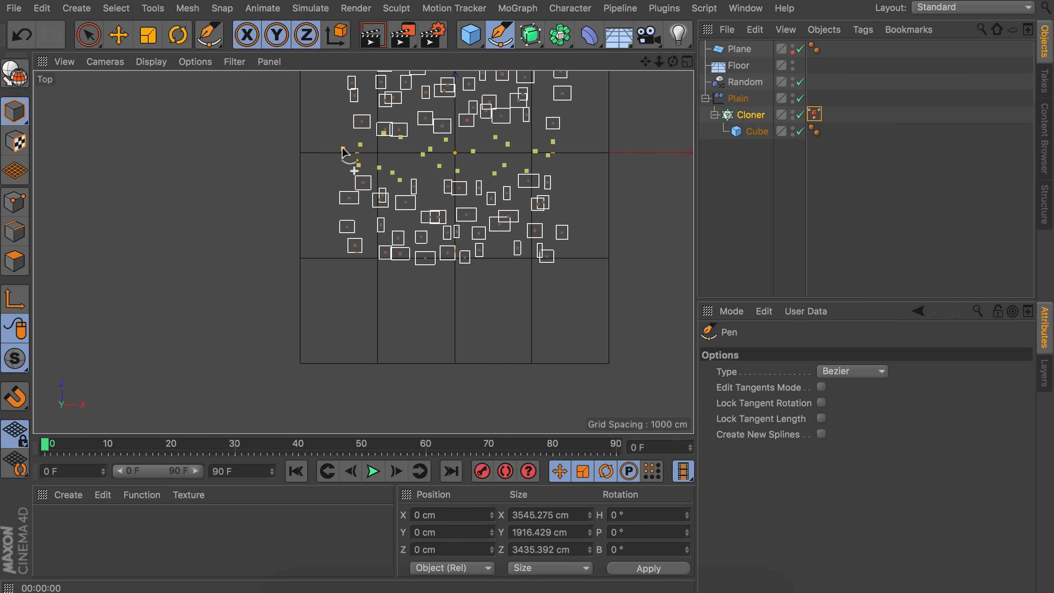
pyautogui.click(342, 149)
pyautogui.click(586, 149)
pyautogui.press('Escape')
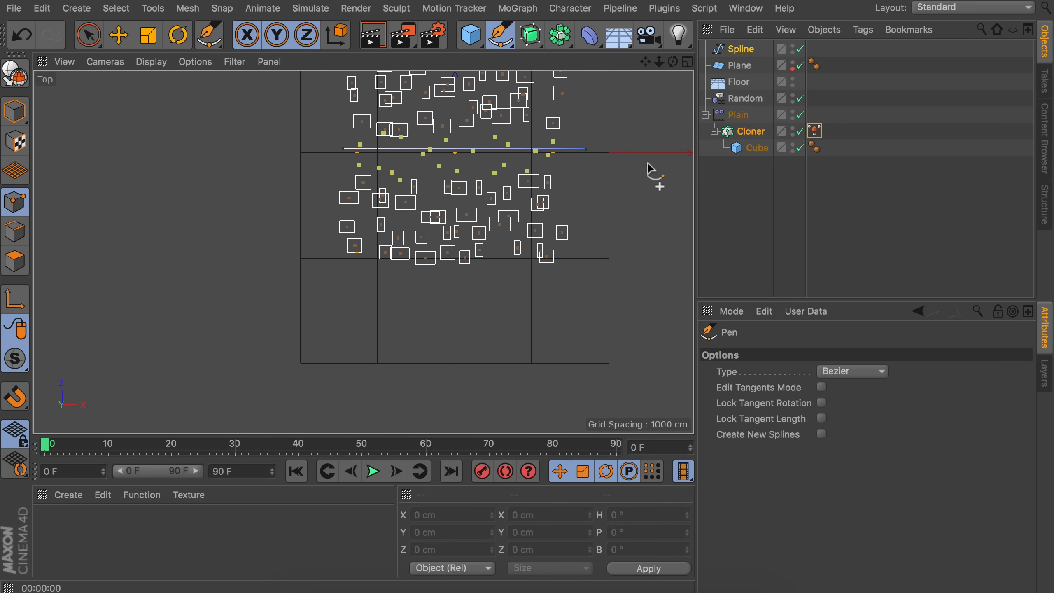
# Step: Add a Circle spline and scale it down to a radius of about 17.4 cm
pyautogui.click(736, 50)
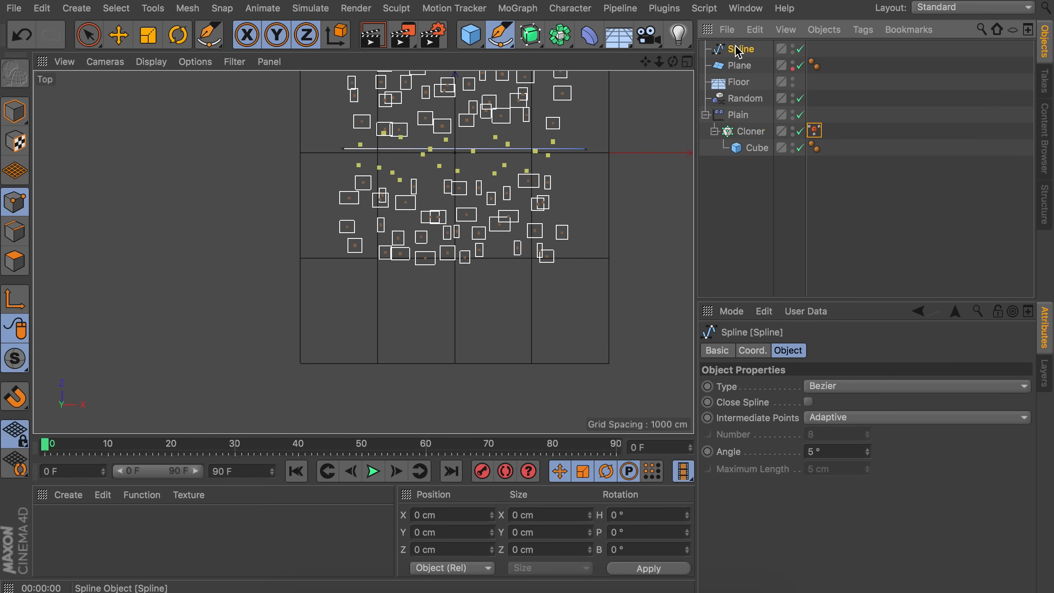
pyautogui.click(500, 34)
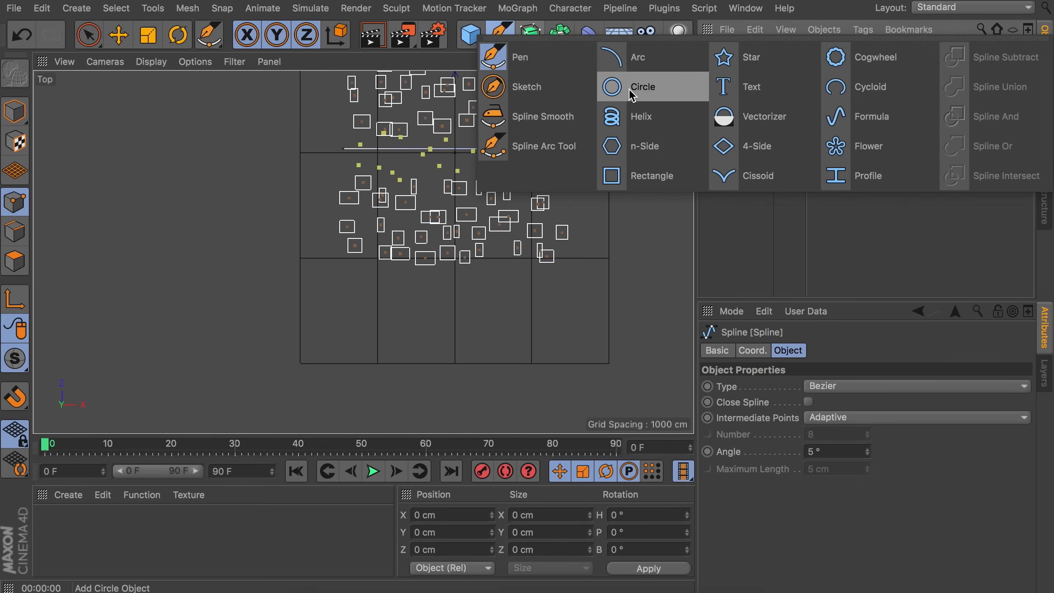
pyautogui.click(632, 87)
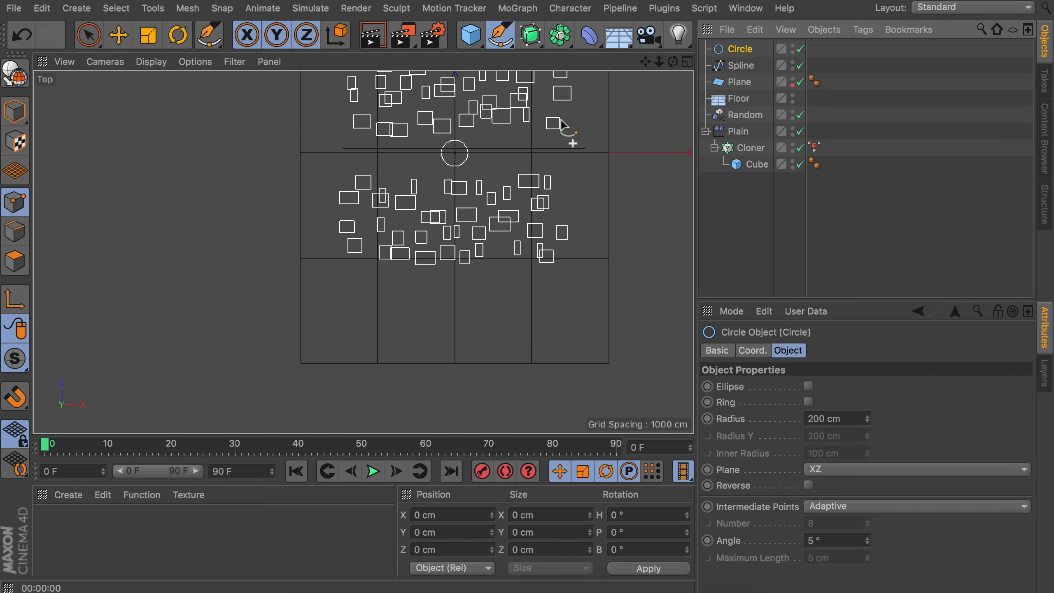
pyautogui.press('t')
pyautogui.scroll(4, 471, 149)
pyautogui.moveTo(469, 149); pyautogui.dragTo(34, 258)
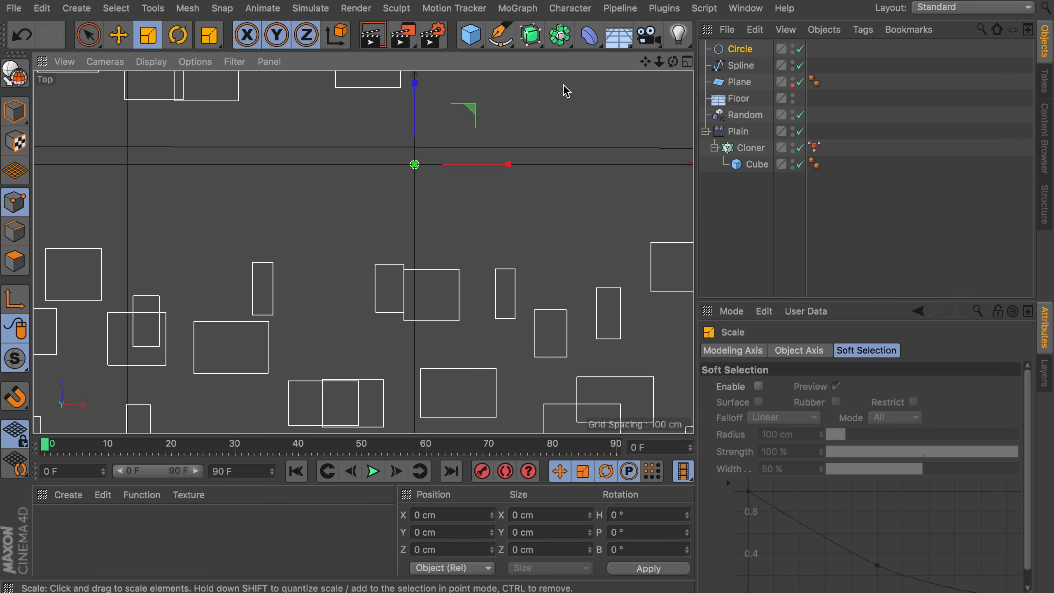
# Step: Create a Sweep with the Circle as profile and the street Spline as path, and return to the Perspective view
pyautogui.click(527, 47)
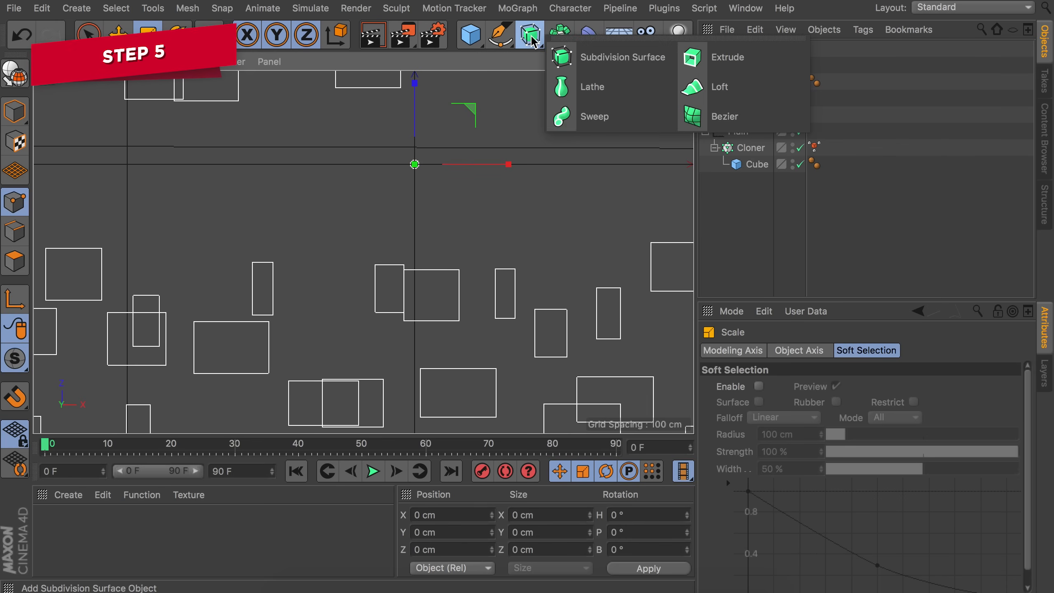
pyautogui.click(589, 114)
pyautogui.click(741, 81)
pyautogui.keyDown('ctrl'); pyautogui.click(740, 66); pyautogui.keyUp('ctrl')
pyautogui.moveTo(742, 71); pyautogui.dragTo(742, 49)
pyautogui.middleClick(241, 104)
pyautogui.middleClick(258, 191)
pyautogui.moveTo(286, 249)
pyautogui.keyDown('alt'); pyautogui.mouseDown()
pyautogui.moveTo(248, 179)
pyautogui.moveTo(110, 140)
pyautogui.mouseUp(); pyautogui.keyUp('alt')
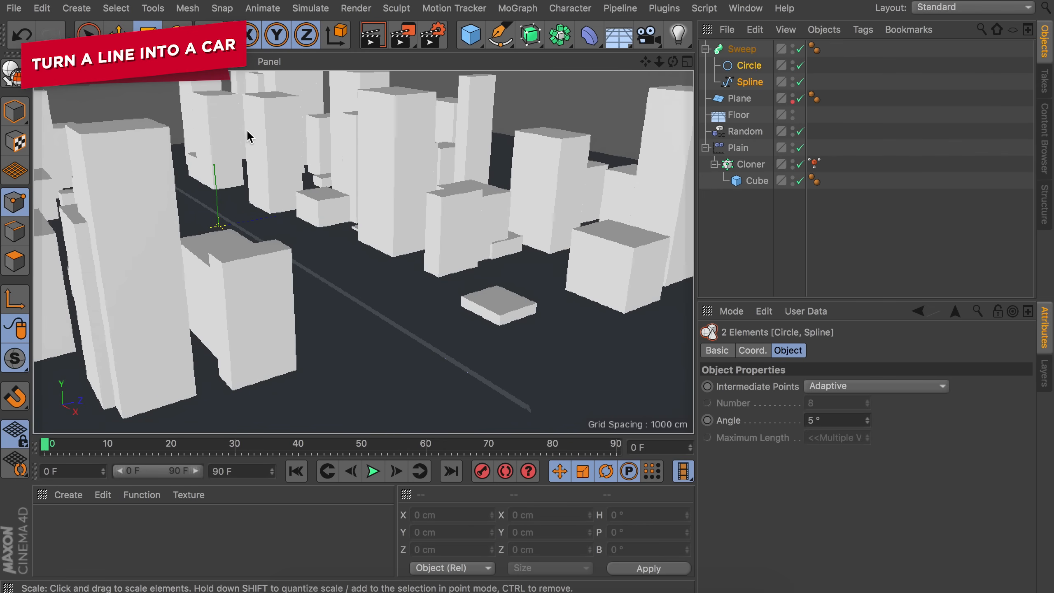
# Step: Raise the Circle and Spline together in model mode to about 239 cm in Y
pyautogui.click(17, 112)
pyautogui.press('e')
pyautogui.moveTo(214, 157); pyautogui.dragTo(219, 107)
pyautogui.keyDown('alt'); pyautogui.moveTo(373, 243); pyautogui.dragTo(381, 305); pyautogui.keyUp('alt')
# Step: Set the Circle's plane to XY and scale it down to about 10 cm across
pyautogui.click(749, 65)
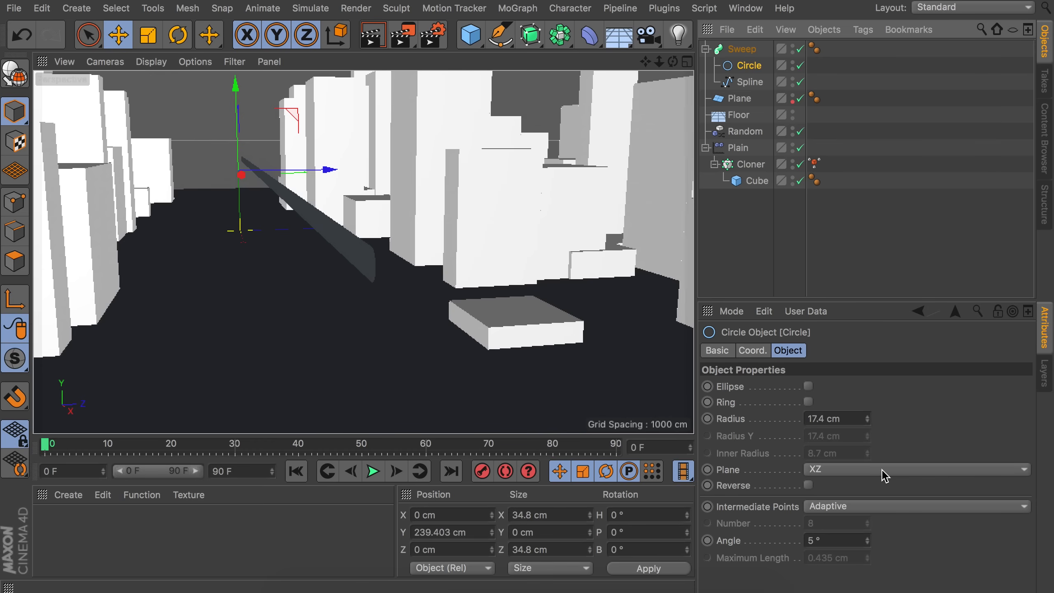
pyautogui.scroll(2, 882, 470)
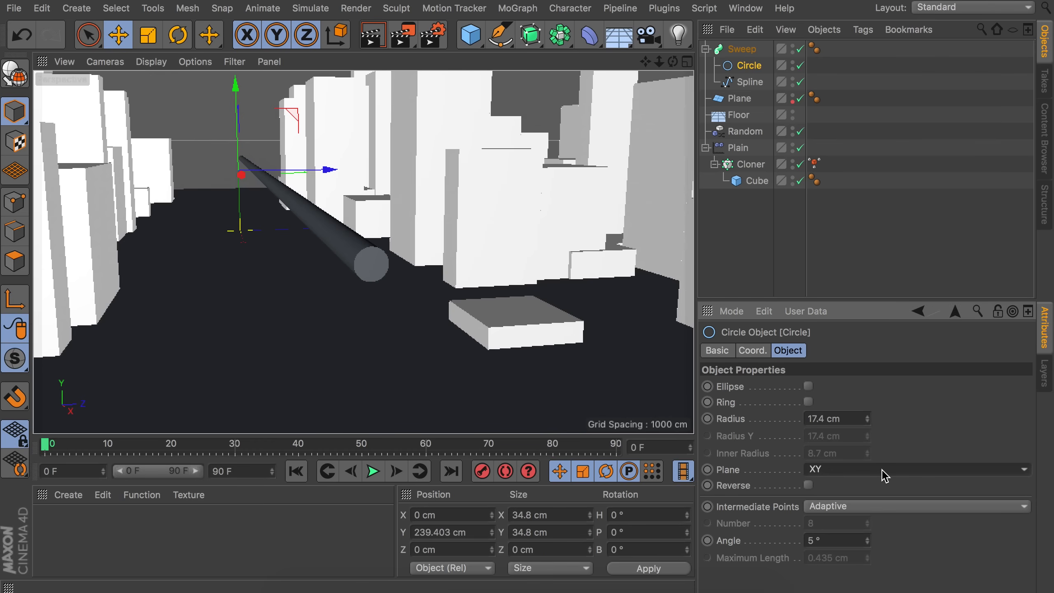
pyautogui.keyDown('alt'); pyautogui.moveTo(318, 223); pyautogui.dragTo(364, 252); pyautogui.keyUp('alt')
pyautogui.keyDown('alt'); pyautogui.moveTo(365, 252); pyautogui.dragTo(235, 207, button='right'); pyautogui.keyUp('alt')
pyautogui.keyDown('alt'); pyautogui.moveTo(235, 208); pyautogui.dragTo(353, 296, button='middle'); pyautogui.keyUp('alt')
pyautogui.press('t')
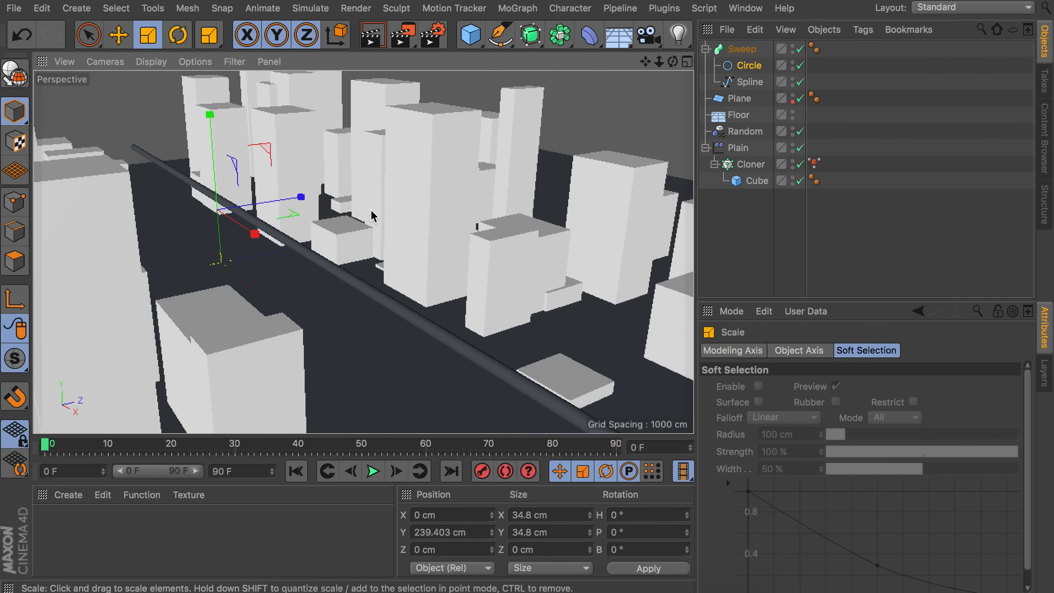
pyautogui.moveTo(412, 200); pyautogui.dragTo(45, 315)
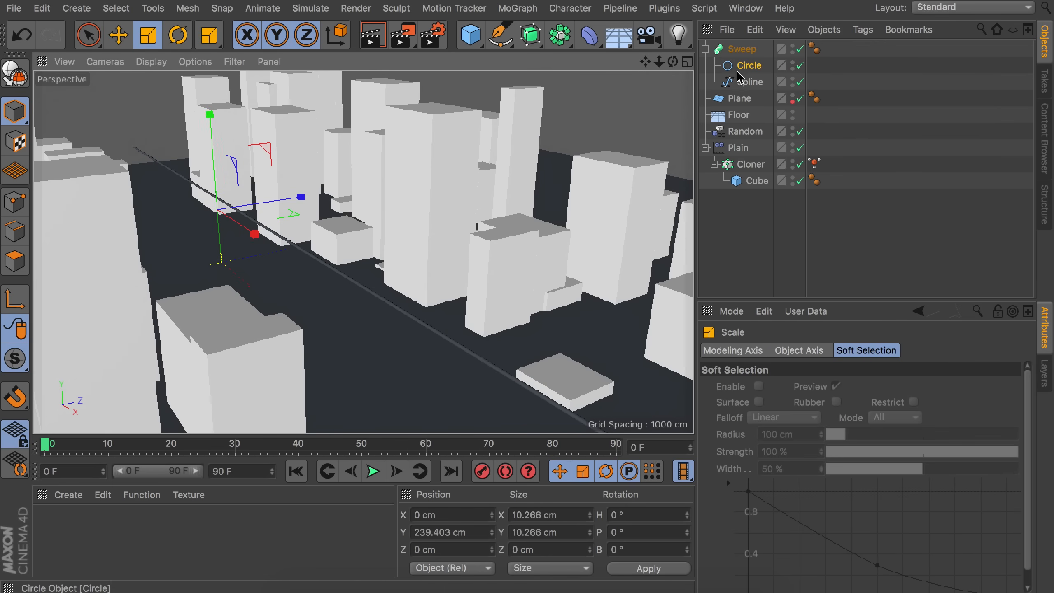
# Step: Duplicate the Sweep three times along Z as parallel tubes, with the first copy offset about 20 cm
pyautogui.click(710, 41)
pyautogui.click(730, 48)
pyautogui.click(704, 49)
pyautogui.press('e')
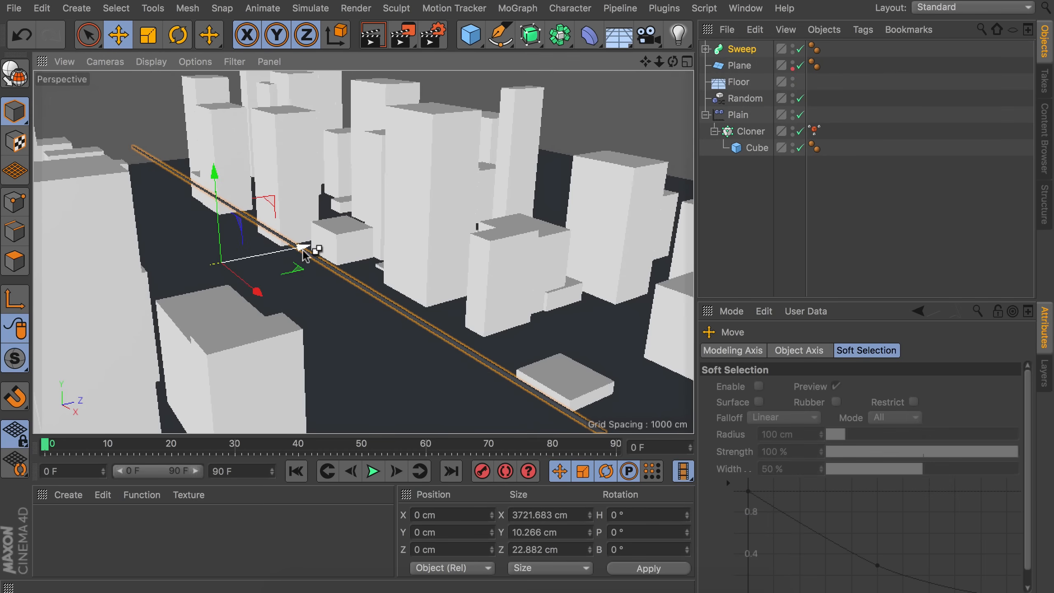
pyautogui.keyDown('ctrl'); pyautogui.moveTo(299, 247); pyautogui.dragTo(293, 248); pyautogui.keyUp('ctrl')
pyautogui.scroll(10, 357, 270)
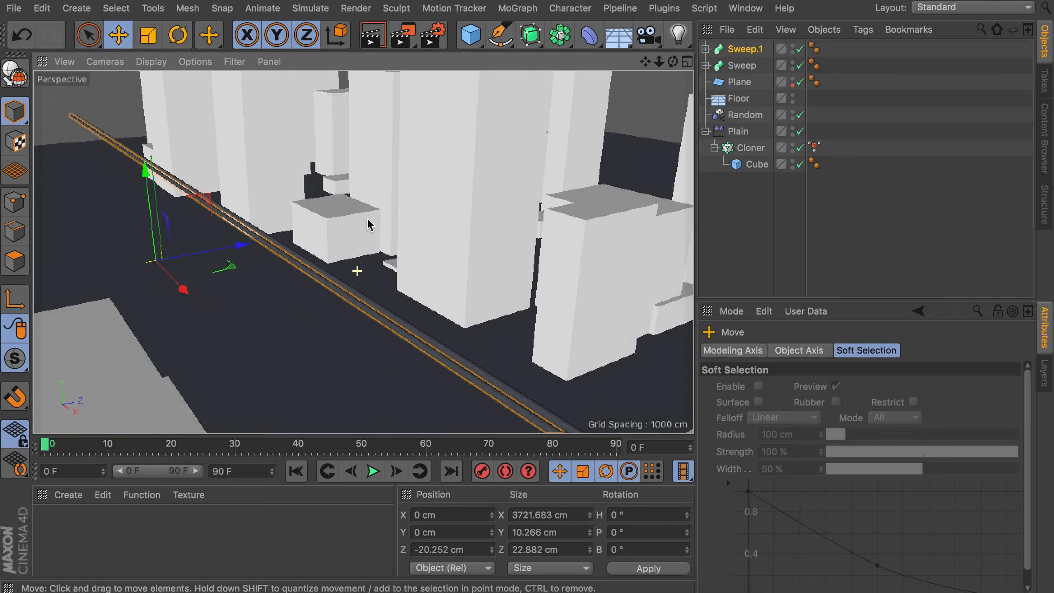
pyautogui.keyDown('alt'); pyautogui.moveTo(161, 216); pyautogui.dragTo(155, 246); pyautogui.keyUp('alt')
pyautogui.click(824, 266)
pyautogui.scroll(-10, 293, 192)
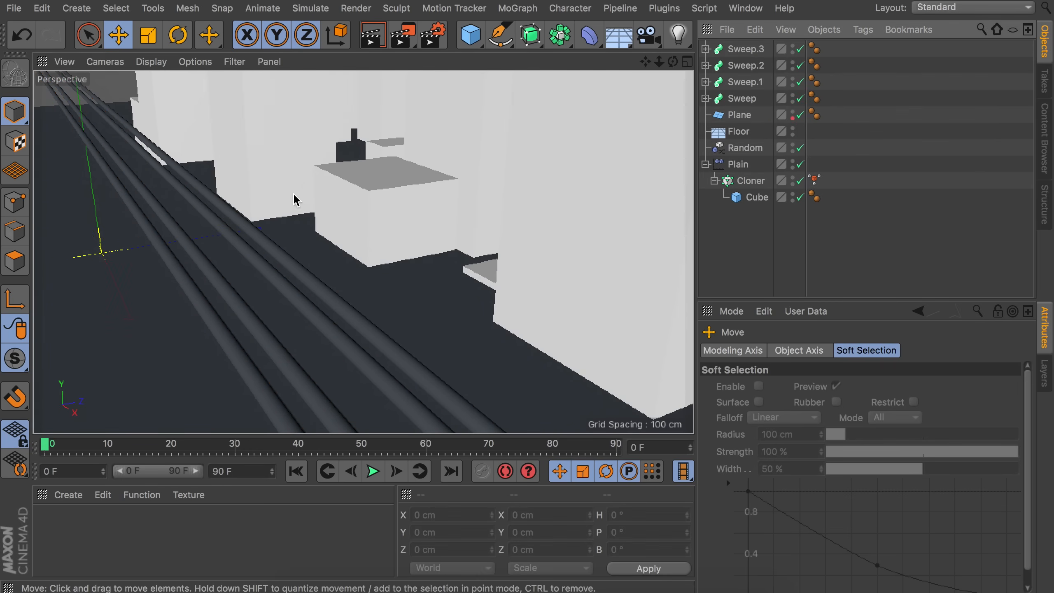
# Step: Add a Camera overlooking the city, look through it, and set its focal length to 80 mm
pyautogui.keyDown('alt'); pyautogui.moveTo(350, 234); pyautogui.dragTo(334, 204); pyautogui.keyUp('alt')
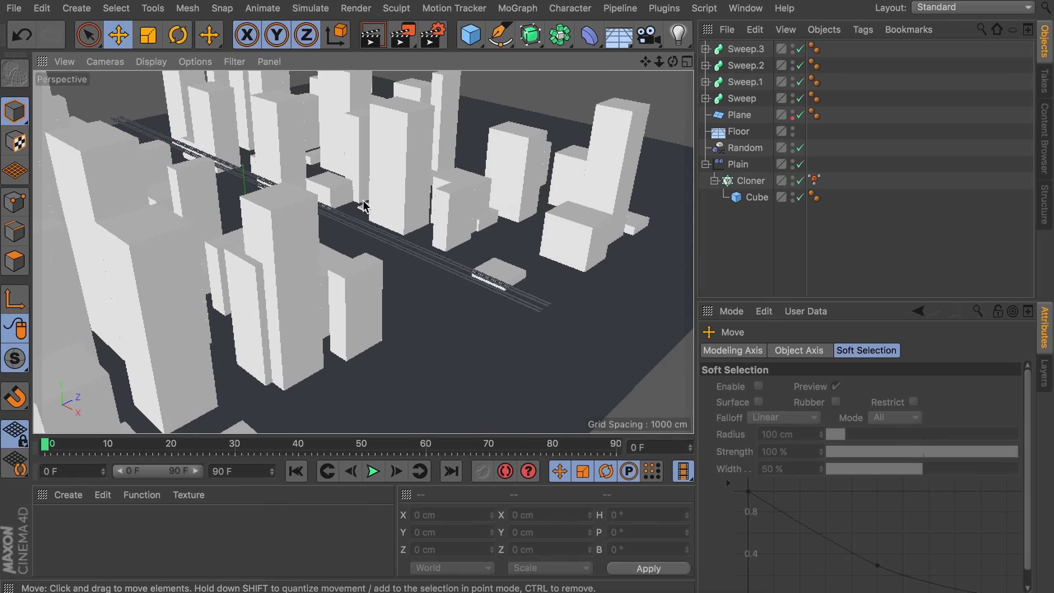
pyautogui.click(648, 35)
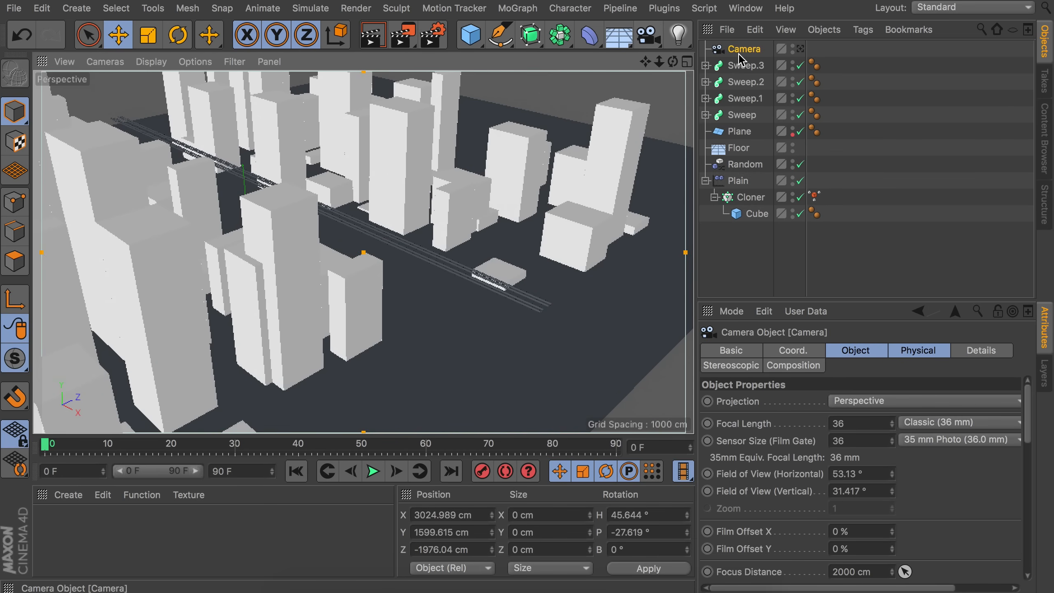
pyautogui.click(800, 50)
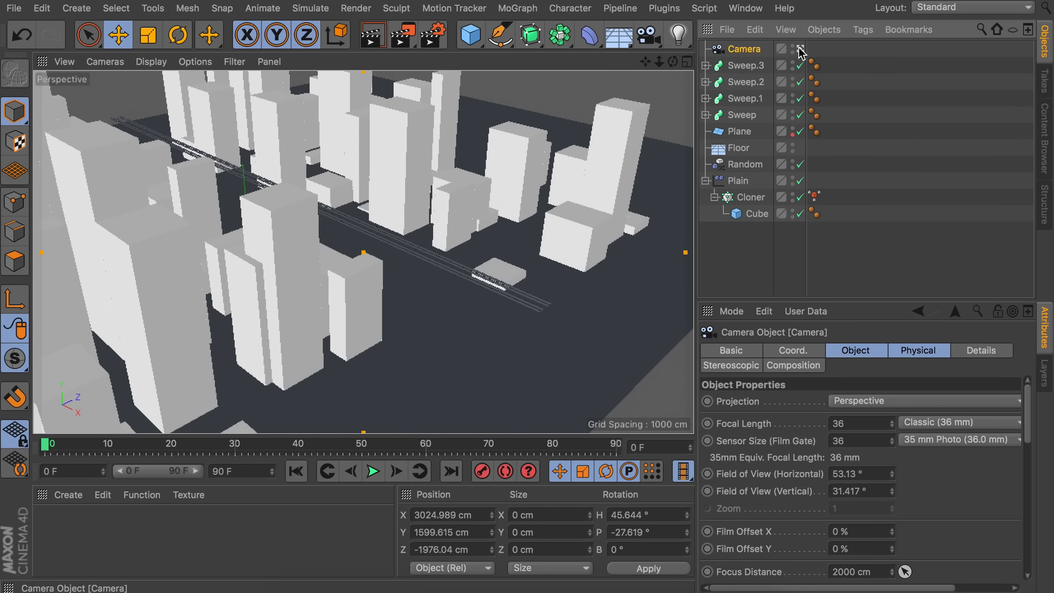
pyautogui.click(850, 424)
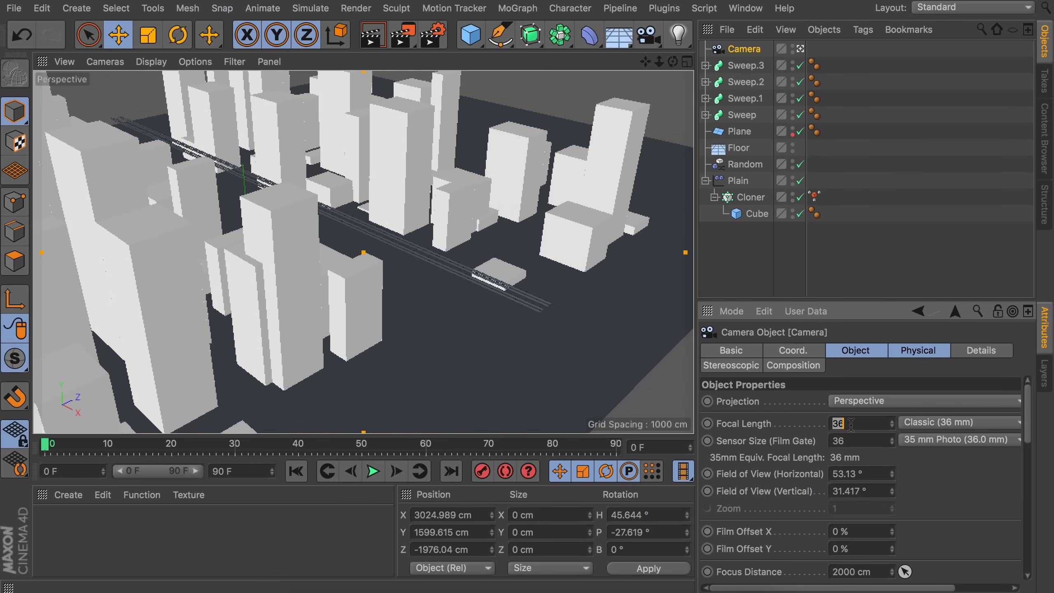
pyautogui.press('Return')
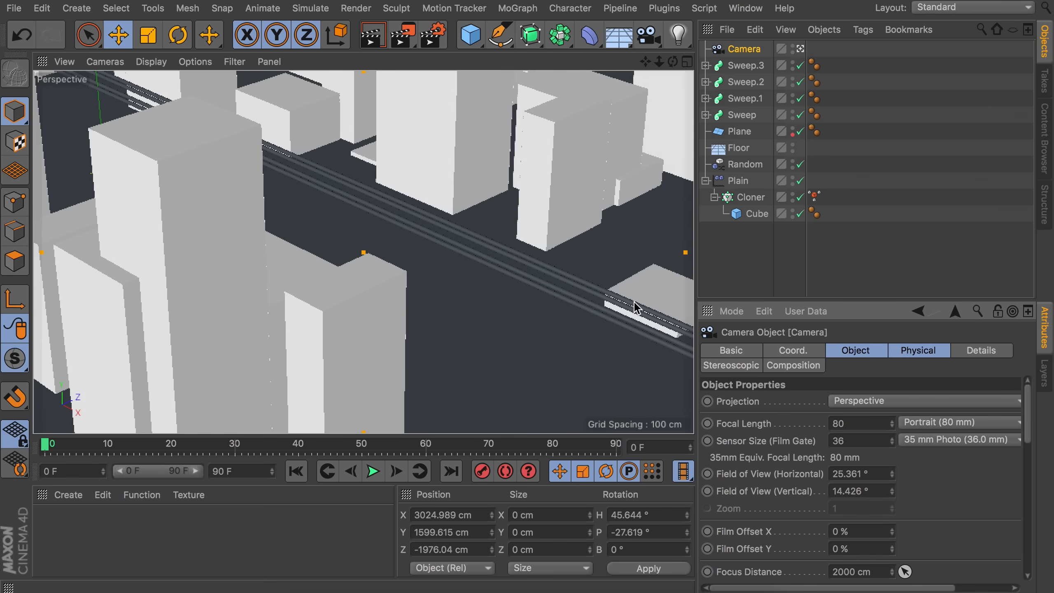
# Step: Frame the shot through the Camera so the tubes run between the buildings, at about X 2669, Y 1628, Z -2870 cm
pyautogui.moveTo(659, 62); pyautogui.dragTo(443, 210)
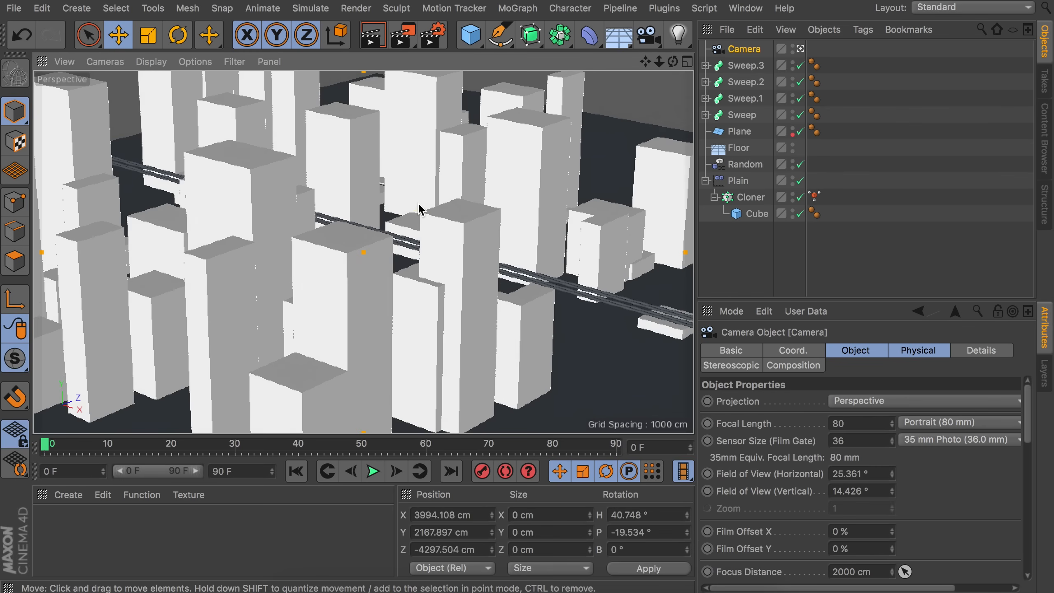
pyautogui.keyDown('alt'); pyautogui.moveTo(419, 205); pyautogui.dragTo(435, 181, button='right'); pyautogui.keyUp('alt')
pyautogui.keyDown('alt'); pyautogui.moveTo(434, 181); pyautogui.dragTo(416, 226); pyautogui.keyUp('alt')
pyautogui.keyDown('alt'); pyautogui.moveTo(416, 220); pyautogui.dragTo(432, 223, button='middle'); pyautogui.keyUp('alt')
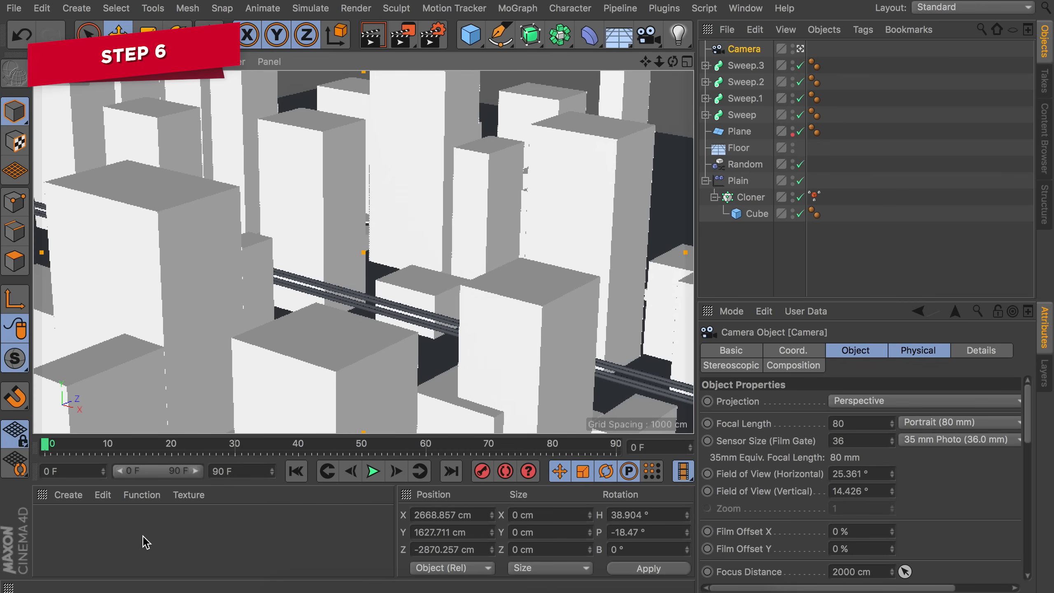
# Step: Create a new material for the headlights with Color disabled and Luminance enabled
pyautogui.doubleClick(120, 530)
pyautogui.doubleClick(51, 526)
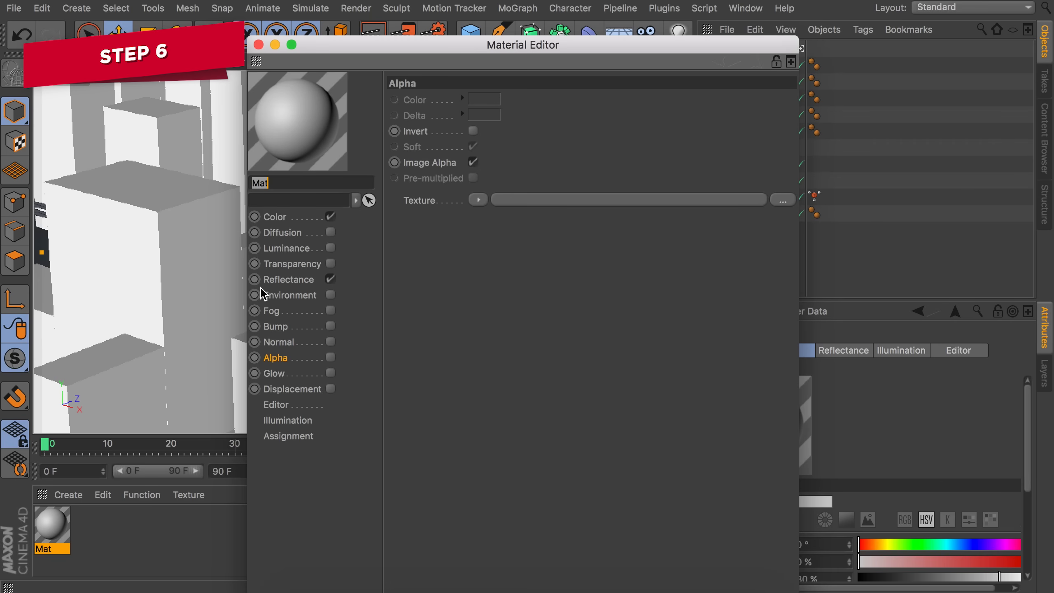
pyautogui.click(330, 216)
pyautogui.click(330, 247)
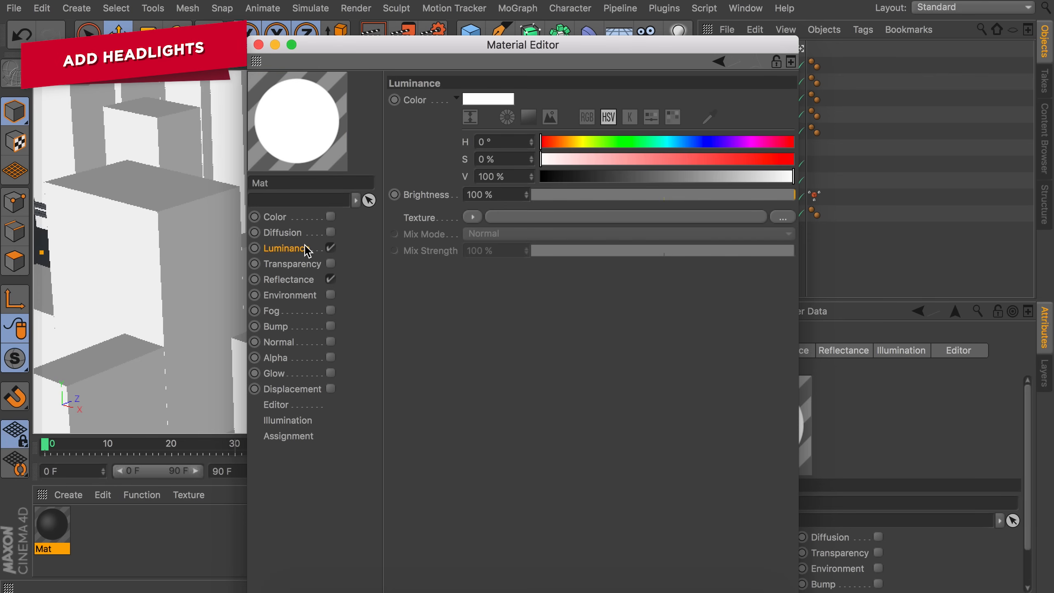
# Step: Set the material's luminance color to yellow with hue 50° and saturation 65%, and its brightness to 120%
pyautogui.moveTo(552, 141); pyautogui.dragTo(705, 159)
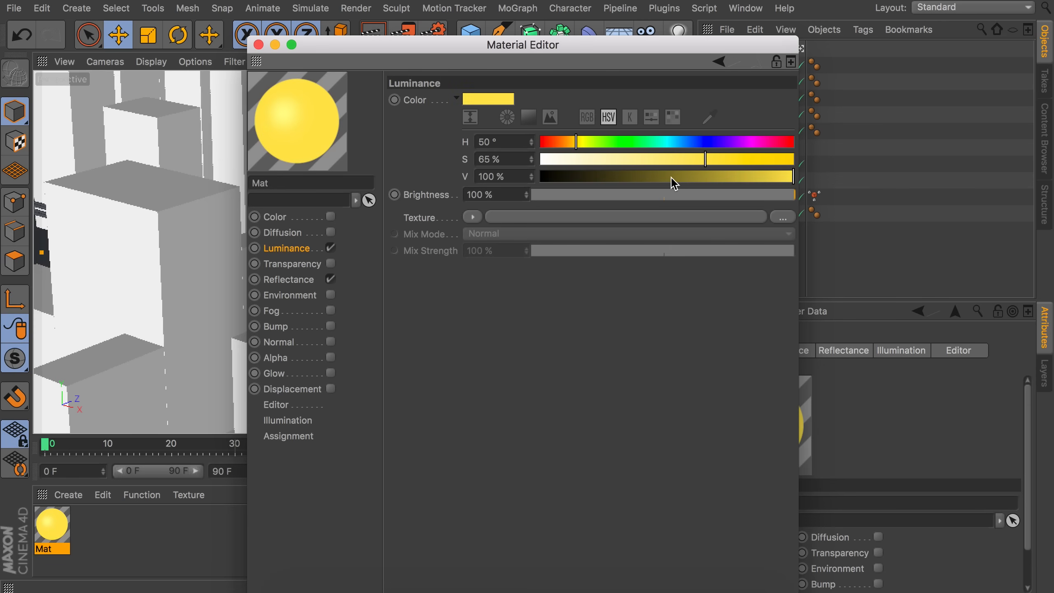
pyautogui.click(501, 195)
pyautogui.write('120')
pyautogui.press('Return')
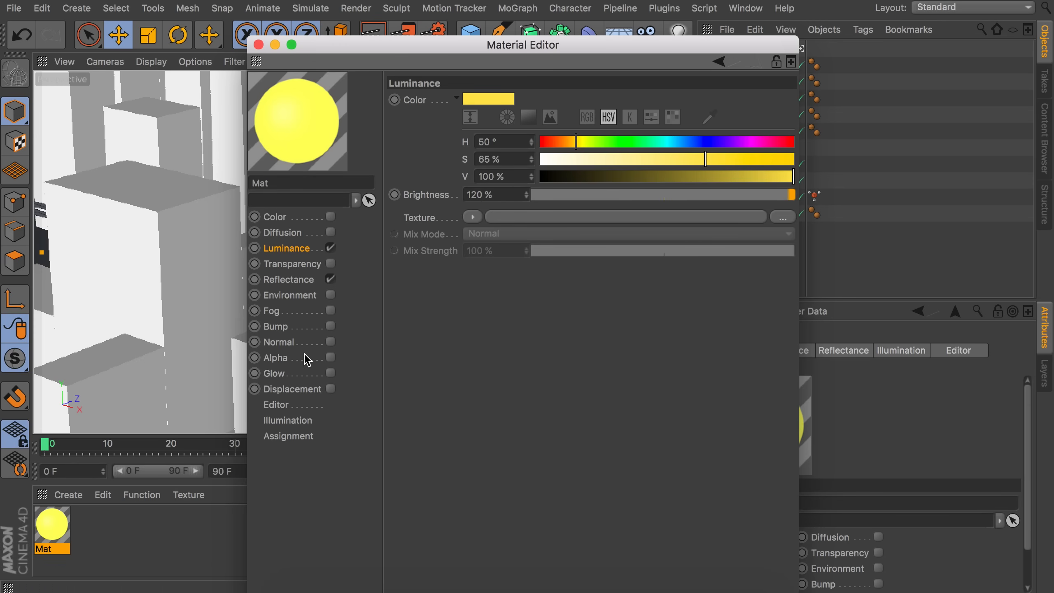
# Step: Enable Glow on the yellow material and set its outer strength to 100%
pyautogui.click(328, 374)
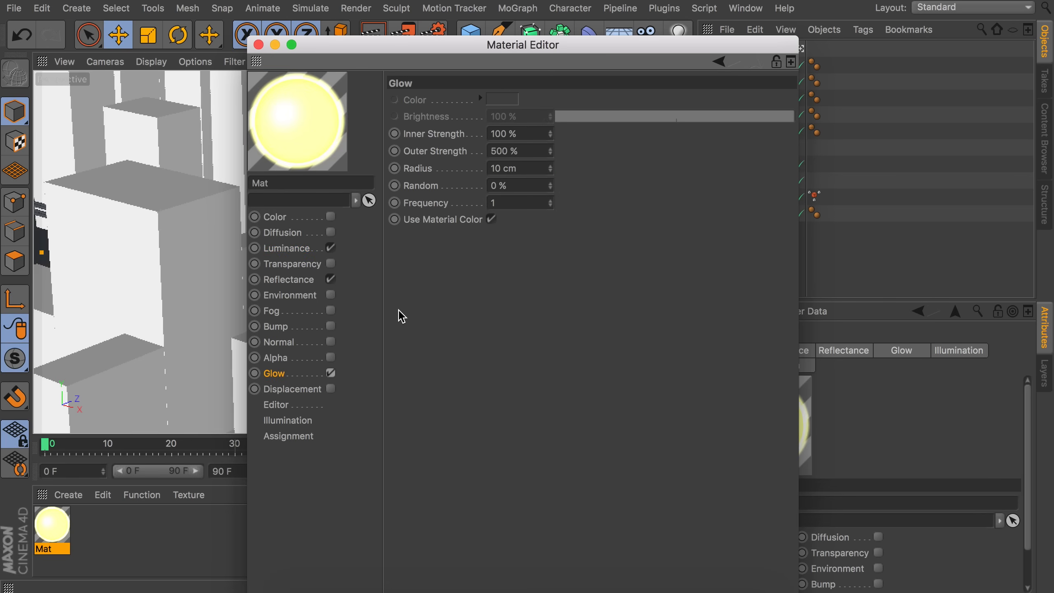
pyautogui.click(501, 151)
pyautogui.write('100')
pyautogui.press('Return')
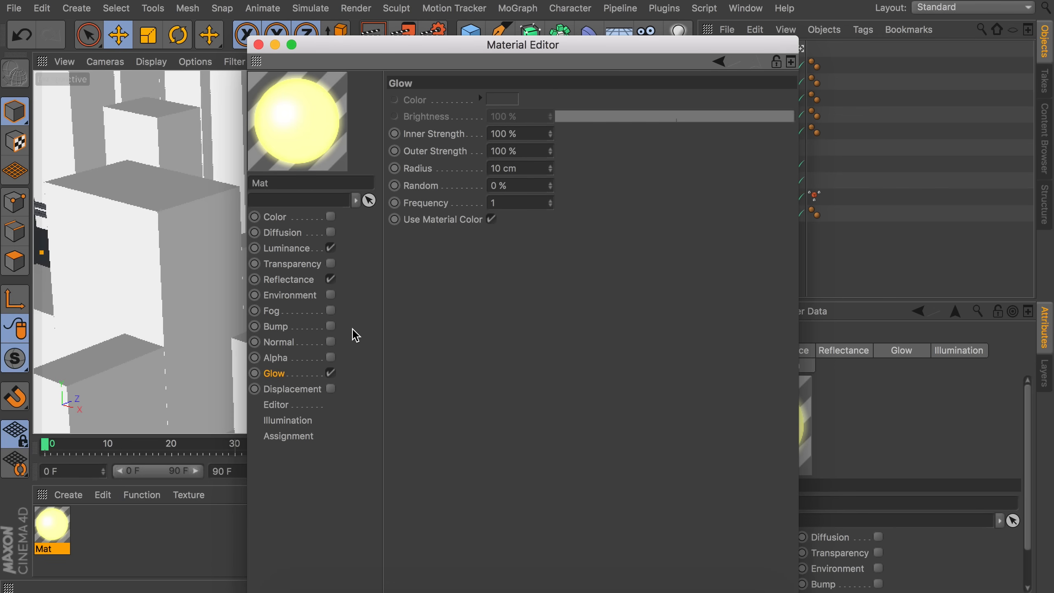
# Step: Enable Alpha on the material, load a Gradient shader as its texture, and open the shader's properties
pyautogui.click(331, 358)
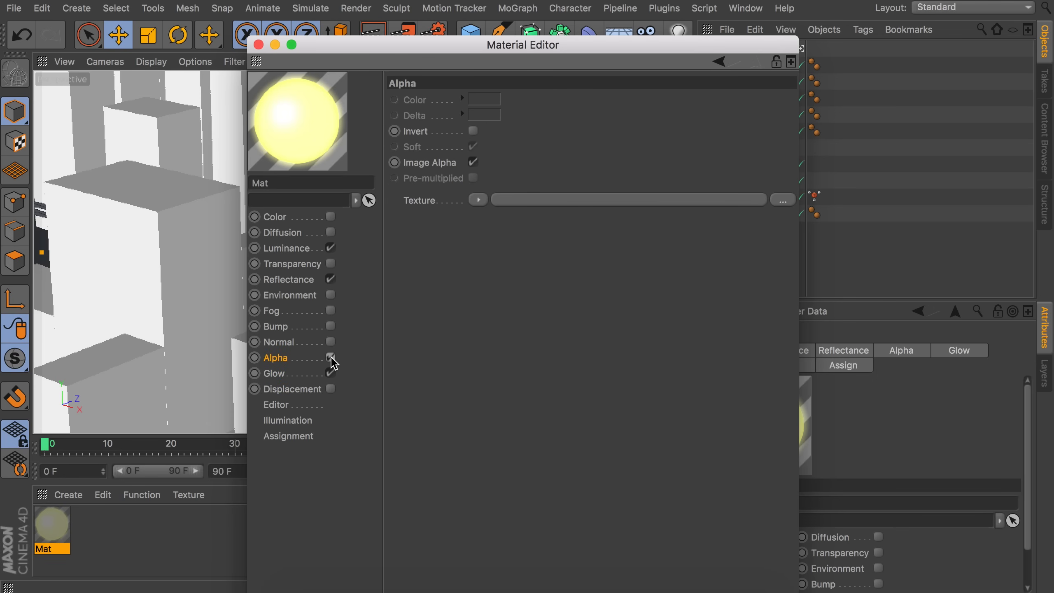
pyautogui.click(479, 200)
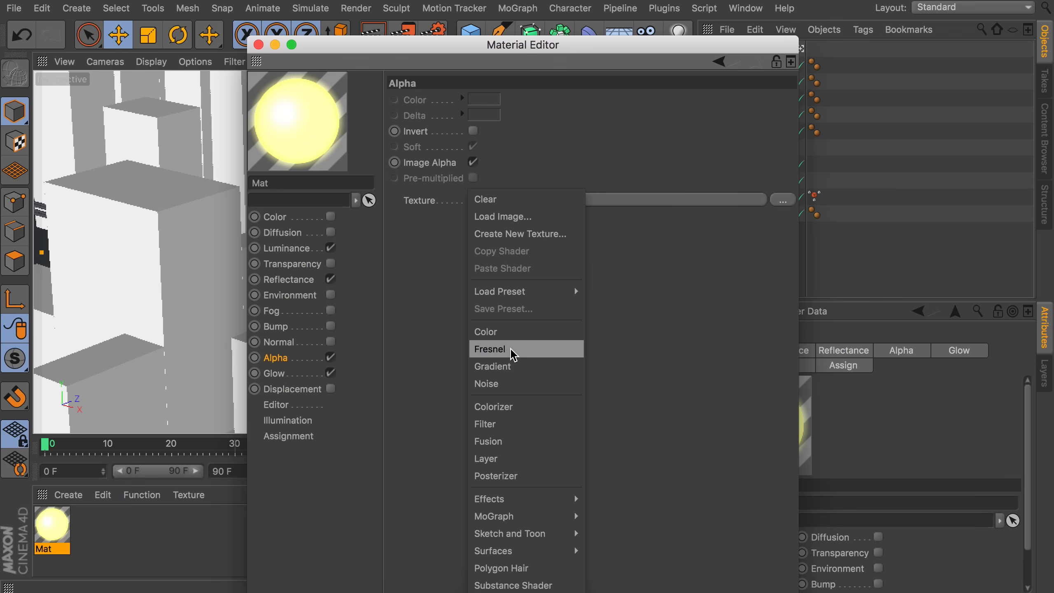
pyautogui.click(510, 366)
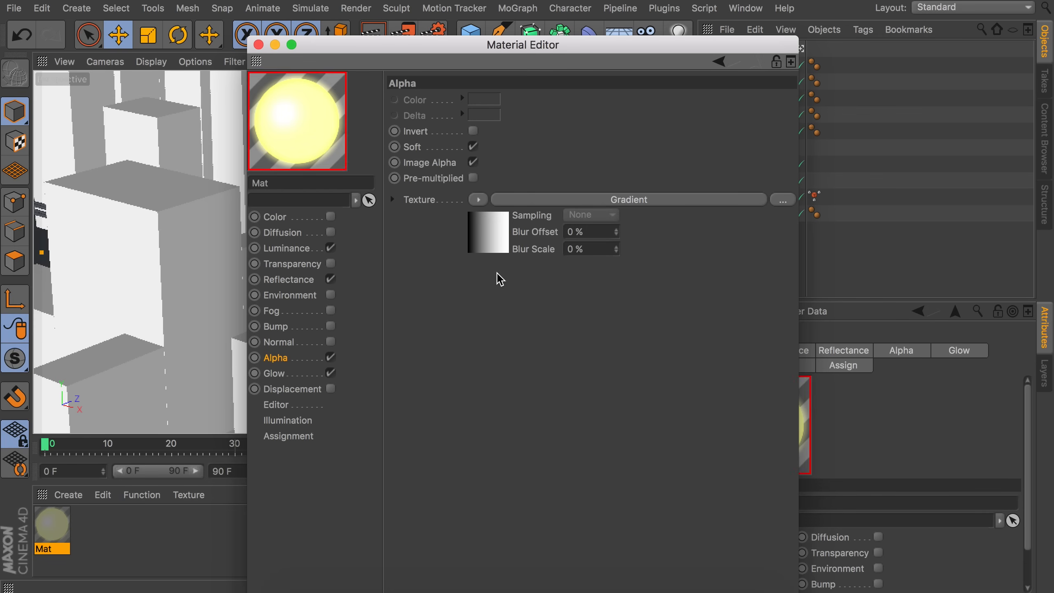
pyautogui.click(491, 229)
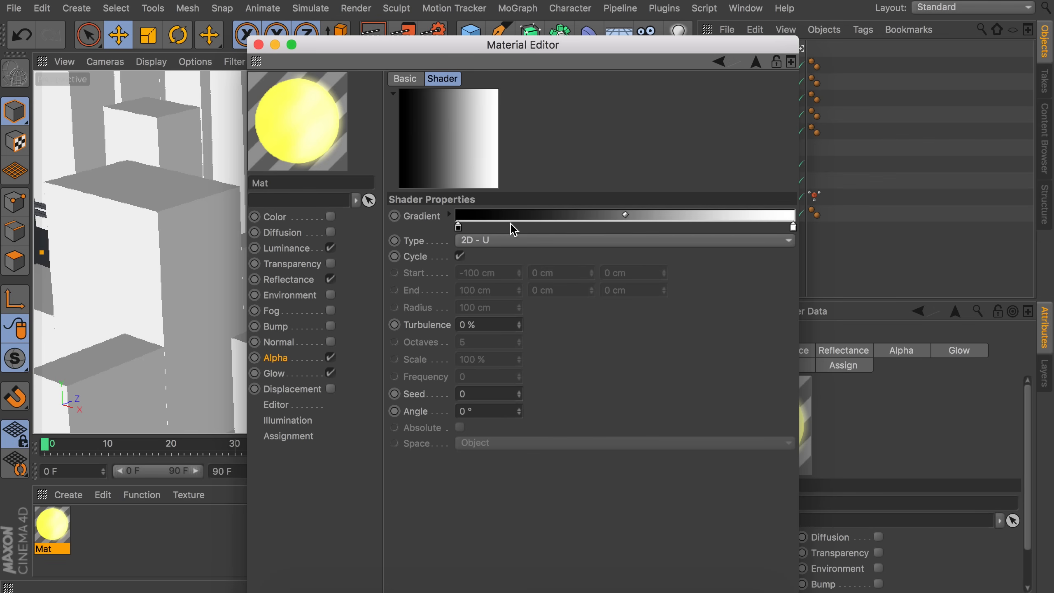
# Step: Build four repeating black-to-white bands in the gradient by adding adjacent white and black knots at about 23%, 51% and 80%
pyautogui.click(538, 227)
pyautogui.doubleClick(535, 228)
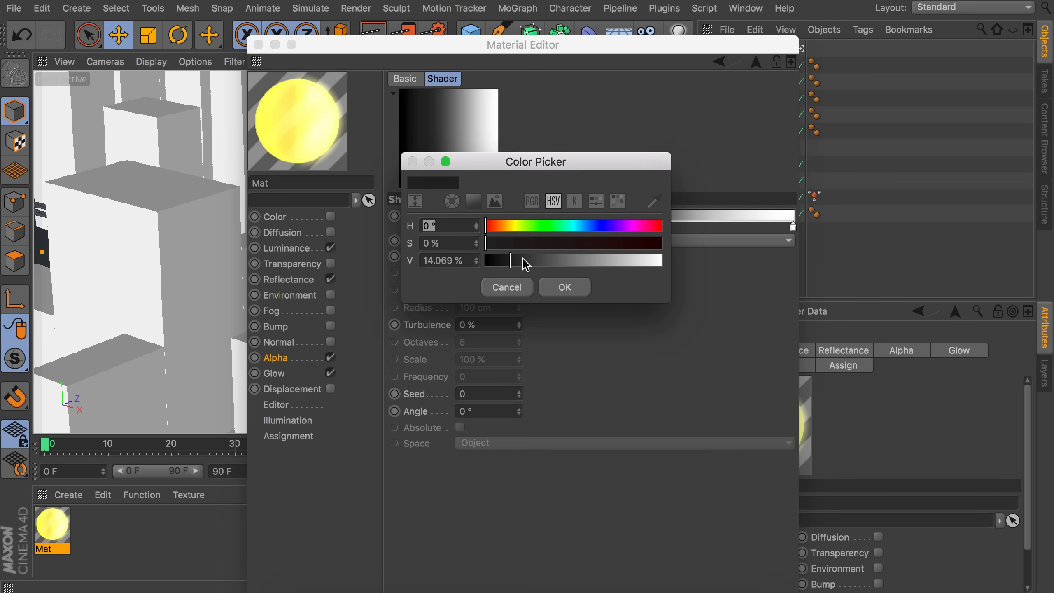
pyautogui.moveTo(521, 260); pyautogui.dragTo(484, 261)
pyautogui.click(576, 288)
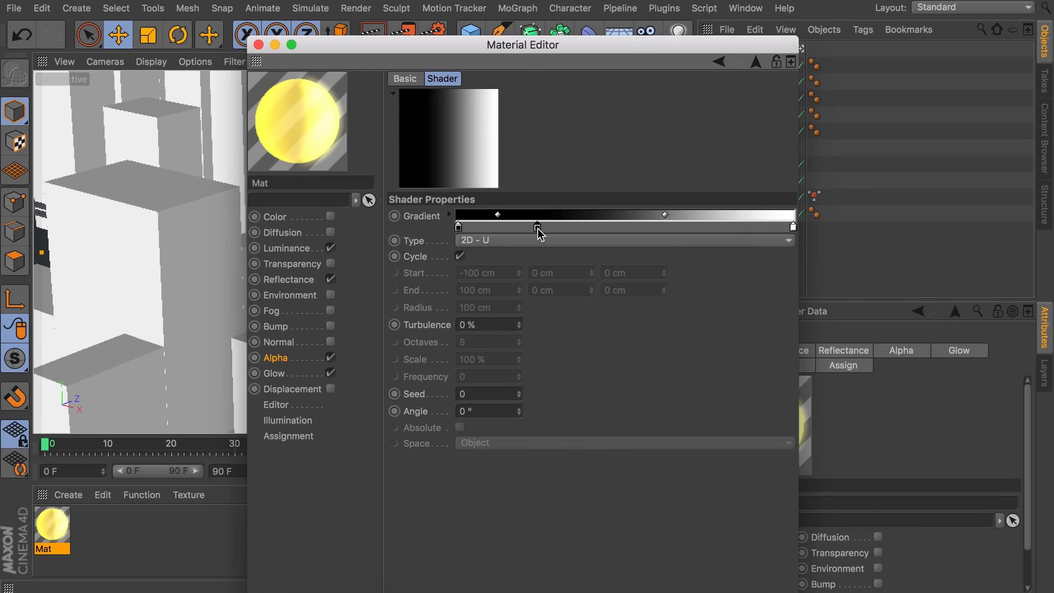
pyautogui.click(629, 227)
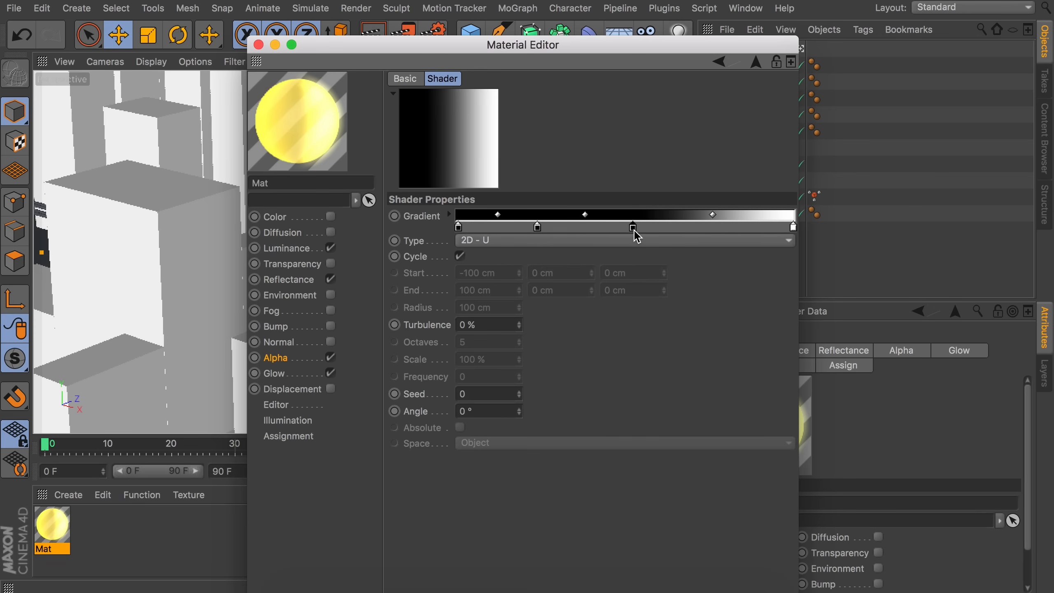
pyautogui.keyDown('ctrl'); pyautogui.moveTo(630, 230); pyautogui.dragTo(728, 231); pyautogui.keyUp('ctrl')
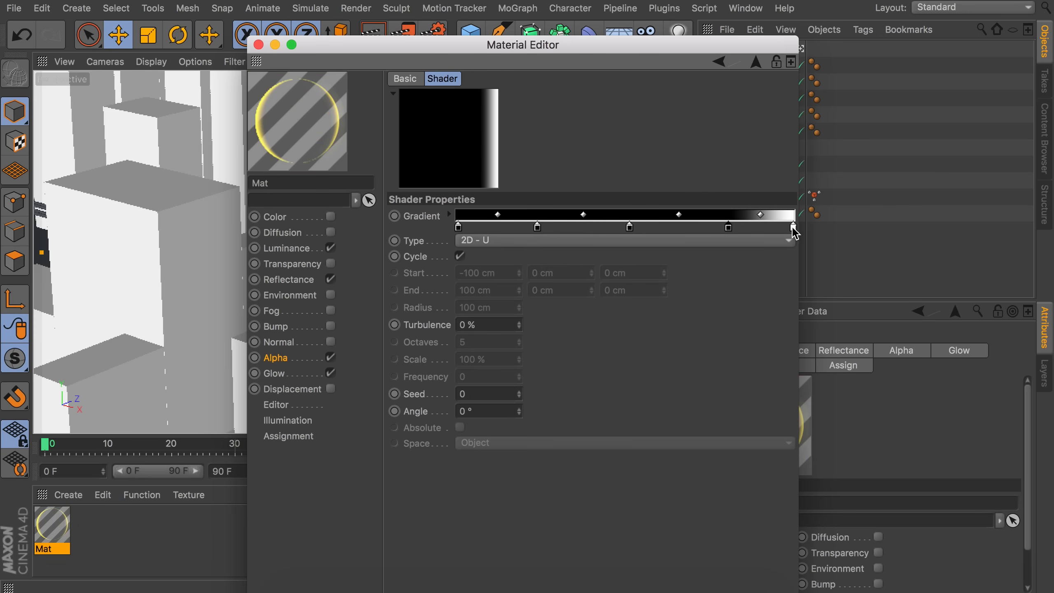
pyautogui.keyDown('ctrl'); pyautogui.moveTo(793, 227); pyautogui.dragTo(535, 230); pyautogui.keyUp('ctrl')
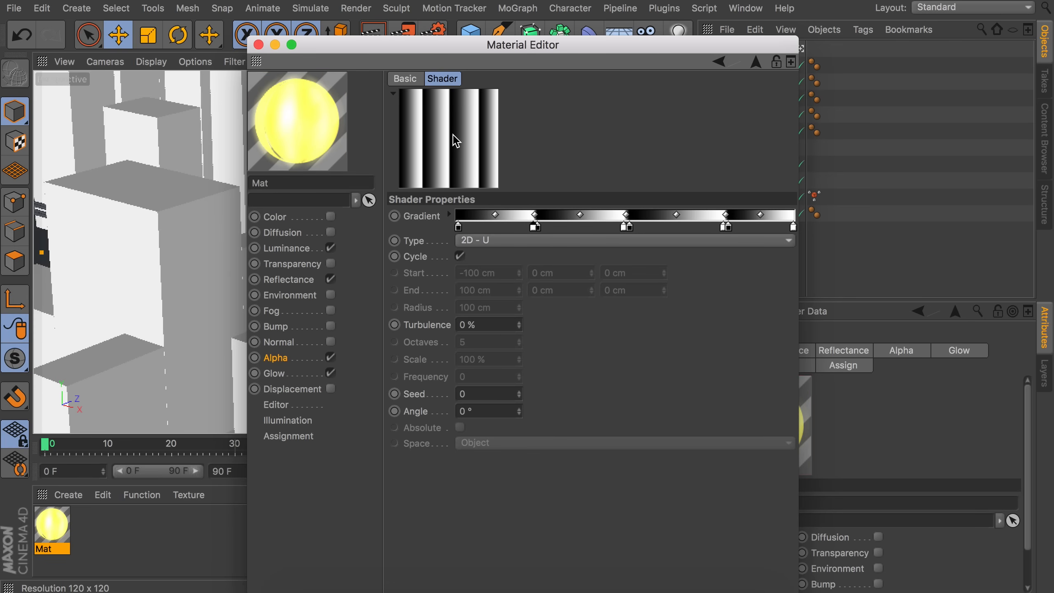
# Step: Close the material editor, leave the camera view, and apply the yellow material to the nearest tube, Sweep.3
pyautogui.click(258, 44)
pyautogui.moveTo(65, 531); pyautogui.dragTo(351, 304)
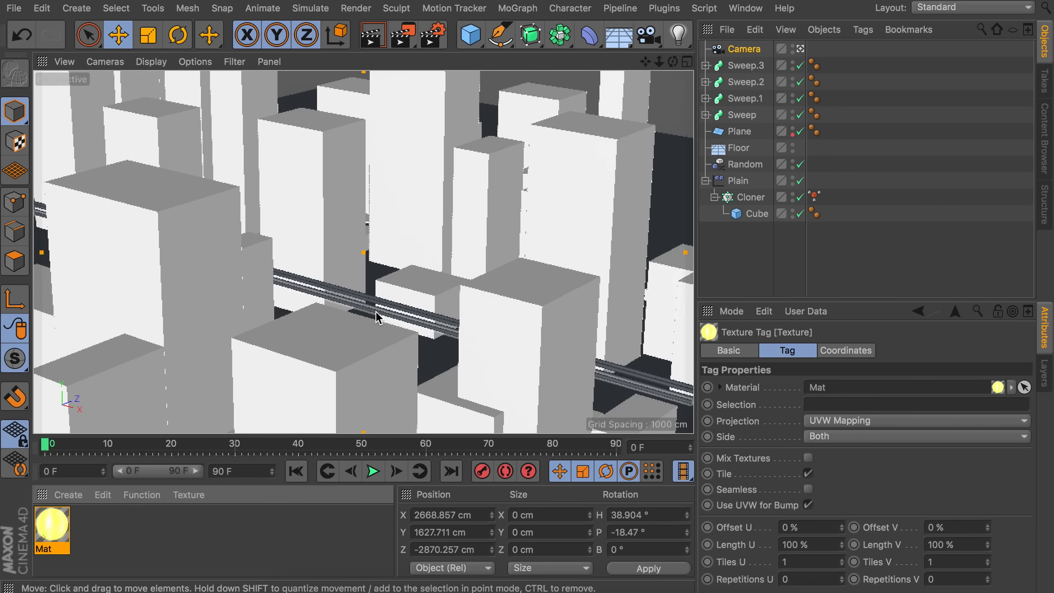
pyautogui.click(800, 49)
pyautogui.keyDown('alt'); pyautogui.moveTo(234, 177); pyautogui.dragTo(332, 75, button='right'); pyautogui.keyUp('alt')
pyautogui.moveTo(52, 528); pyautogui.dragTo(473, 229)
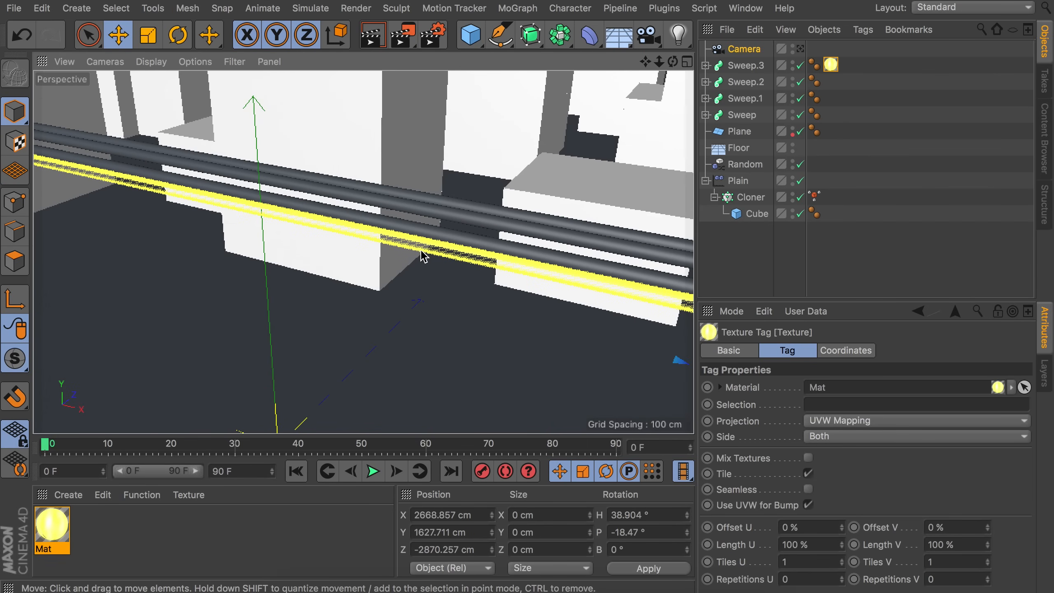
pyautogui.keyDown('alt'); pyautogui.moveTo(333, 229); pyautogui.dragTo(268, 204); pyautogui.keyUp('alt')
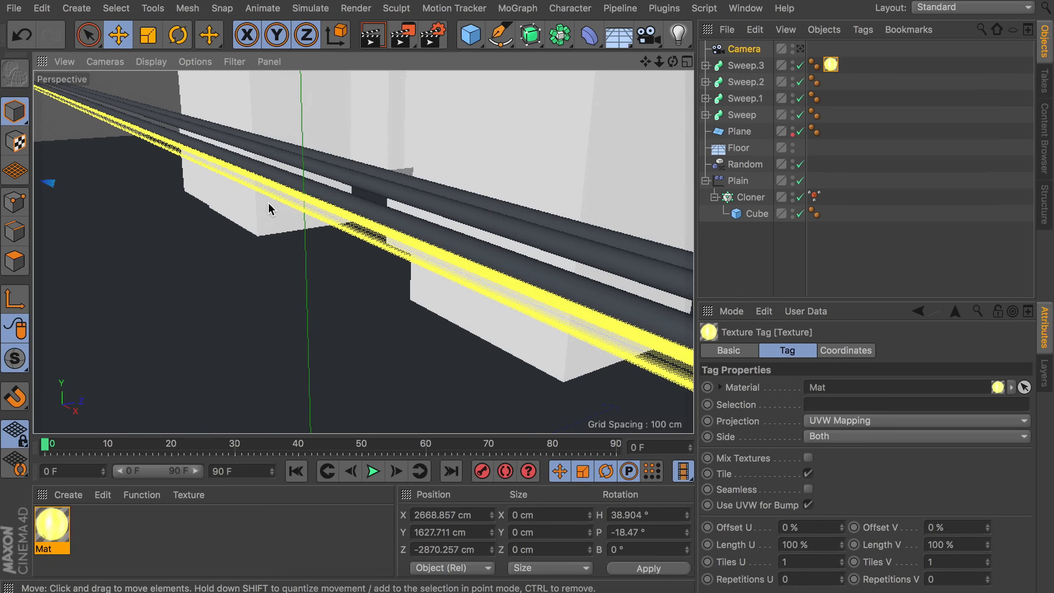
# Step: Change the projection of Sweep.3's texture tag to Cubic and preview it in a viewport render
pyautogui.click(835, 424)
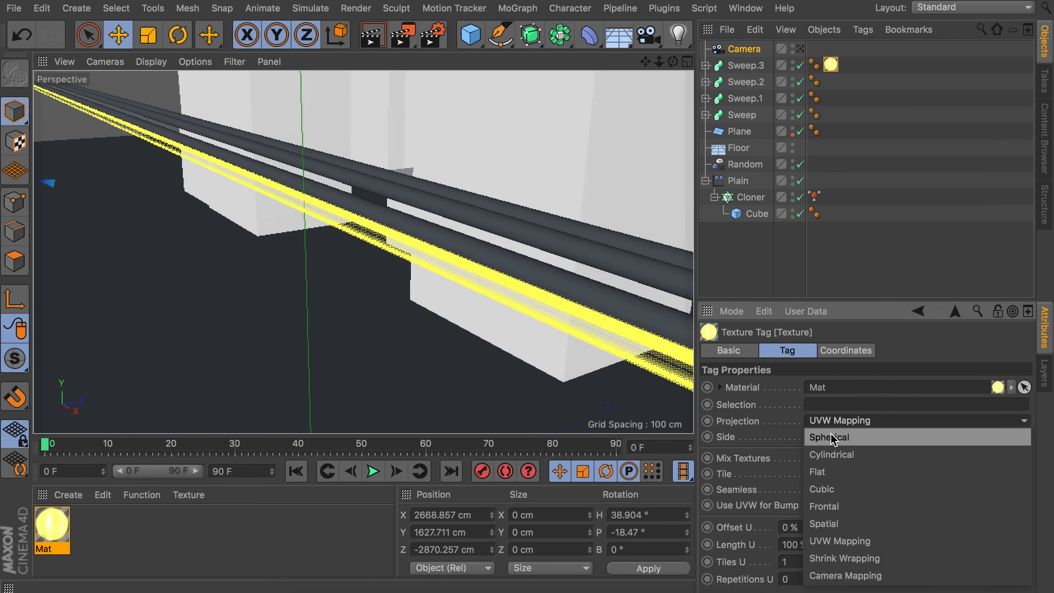
pyautogui.click(819, 493)
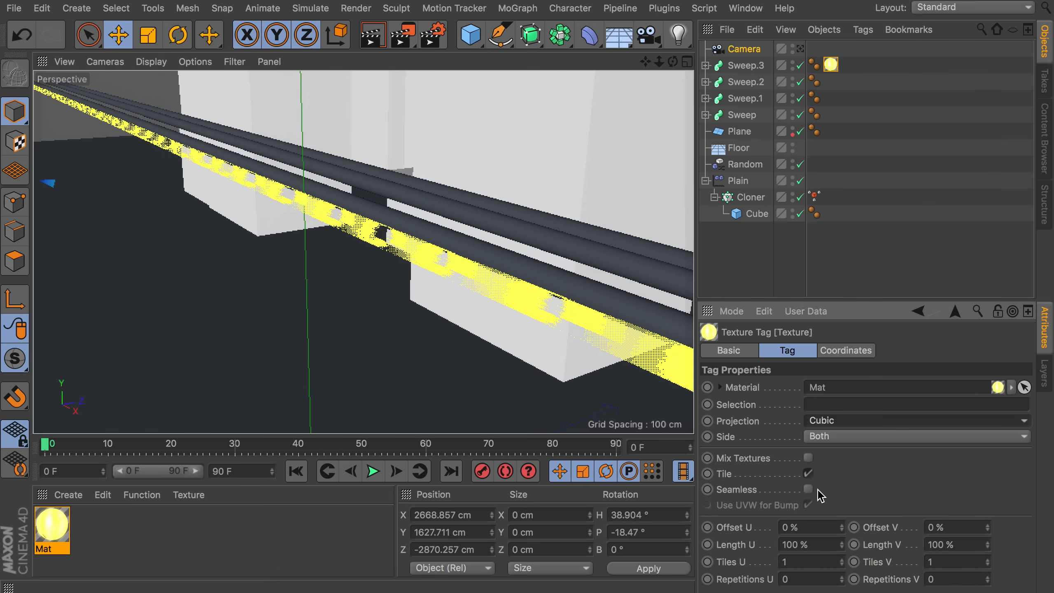
pyautogui.hotkey('ctrl', 'r')
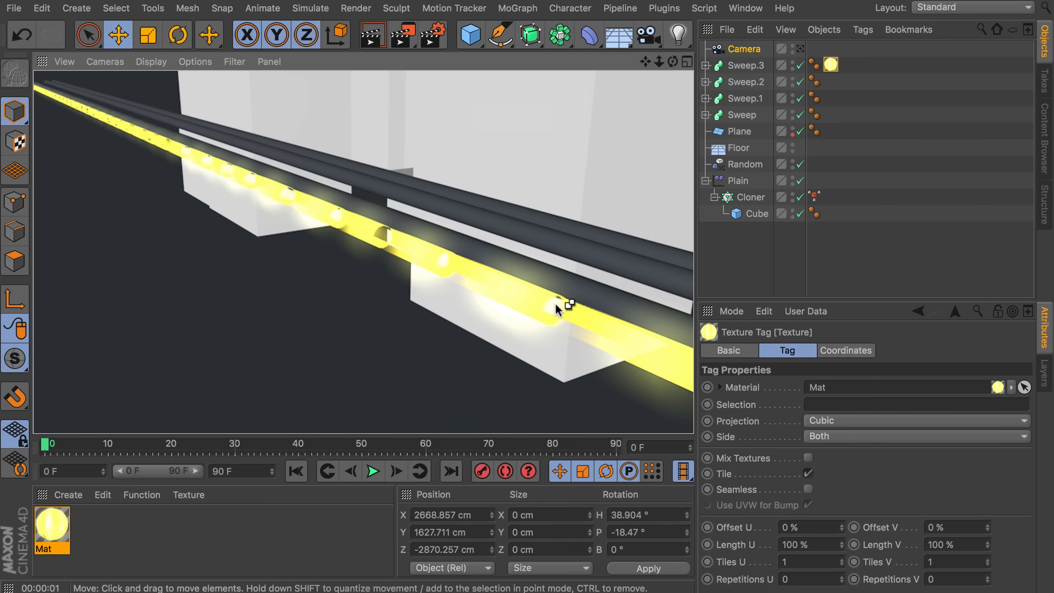
# Step: Try the XZ plane for the Circle inside Sweep.3, and set its plane to ZY, checking with viewport renders
pyautogui.click(831, 65)
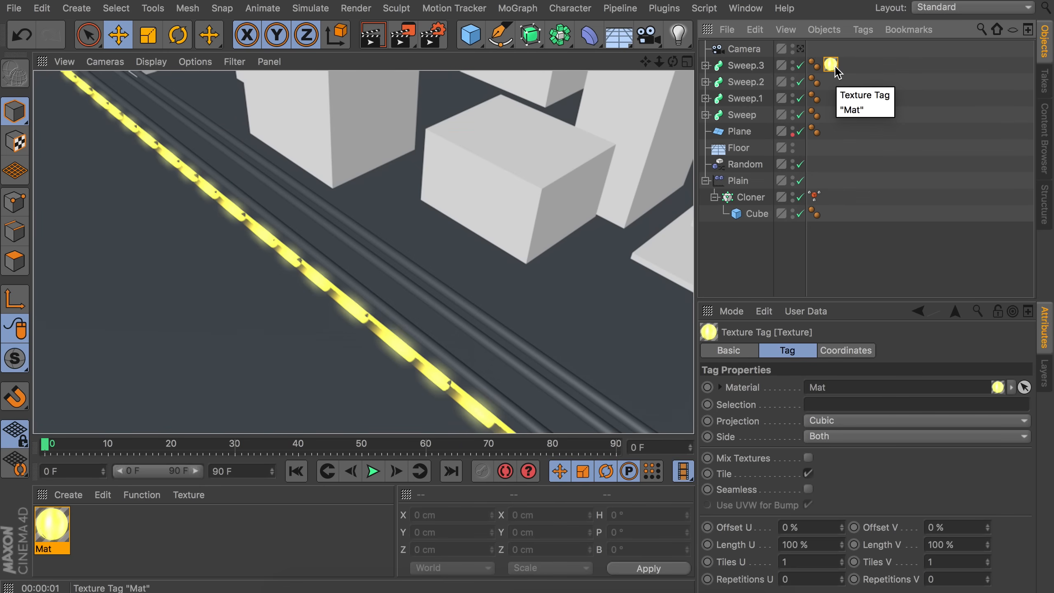
pyautogui.click(704, 65)
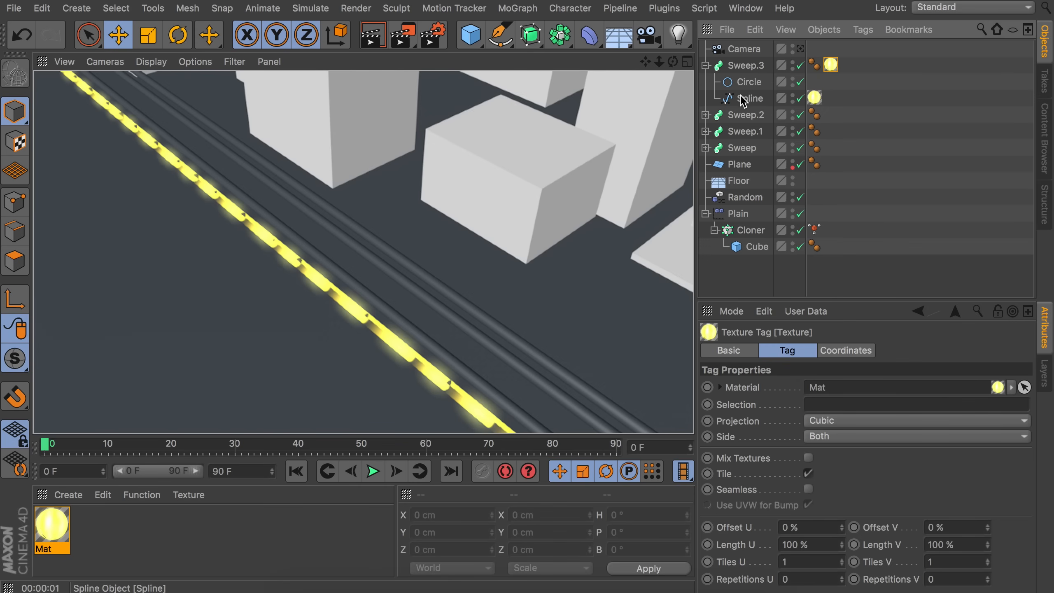
pyautogui.click(749, 82)
pyautogui.click(848, 471)
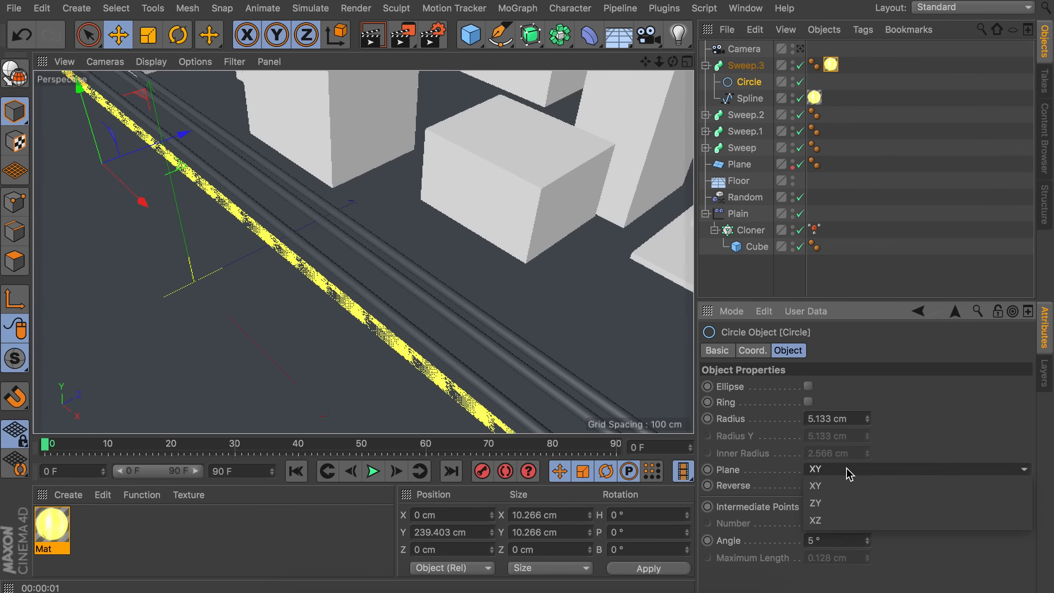
pyautogui.click(841, 520)
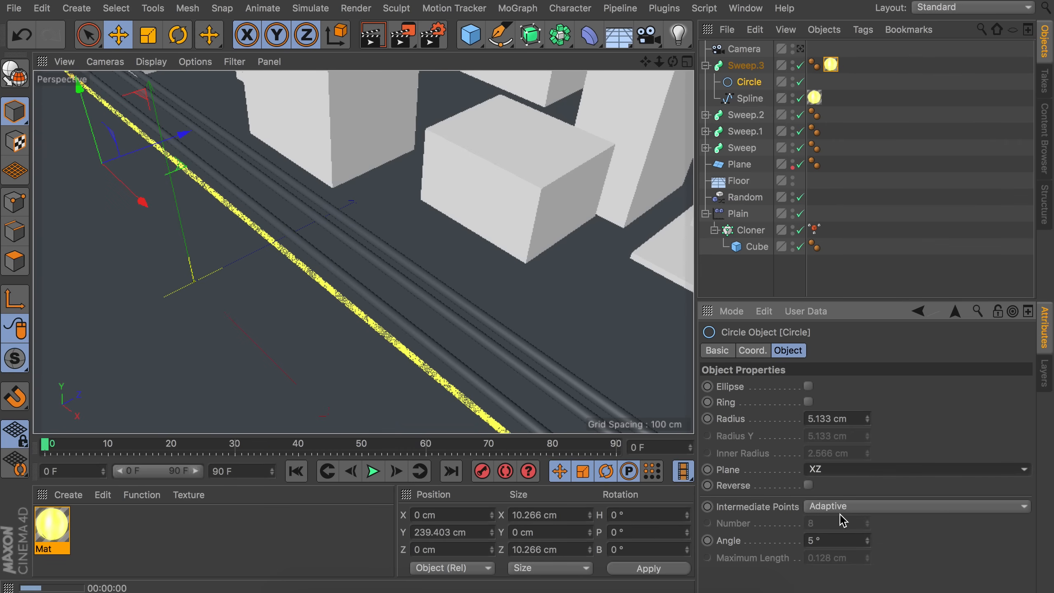
pyautogui.hotkey('ctrl', 'r')
pyautogui.click(763, 469)
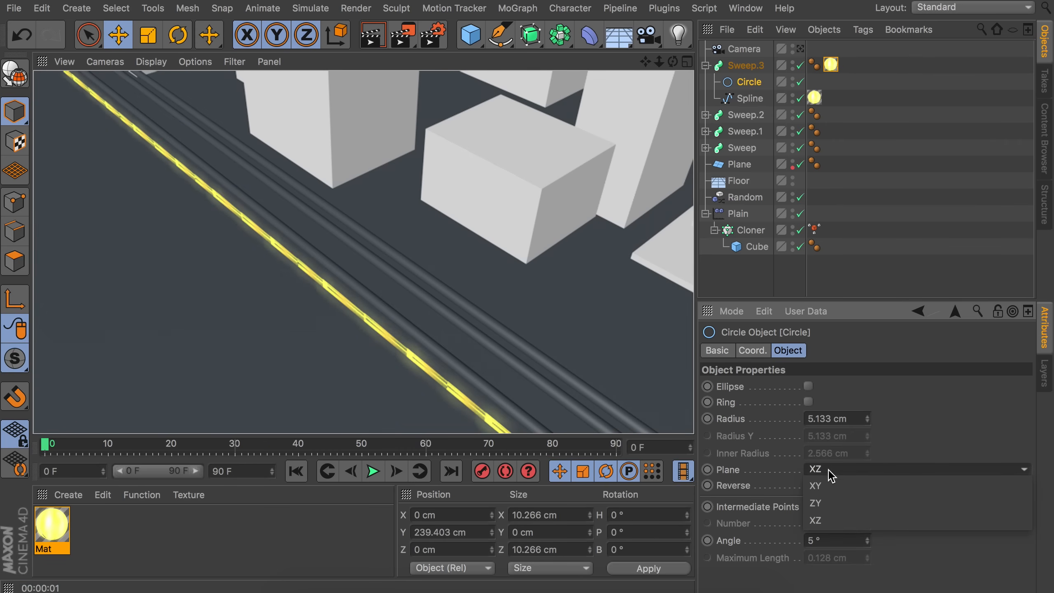
pyautogui.click(765, 501)
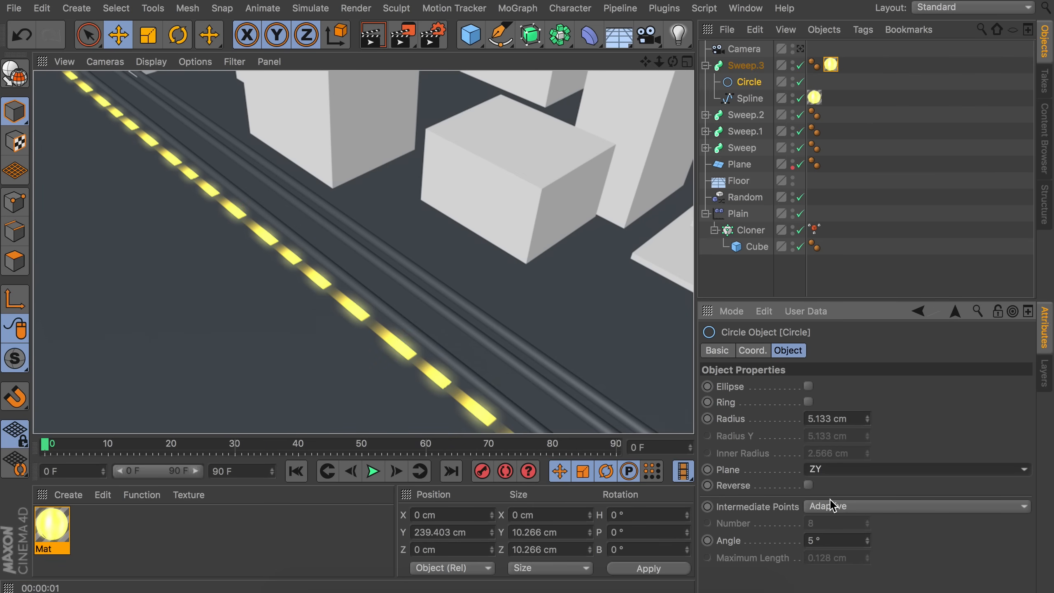
pyautogui.press('r')
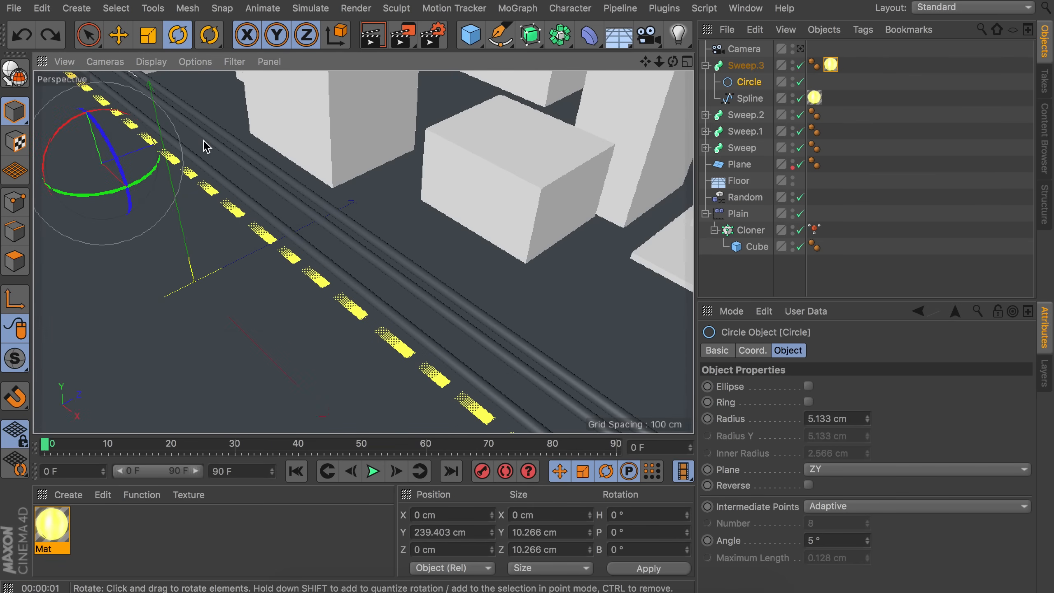
# Step: Delete the material tag from the Spline inside Sweep.3 and collapse Sweep.3's hierarchy
pyautogui.click(814, 98)
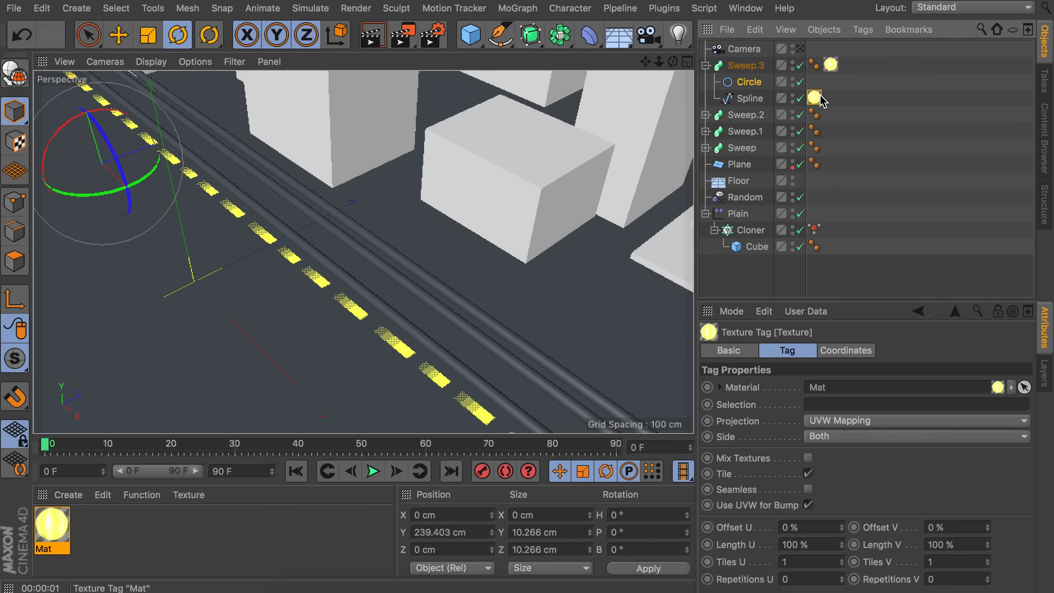
pyautogui.press('Delete')
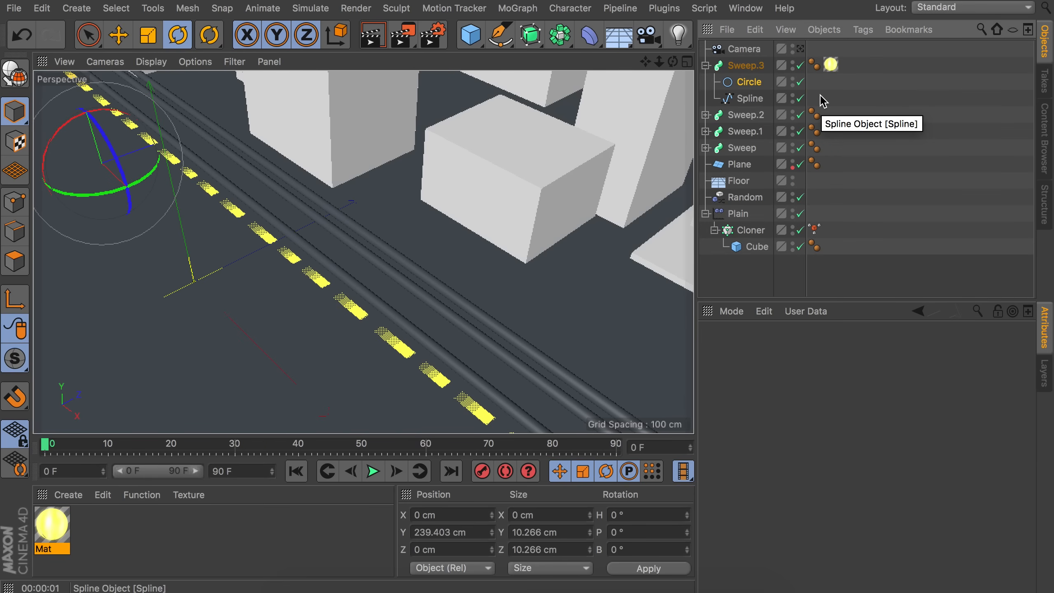
pyautogui.click(705, 65)
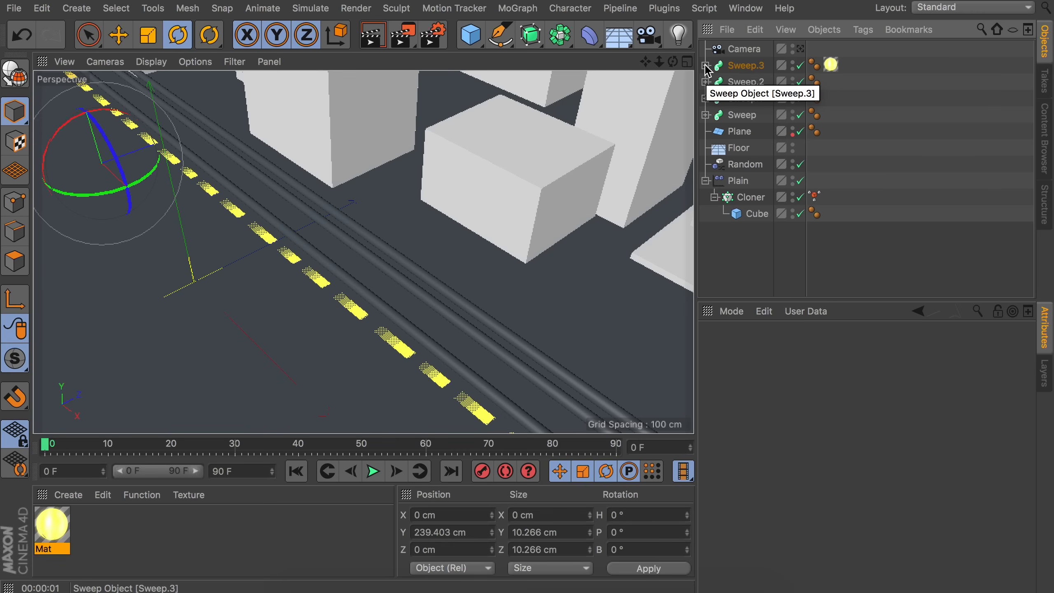
pyautogui.keyDown('alt'); pyautogui.moveTo(477, 130); pyautogui.dragTo(475, 166, button='right'); pyautogui.keyUp('alt')
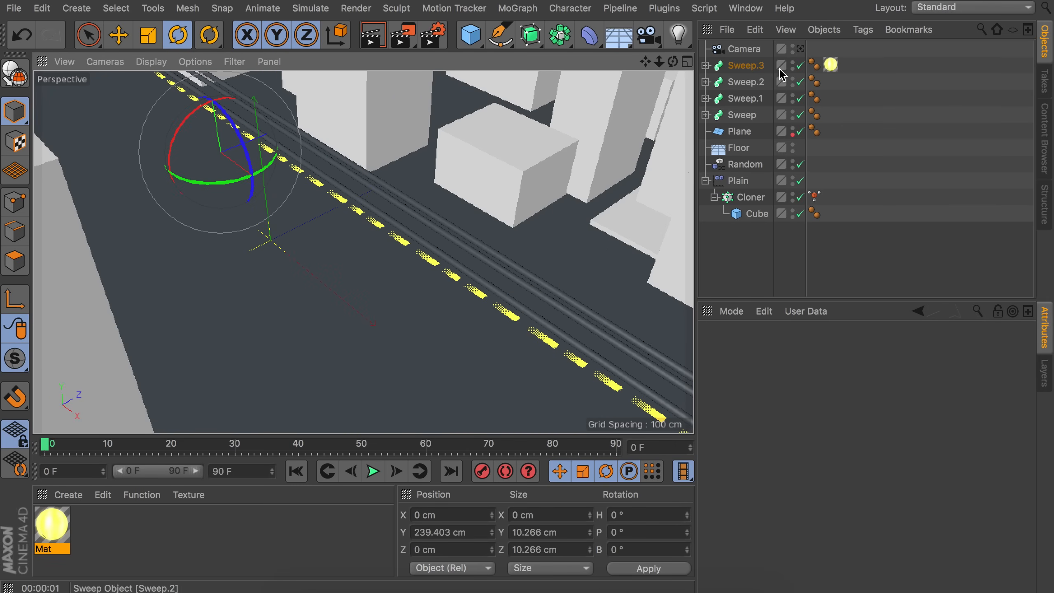
# Step: Copy Sweep.3's yellow texture tag to Sweep.2 and set the plane of the Circle inside Sweep.2 to ZY
pyautogui.moveTo(832, 68); pyautogui.dragTo(829, 83)
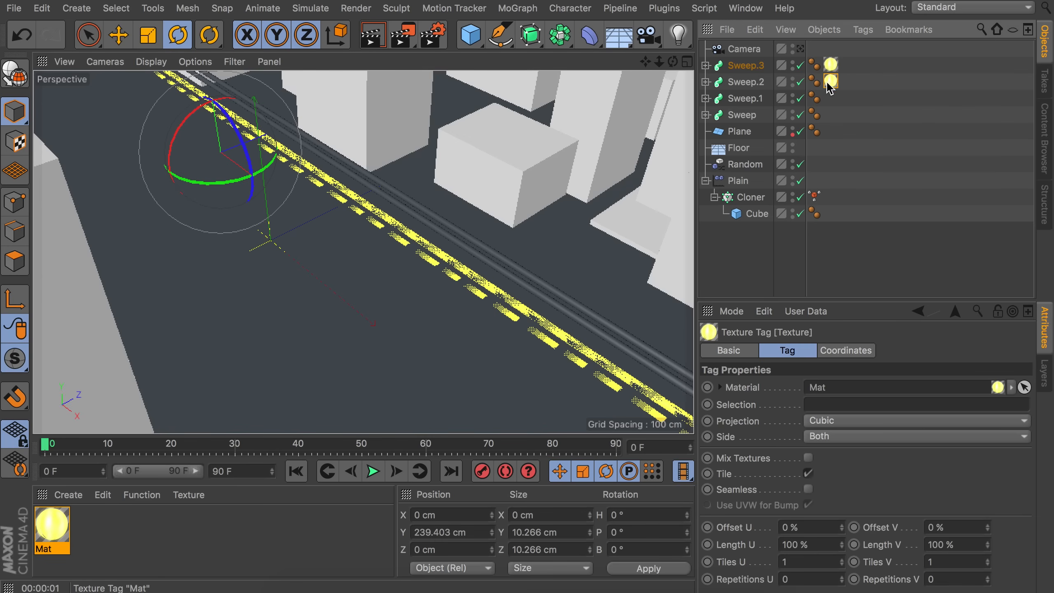
pyautogui.click(704, 82)
pyautogui.click(726, 98)
pyautogui.click(852, 471)
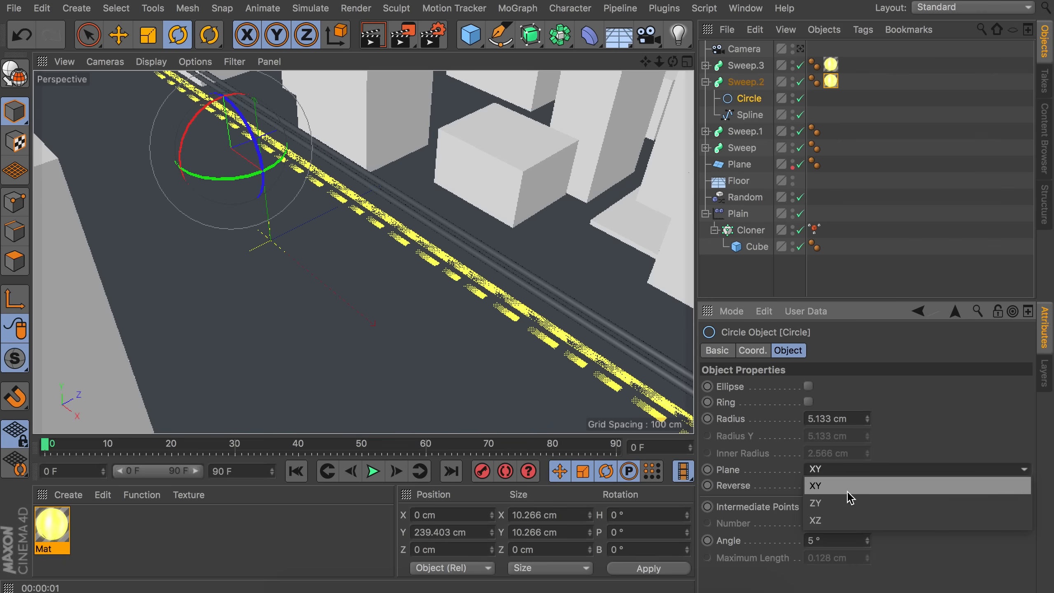
pyautogui.click(848, 503)
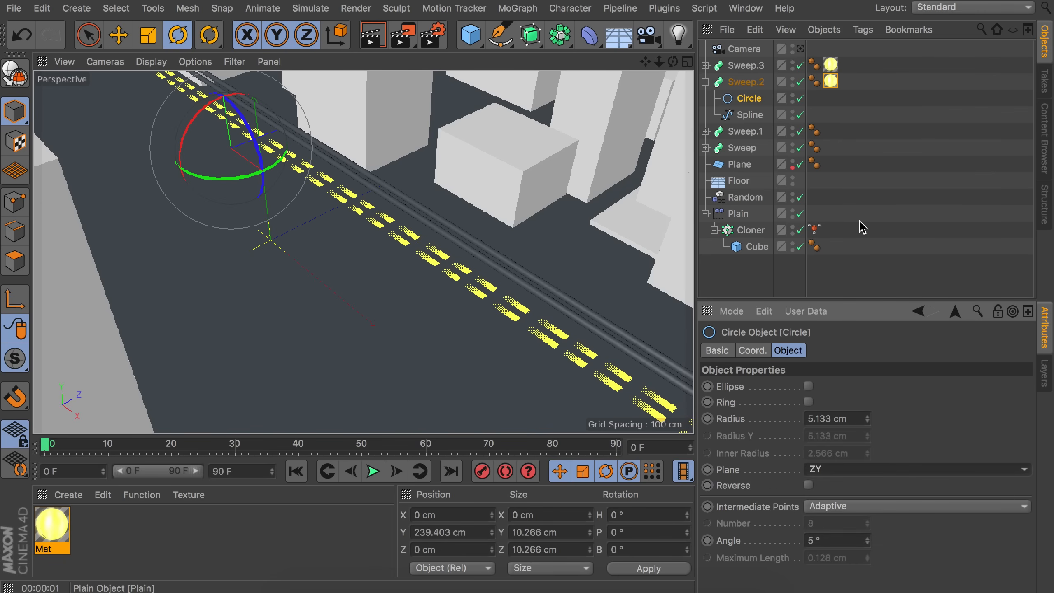
pyautogui.click(862, 106)
# Step: Duplicate the yellow material and change one copy's luminance color to a strongly saturated red-orange with hue 15°
pyautogui.keyDown('ctrl'); pyautogui.moveTo(56, 524); pyautogui.dragTo(44, 525); pyautogui.keyUp('ctrl')
pyautogui.doubleClick(54, 525)
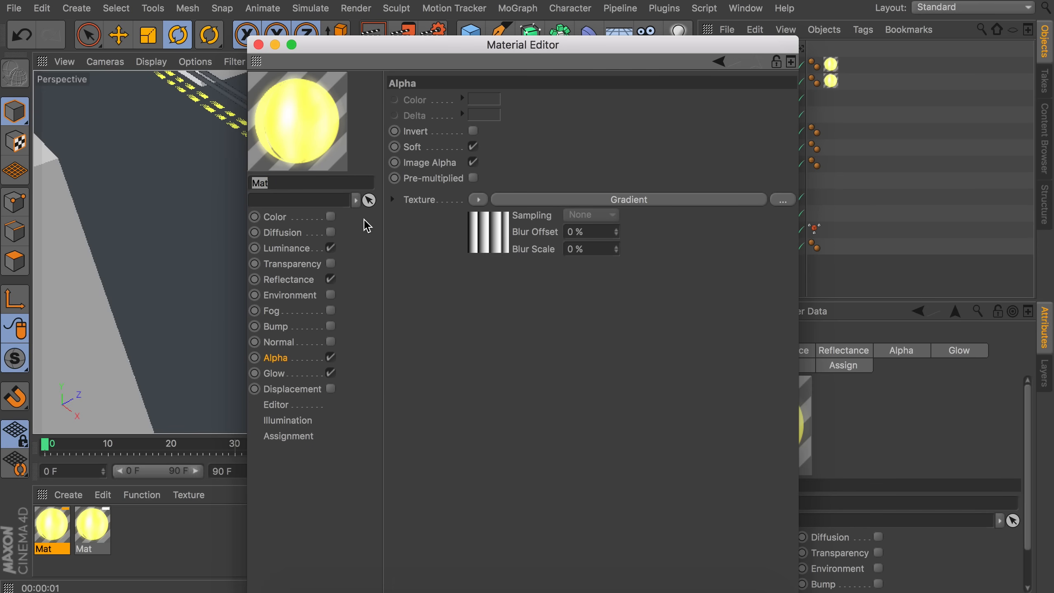
pyautogui.click(306, 249)
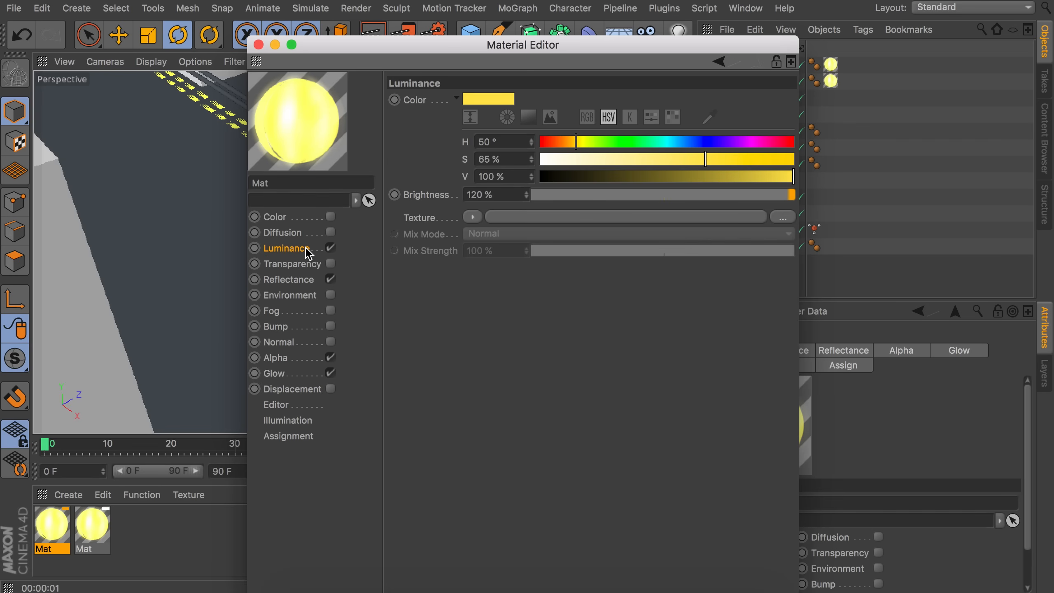
pyautogui.click(551, 142)
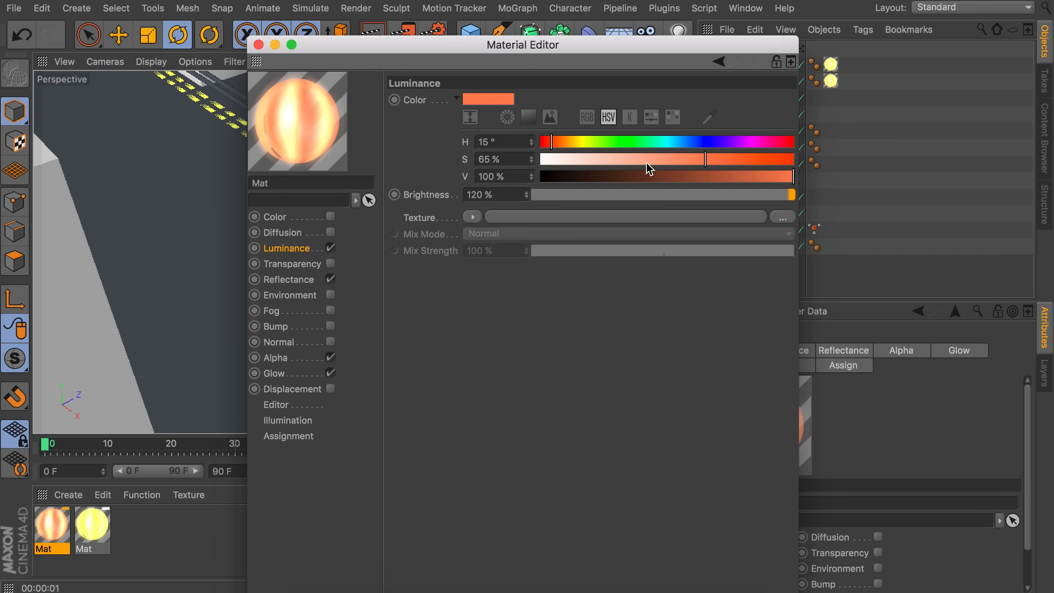
pyautogui.click(758, 159)
pyautogui.click(740, 177)
pyautogui.click(258, 45)
# Step: Apply the red-orange material to Sweep.1 and Sweep, and change the plane of both their Circles together, trying ZY and XZ
pyautogui.moveTo(52, 524); pyautogui.dragTo(737, 132)
pyautogui.moveTo(52, 524); pyautogui.dragTo(745, 150)
pyautogui.click(706, 148)
pyautogui.click(705, 132)
pyautogui.click(748, 148)
pyautogui.keyDown('super'); pyautogui.click(750, 197); pyautogui.keyUp('super')
pyautogui.click(844, 470)
pyautogui.click(843, 500)
pyautogui.click(844, 471)
pyautogui.click(839, 518)
pyautogui.click(847, 503)
pyautogui.click(865, 261)
# Step: Collapse the hierarchies of Sweep.2, Sweep.1 and Sweep
pyautogui.keyDown('alt'); pyautogui.moveTo(532, 297); pyautogui.dragTo(521, 280); pyautogui.keyUp('alt')
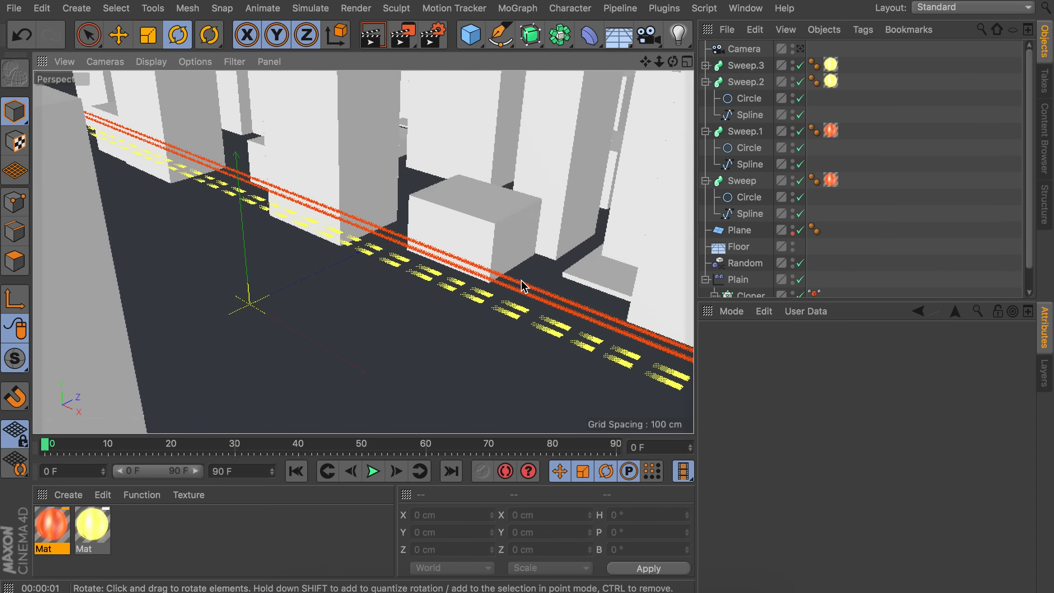
pyautogui.click(705, 81)
pyautogui.click(705, 99)
pyautogui.click(705, 115)
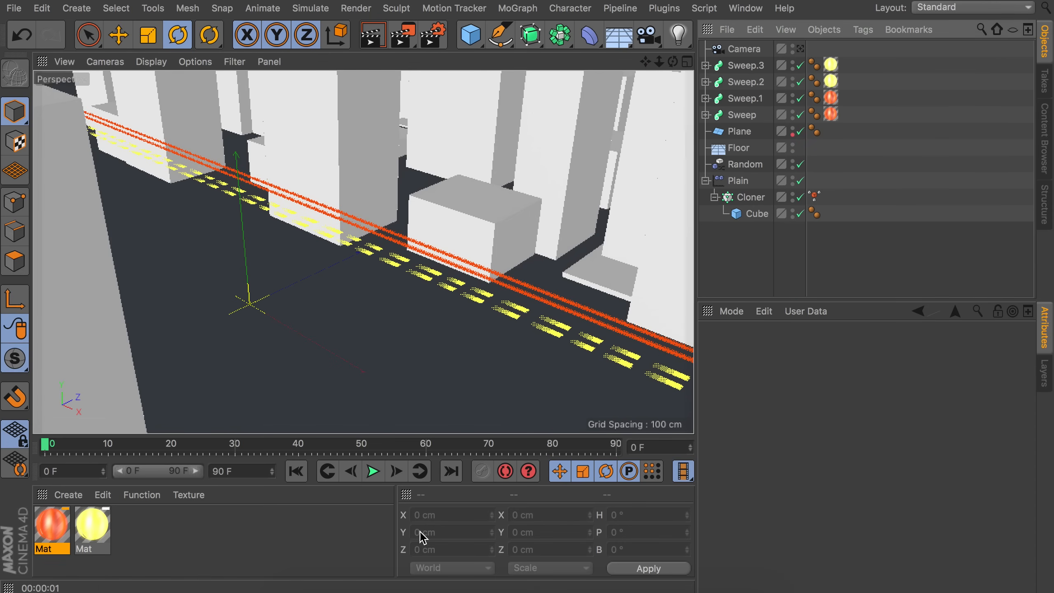
# Step: Create a new material and set its color to a very dark blue with H 221°, S 70% and V 12%
pyautogui.doubleClick(292, 533)
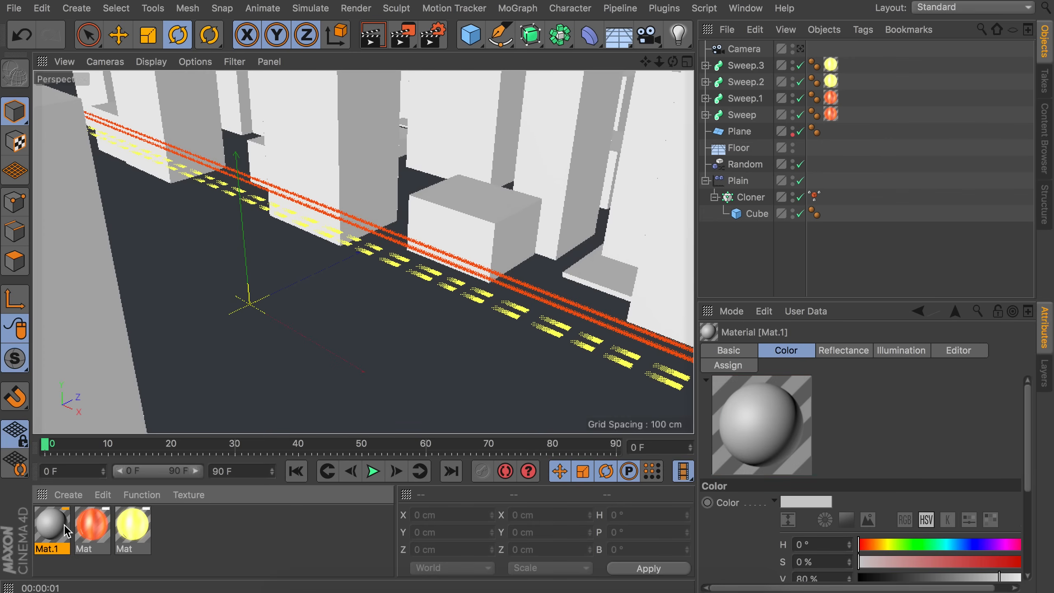
pyautogui.doubleClick(52, 525)
pyautogui.click(564, 142)
pyautogui.click(696, 141)
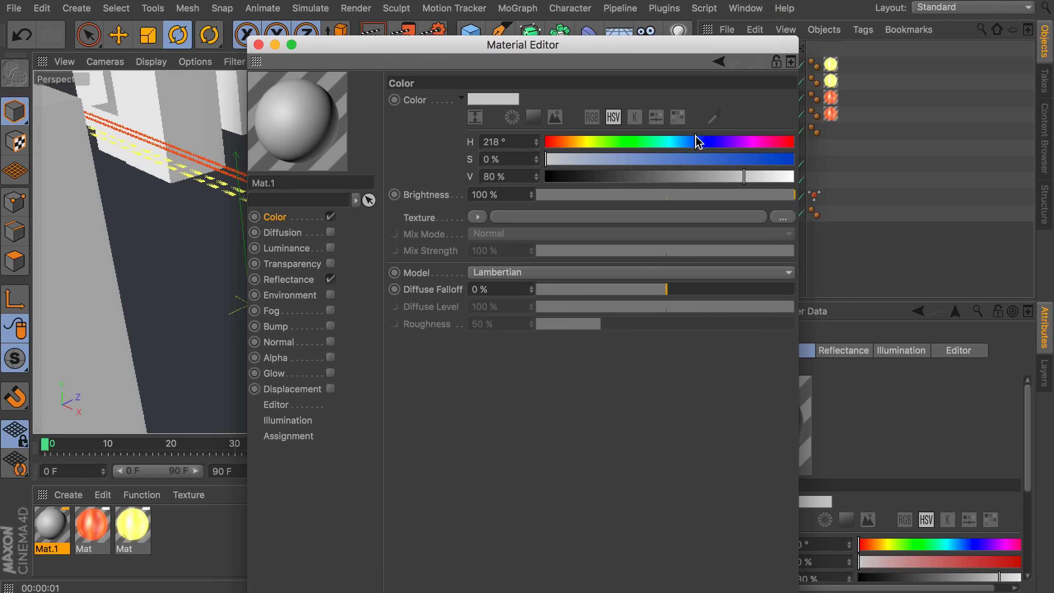
pyautogui.moveTo(672, 159); pyautogui.dragTo(575, 182)
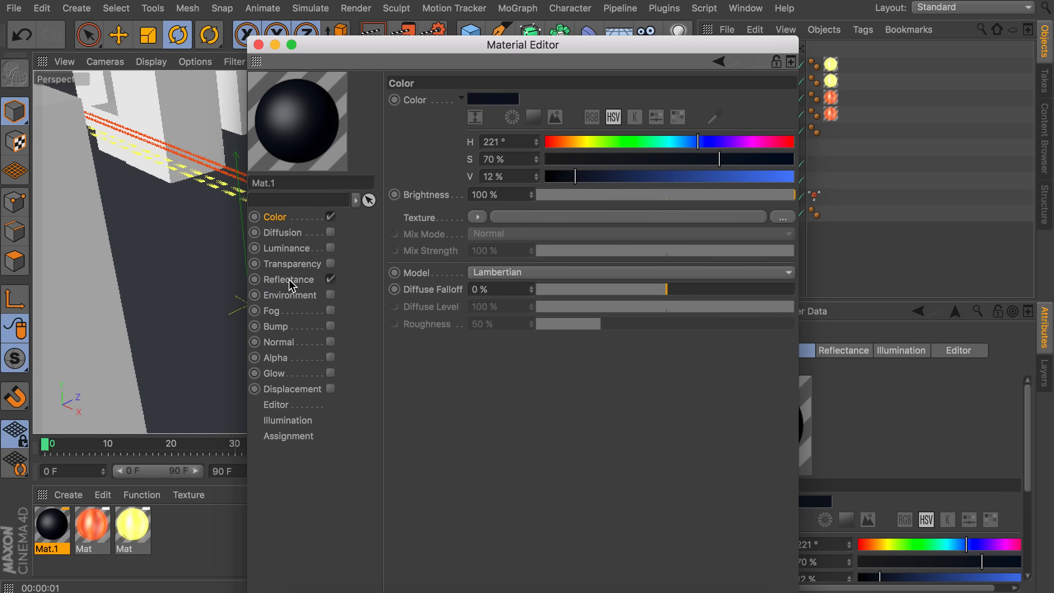
# Step: Add a Beckmann reflectance layer to the dark blue material and set its roughness to 12%
pyautogui.click(293, 280)
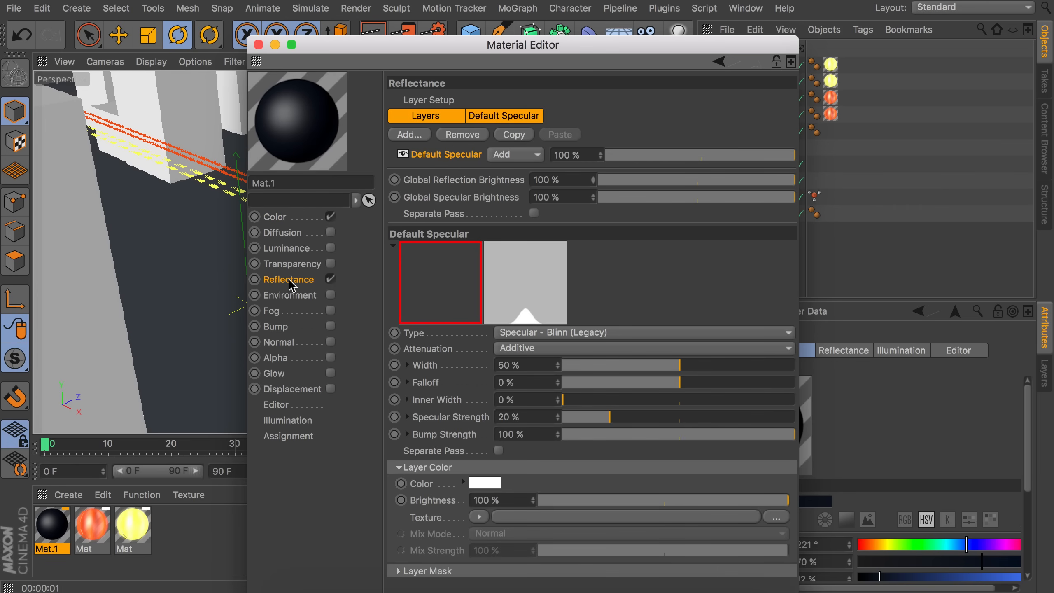
pyautogui.click(419, 138)
pyautogui.click(437, 135)
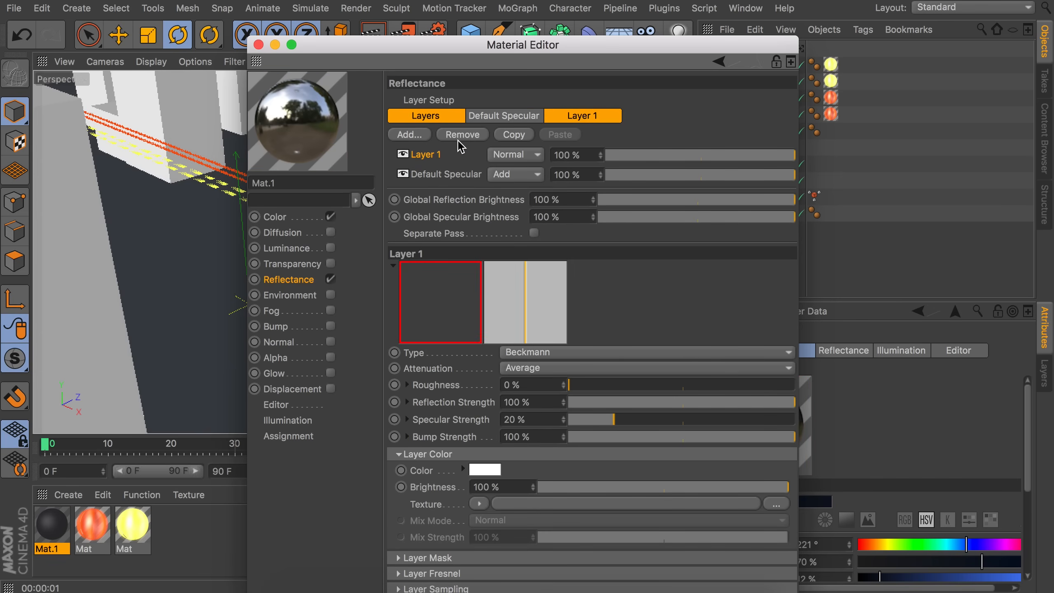
pyautogui.moveTo(576, 381); pyautogui.dragTo(596, 386)
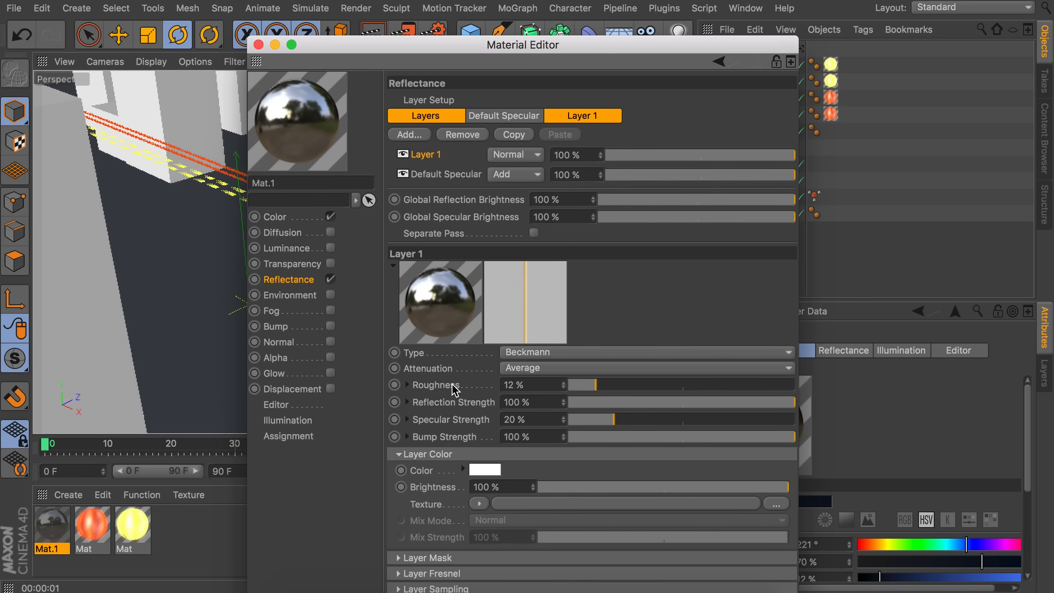
# Step: Set the Layer Fresnel of the Beckmann reflection to Dielectric and close the material editor
pyautogui.click(398, 573)
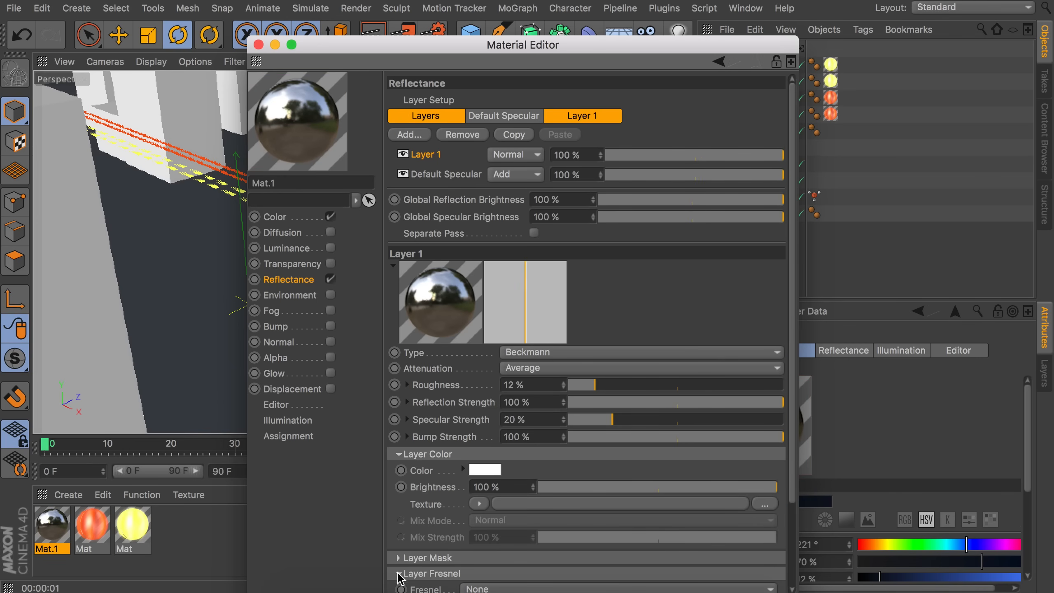
pyautogui.scroll(-4, 464, 494)
pyautogui.click(477, 515)
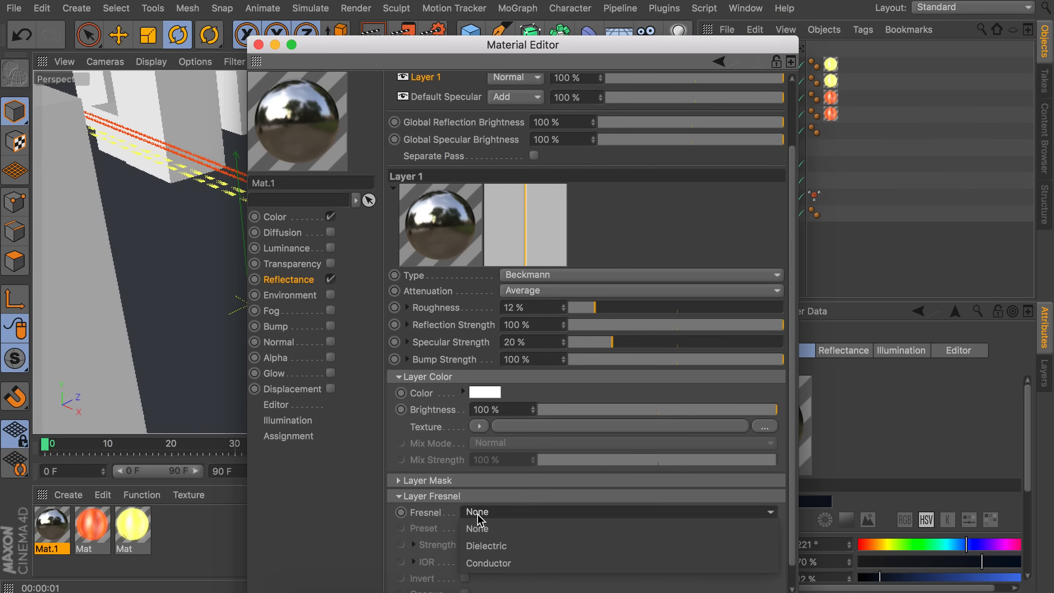
pyautogui.click(486, 545)
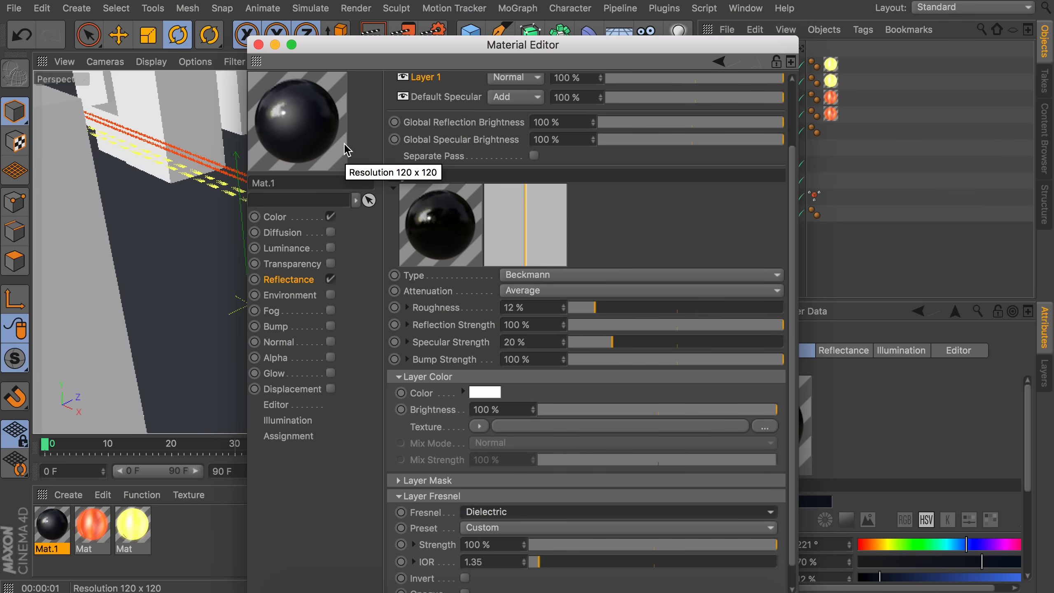
pyautogui.click(258, 45)
# Step: Apply the dark blue reflective material to the Cloner and the Floor
pyautogui.moveTo(60, 532); pyautogui.dragTo(741, 205)
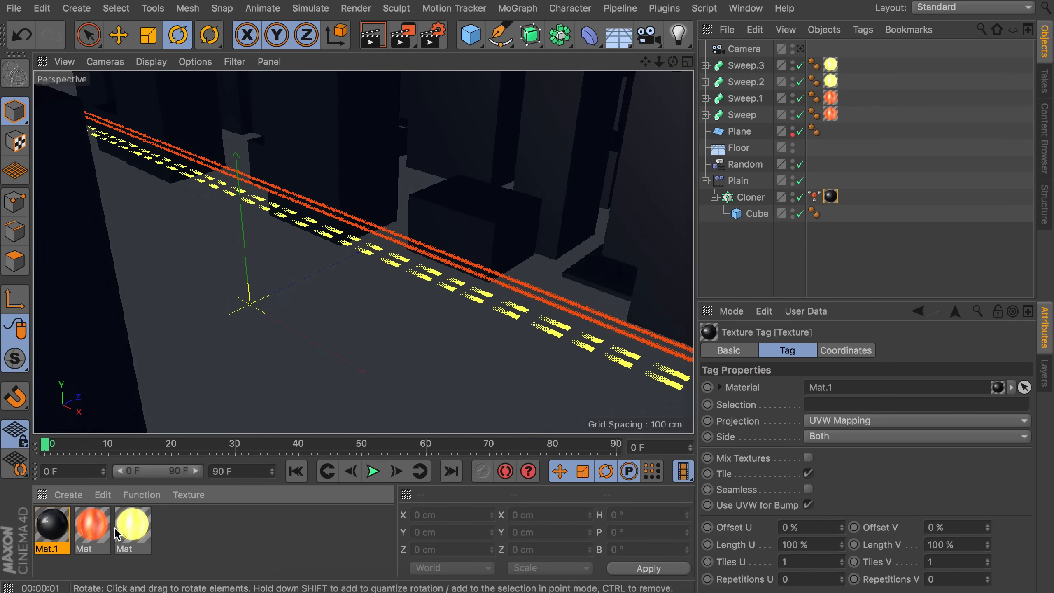
pyautogui.moveTo(53, 530); pyautogui.dragTo(740, 148)
pyautogui.scroll(-10, 415, 214)
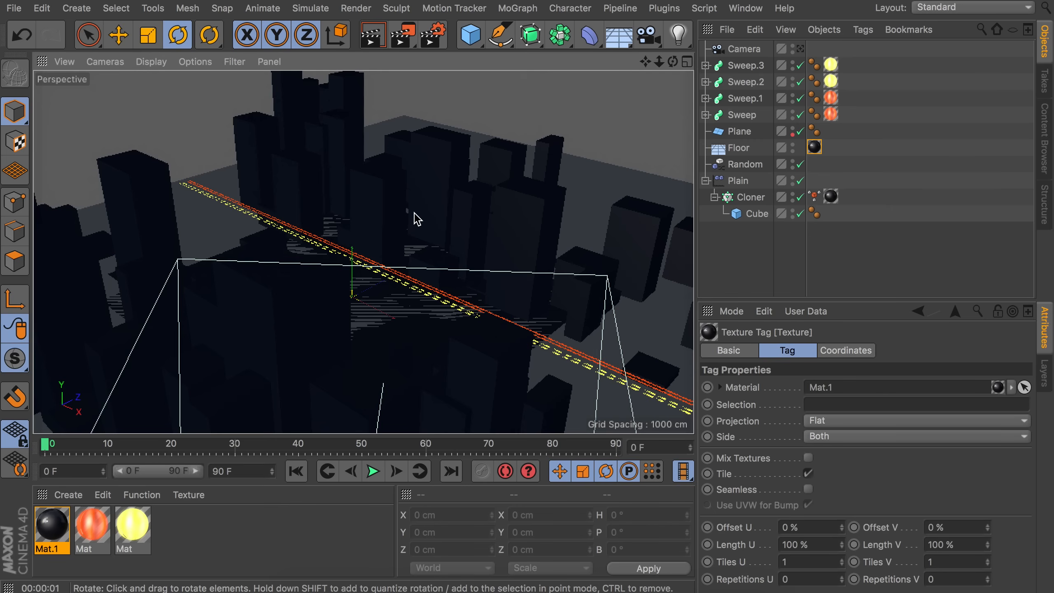
# Step: Add the Global Illumination and Glow effects to the render settings and close them
pyautogui.click(433, 36)
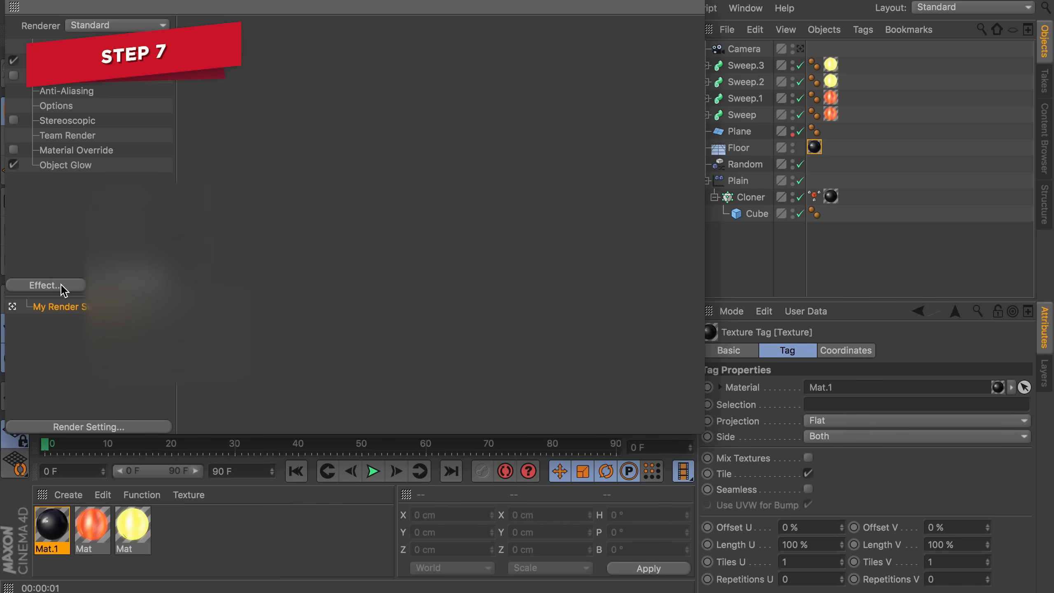
pyautogui.click(46, 285)
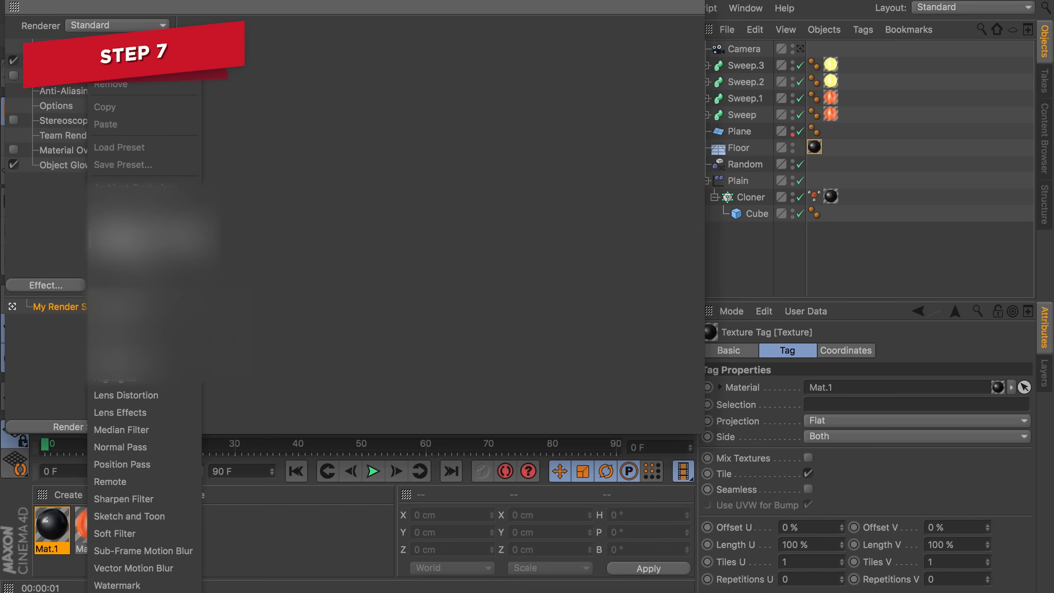
pyautogui.click(129, 326)
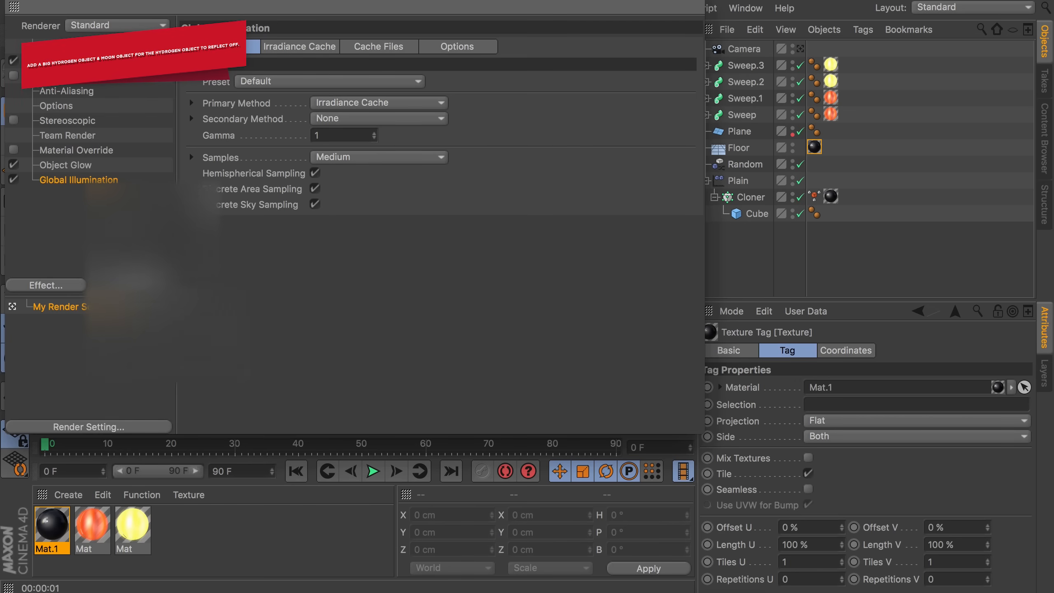
pyautogui.click(70, 285)
pyautogui.click(124, 359)
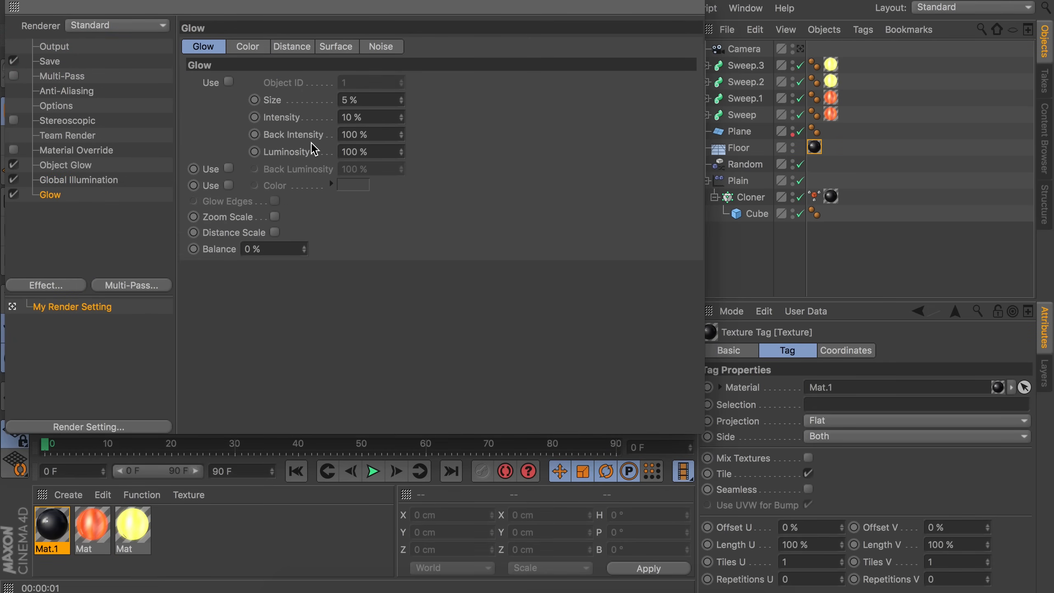
pyautogui.click(17, 0)
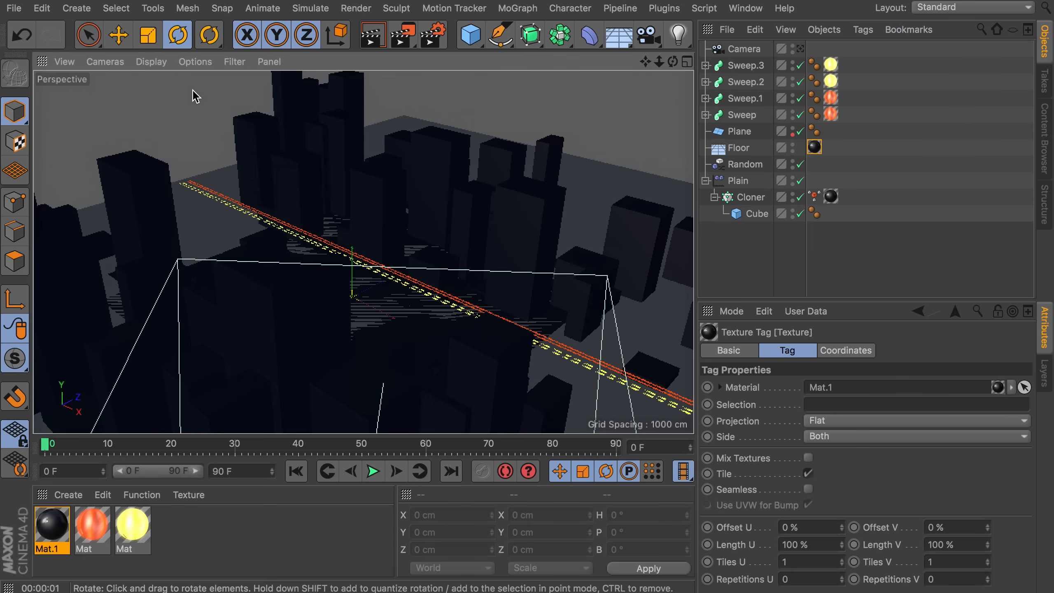
# Step: Add a Sphere at the city's centre and enlarge it to about 6030 cm in diameter
pyautogui.scroll(-10, 355, 112)
pyautogui.keyDown('alt'); pyautogui.moveTo(355, 112); pyautogui.dragTo(364, 198); pyautogui.keyUp('alt')
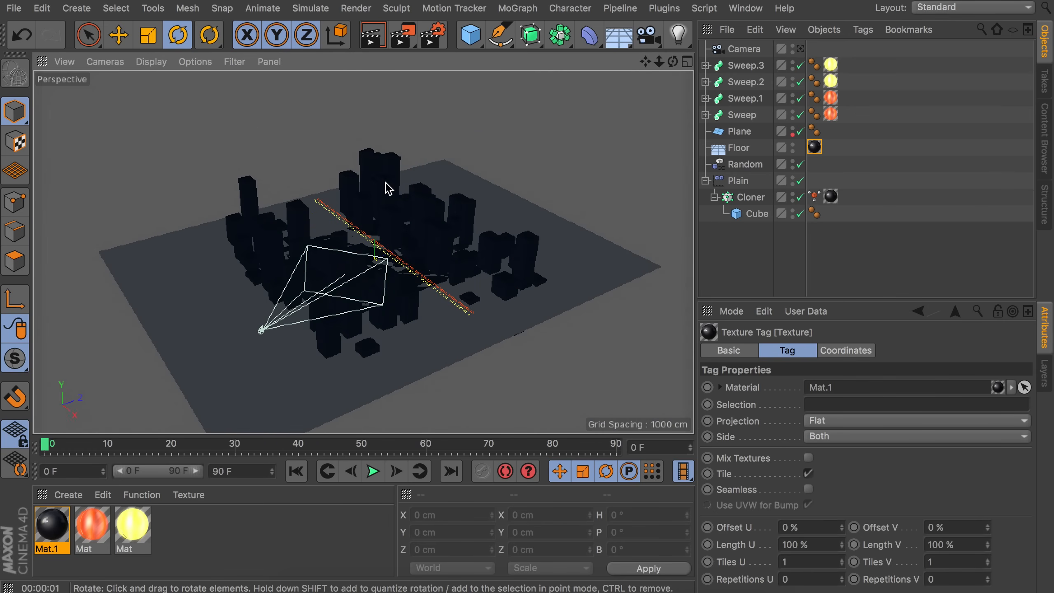
pyautogui.click(470, 35)
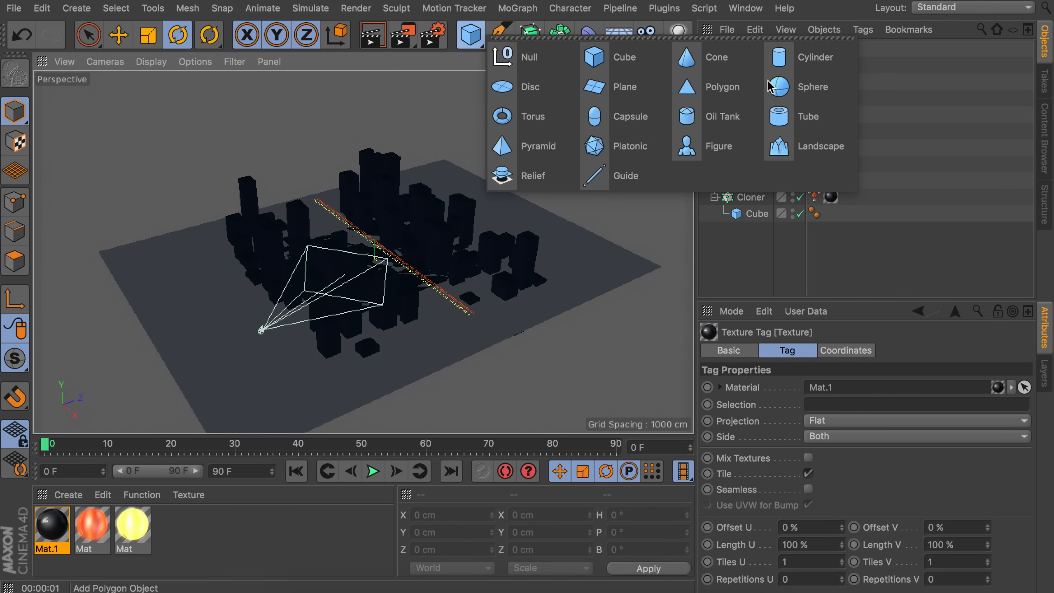
pyautogui.click(778, 87)
pyautogui.moveTo(374, 268); pyautogui.dragTo(540, 375)
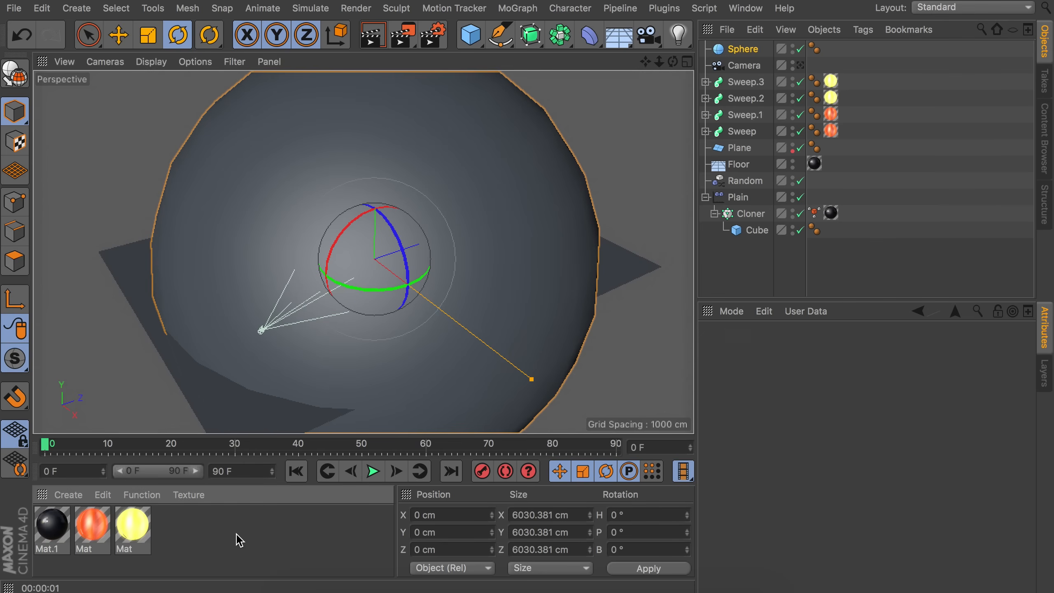
# Step: Create a new material with Color and Reflectance disabled and Luminance enabled
pyautogui.doubleClick(238, 538)
pyautogui.doubleClick(52, 524)
pyautogui.click(330, 216)
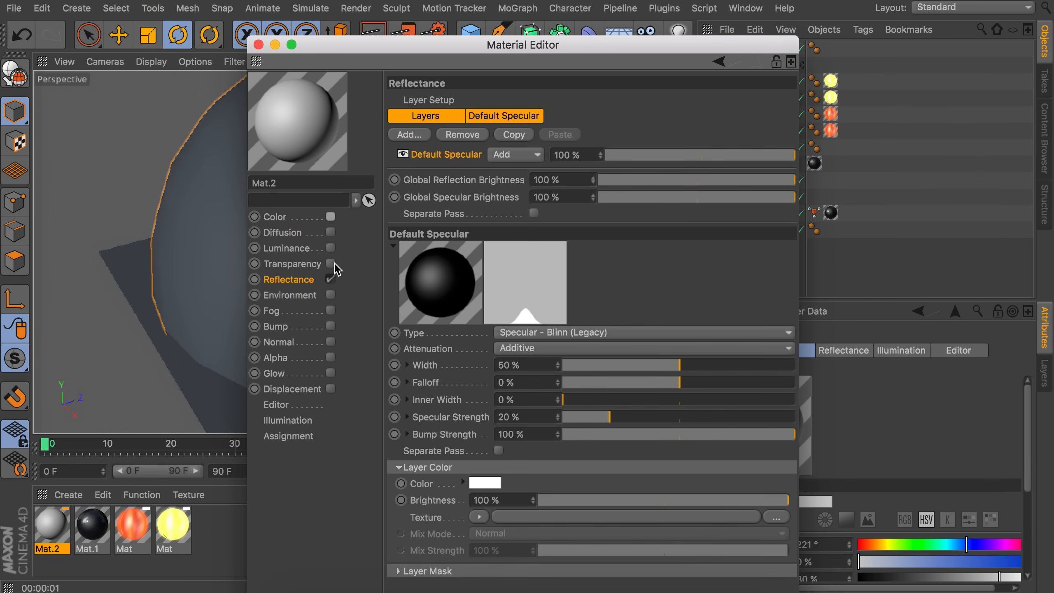
pyautogui.click(330, 279)
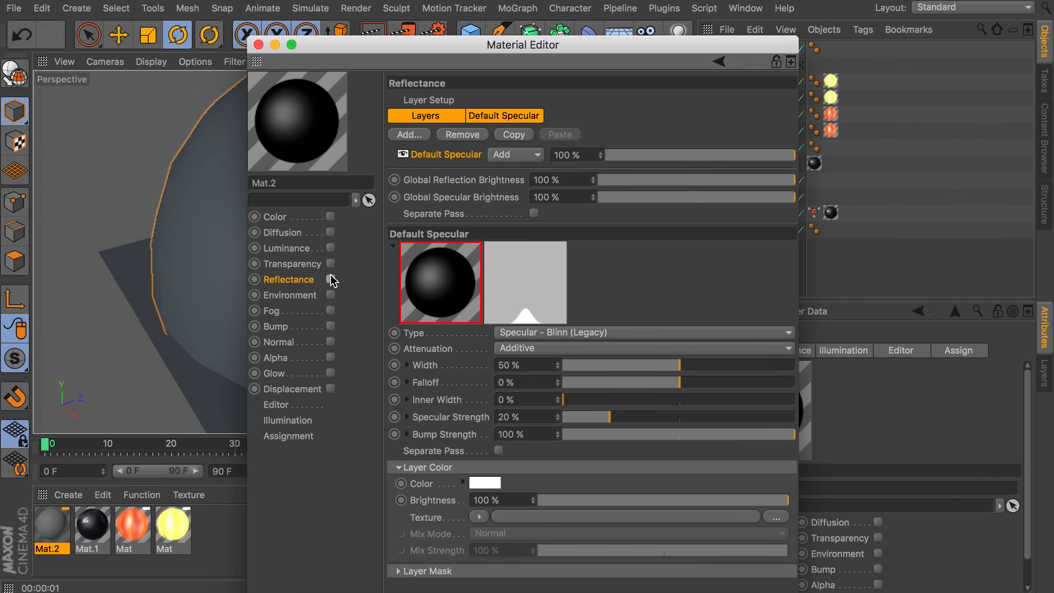
pyautogui.click(331, 249)
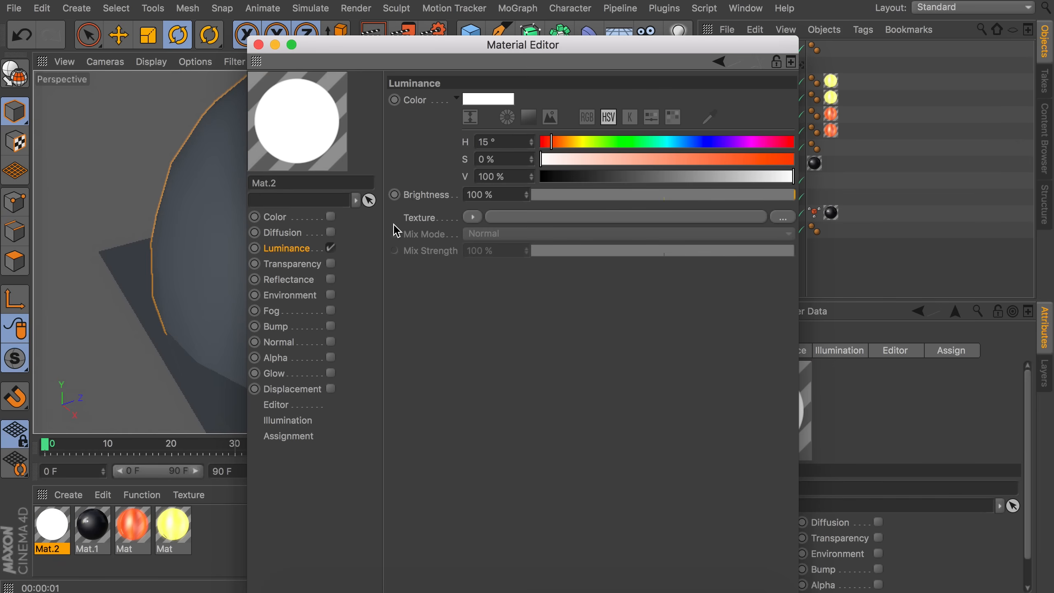
# Step: Set the sphere material's luminance brightness to 150% with a pale blue tint at hue 222°, and apply it to the Sphere
pyautogui.doubleClick(479, 196)
pyautogui.write('15')
pyautogui.click(697, 141)
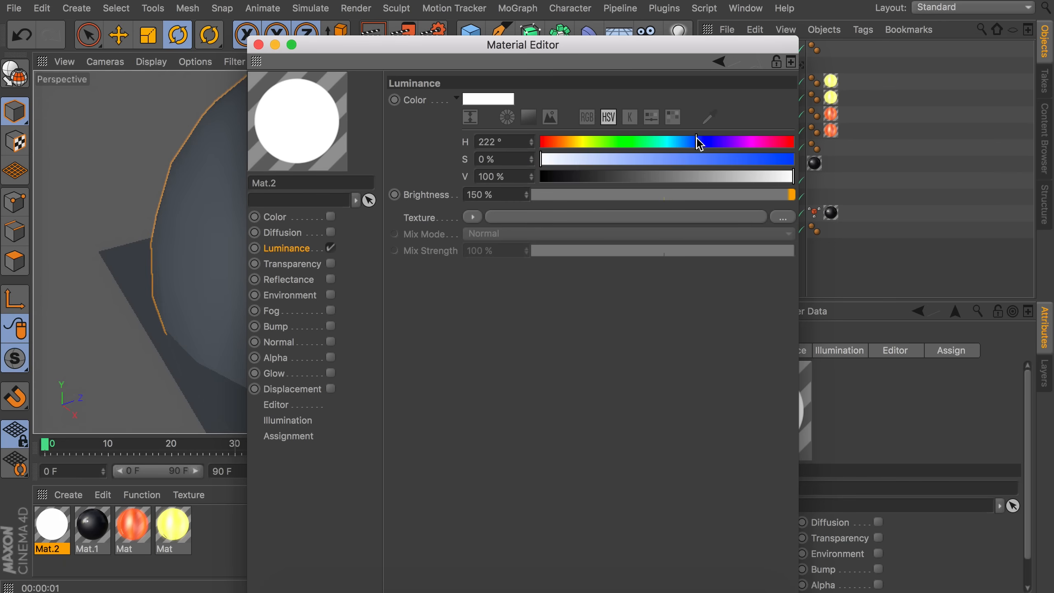
pyautogui.moveTo(562, 157); pyautogui.dragTo(558, 157)
pyautogui.moveTo(769, 175); pyautogui.dragTo(747, 175)
pyautogui.click(258, 45)
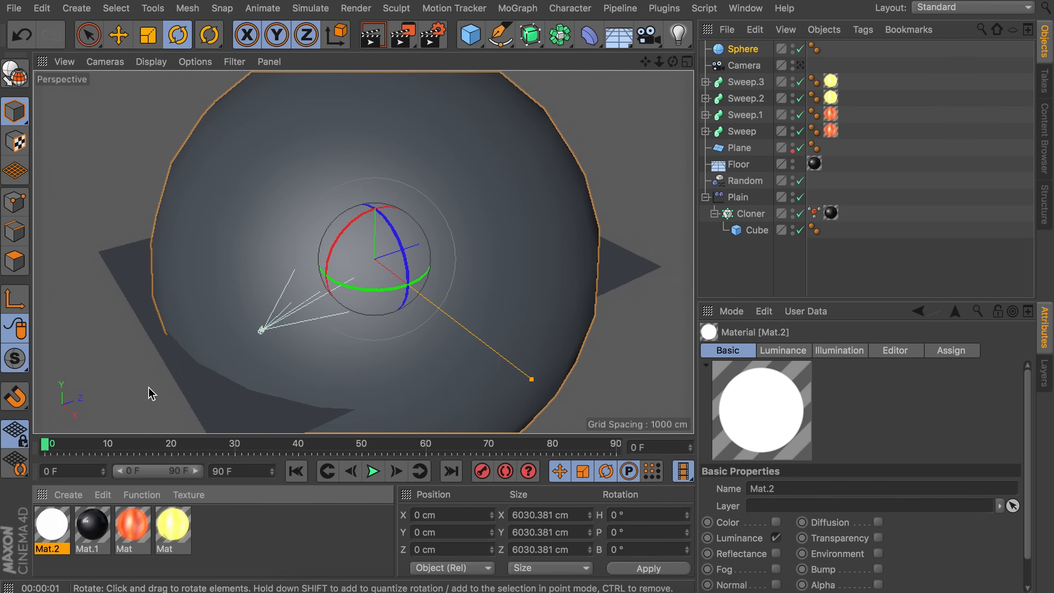
pyautogui.moveTo(51, 524); pyautogui.dragTo(317, 194)
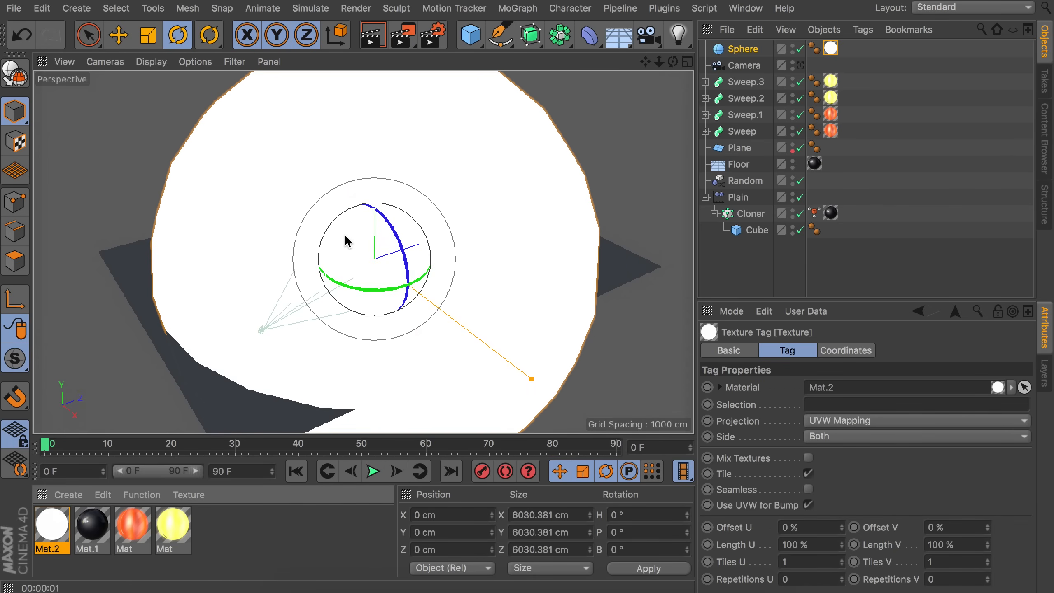
# Step: Move the Sphere outside the city to about X -1581 cm, Y 1695 cm and Z -7788 cm
pyautogui.press('e')
pyautogui.moveTo(344, 234); pyautogui.dragTo(228, 252)
pyautogui.keyDown('alt'); pyautogui.moveTo(365, 254); pyautogui.dragTo(185, 176); pyautogui.keyUp('alt')
pyautogui.scroll(5, 419, 250)
pyautogui.scroll(-5, 307, 213)
pyautogui.moveTo(59, 182); pyautogui.dragTo(109, 150)
pyautogui.keyDown('alt'); pyautogui.moveTo(255, 215); pyautogui.dragTo(430, 186); pyautogui.keyUp('alt')
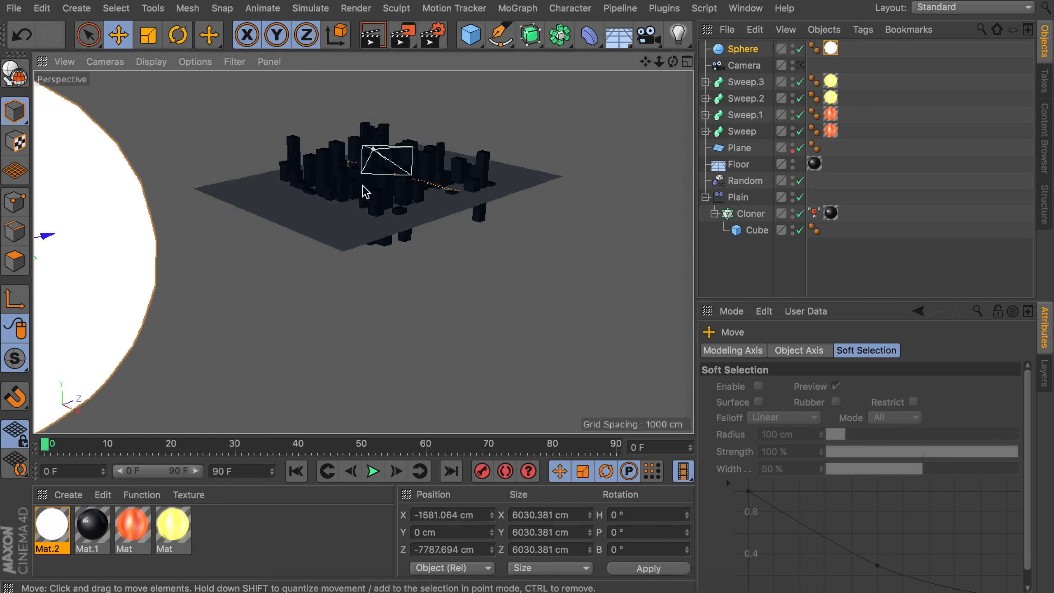
pyautogui.scroll(-5, 430, 186)
pyautogui.moveTo(123, 253); pyautogui.dragTo(112, 196)
# Step: Add a Plane, scale it to about 5771 cm square and raise it about 1300 cm above the city
pyautogui.scroll(5, 382, 253)
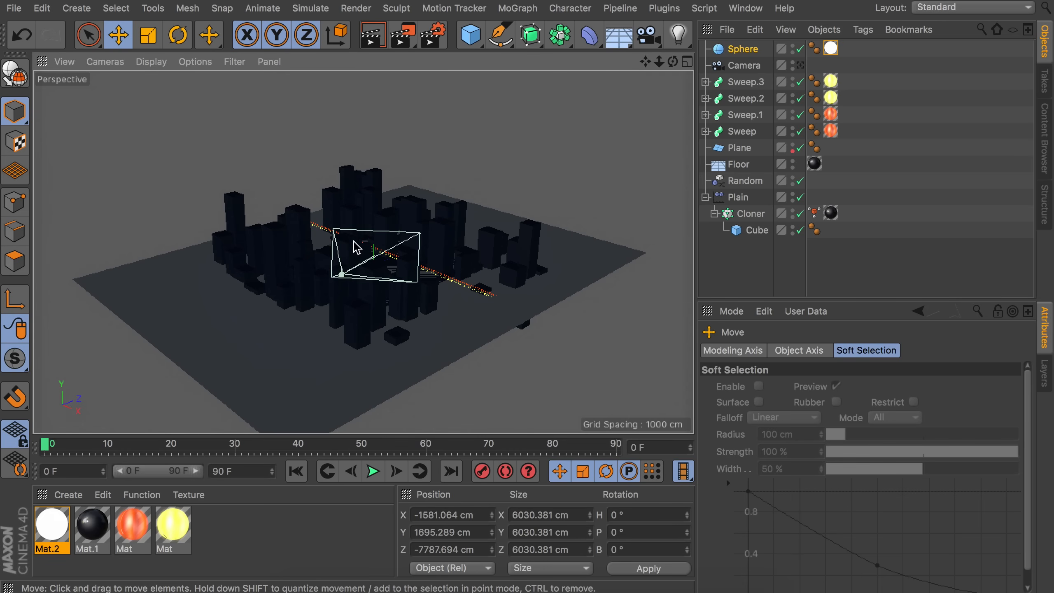
pyautogui.scroll(4, 427, 183)
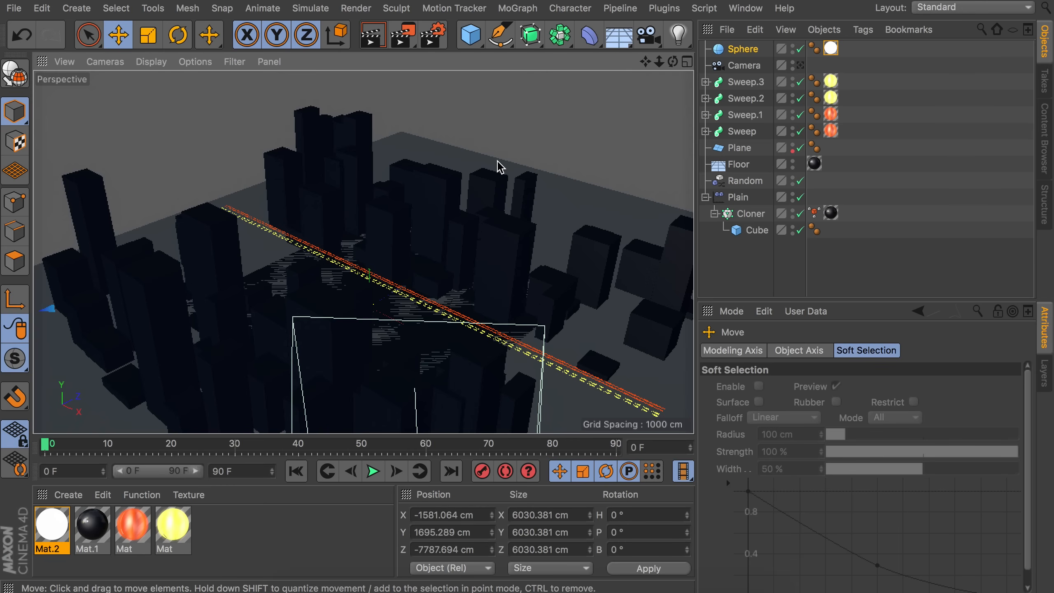
pyautogui.moveTo(469, 37); pyautogui.dragTo(618, 85)
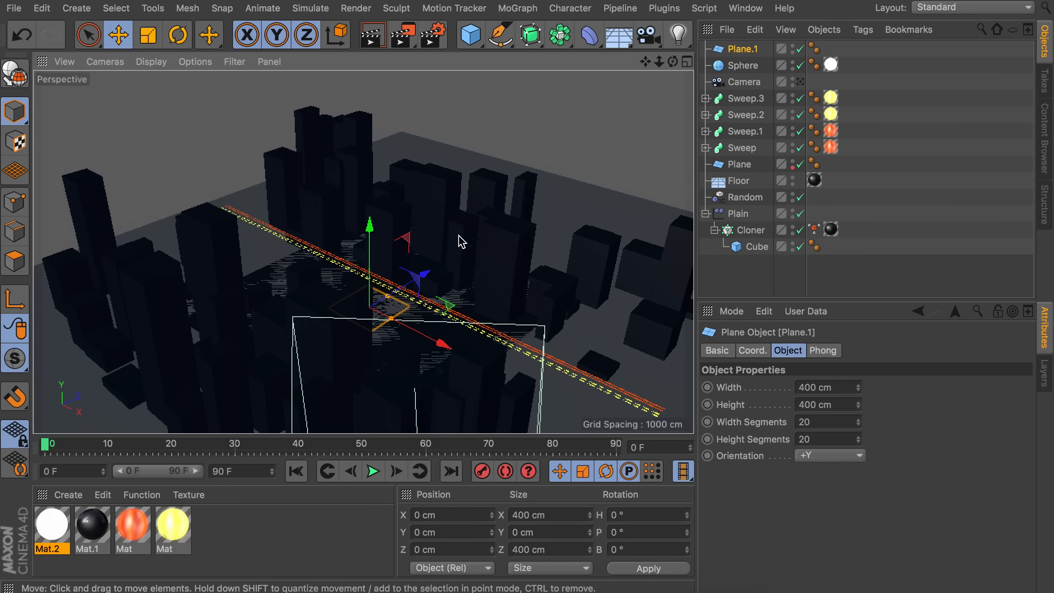
pyautogui.press('t')
pyautogui.moveTo(428, 298); pyautogui.dragTo(984, 284)
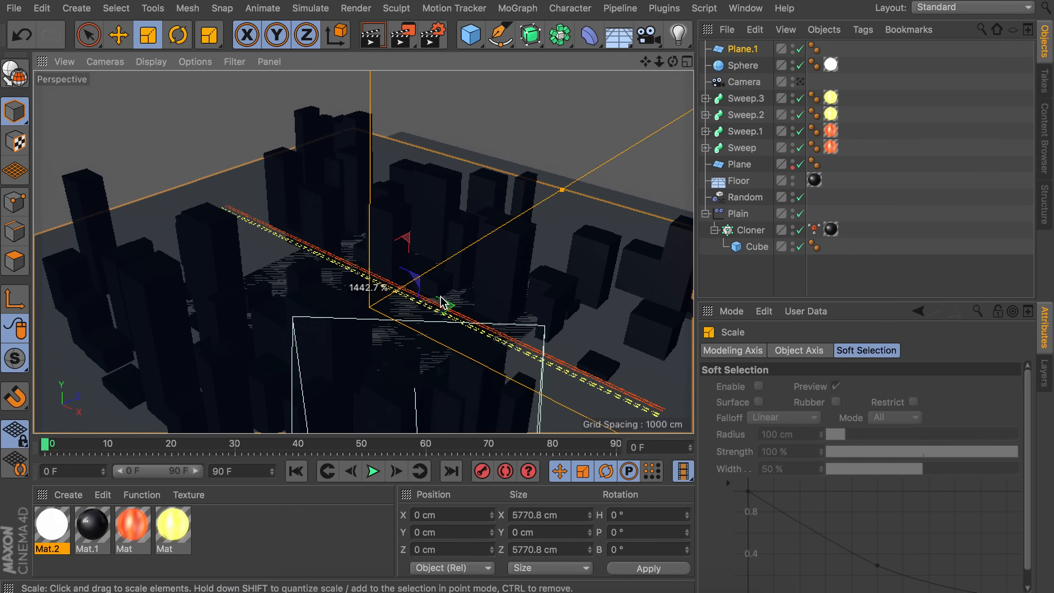
pyautogui.press('e')
pyautogui.scroll(-5, 424, 276)
pyautogui.moveTo(397, 244); pyautogui.dragTo(379, 122)
# Step: Set the new plane's segments to 50 and make it an editable polygon object
pyautogui.click(745, 52)
pyautogui.click(821, 422)
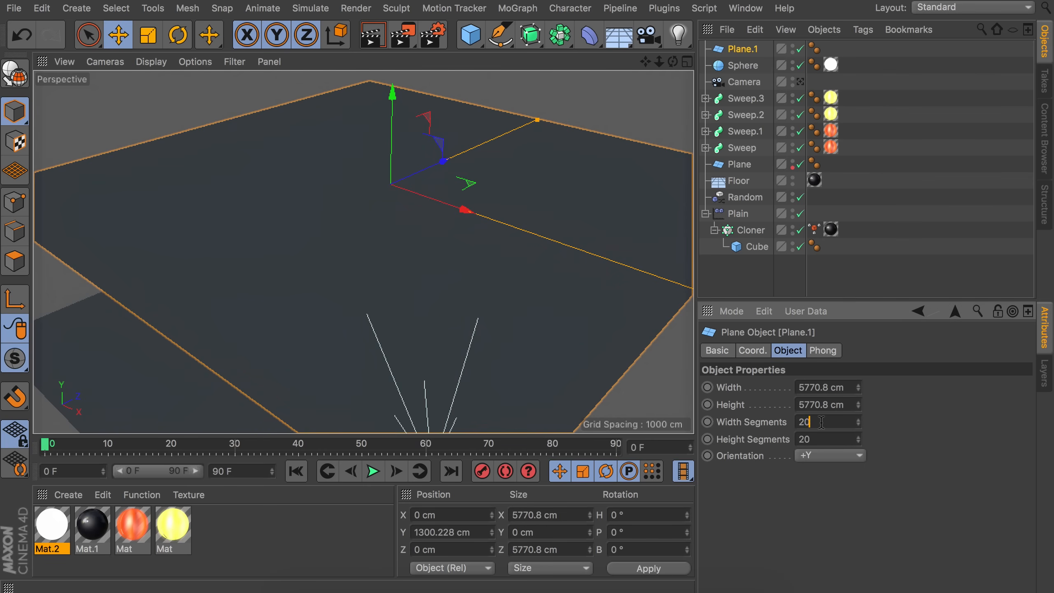
pyautogui.write('50')
pyautogui.press('Tab')
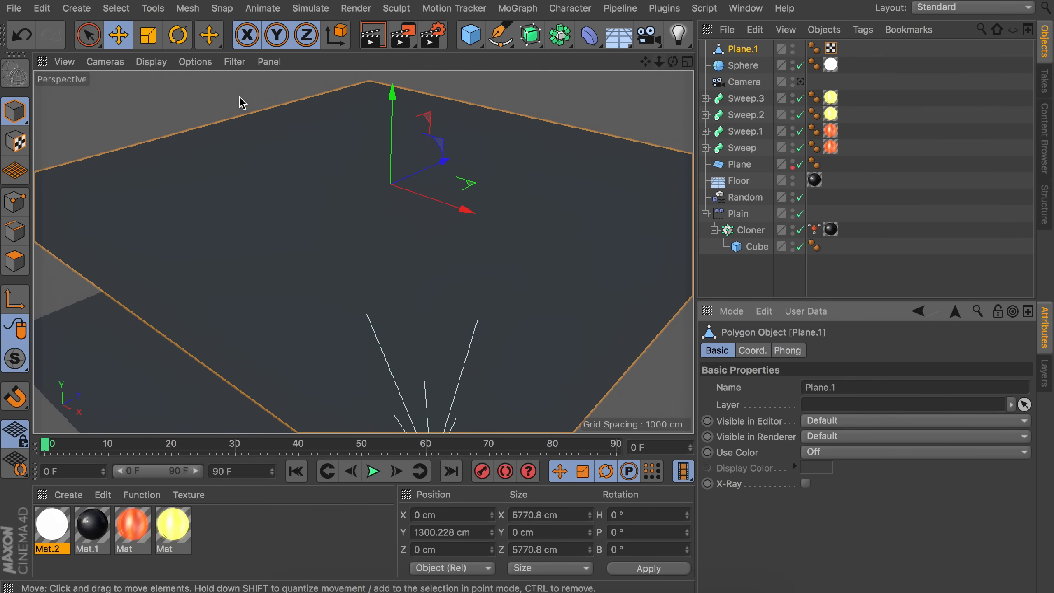
# Step: Display the viewport in Gouraud Shading (Lines) and switch to polygon mode for the raised plane
pyautogui.click(150, 63)
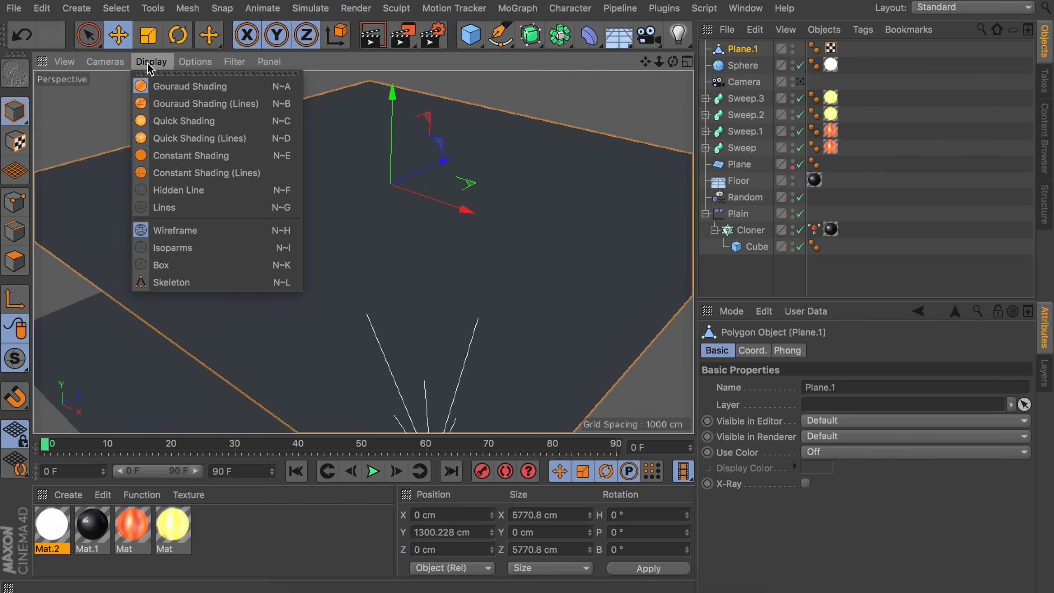
pyautogui.click(170, 106)
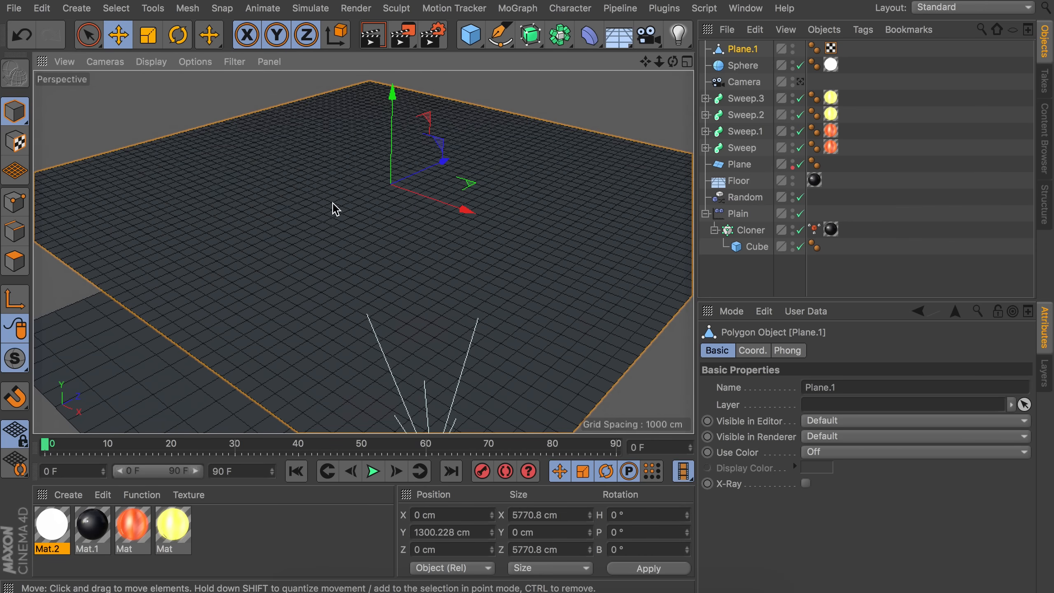
pyautogui.scroll(-5, 332, 203)
pyautogui.click(16, 261)
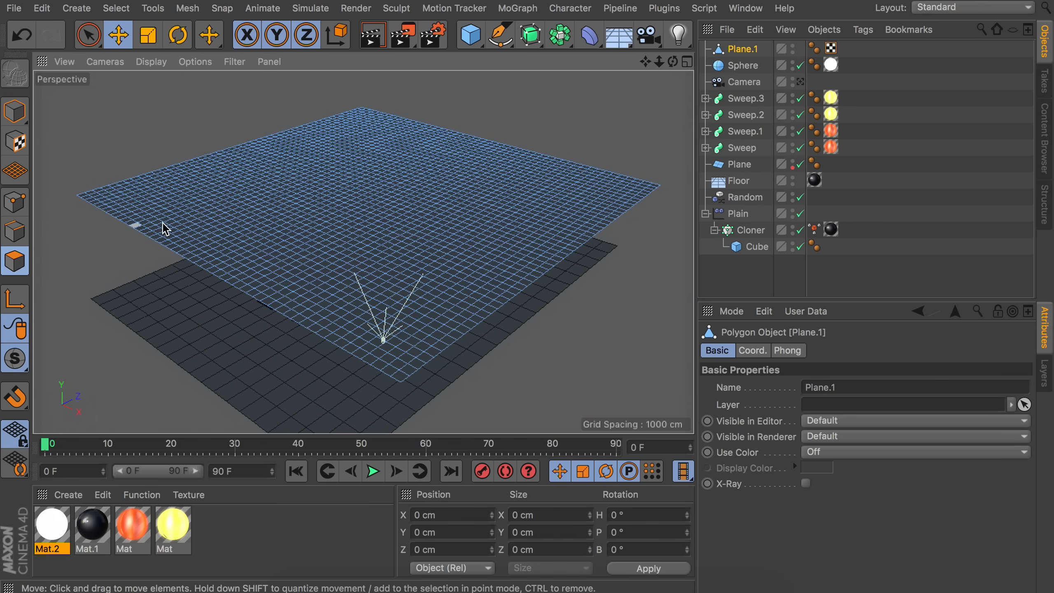
pyautogui.keyDown('alt'); pyautogui.moveTo(277, 144); pyautogui.dragTo(291, 171); pyautogui.keyUp('alt')
pyautogui.scroll(-5, 353, 170)
pyautogui.keyDown('alt'); pyautogui.moveTo(356, 178); pyautogui.dragTo(323, 209); pyautogui.keyUp('alt')
pyautogui.moveTo(251, 183); pyautogui.dragTo(252, 281)
pyautogui.click(341, 297)
pyautogui.press('super+z')
# Step: Using Live Selection in the Top view, paint irregular criss-crossing strips of polygons across the raised plane and delete them
pyautogui.click(89, 36)
pyautogui.moveTo(283, 121)
pyautogui.mouseDown()
pyautogui.moveTo(350, 170)
pyautogui.moveTo(344, 206)
pyautogui.mouseUp()
pyautogui.scroll(5, 383, 171)
pyautogui.press('super+z')
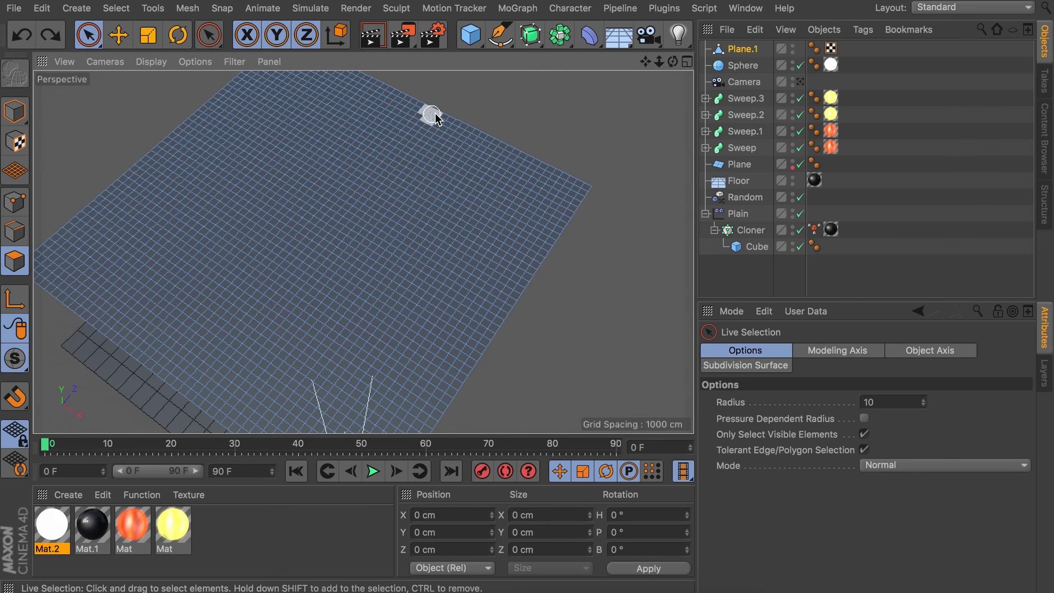
pyautogui.press('F5')
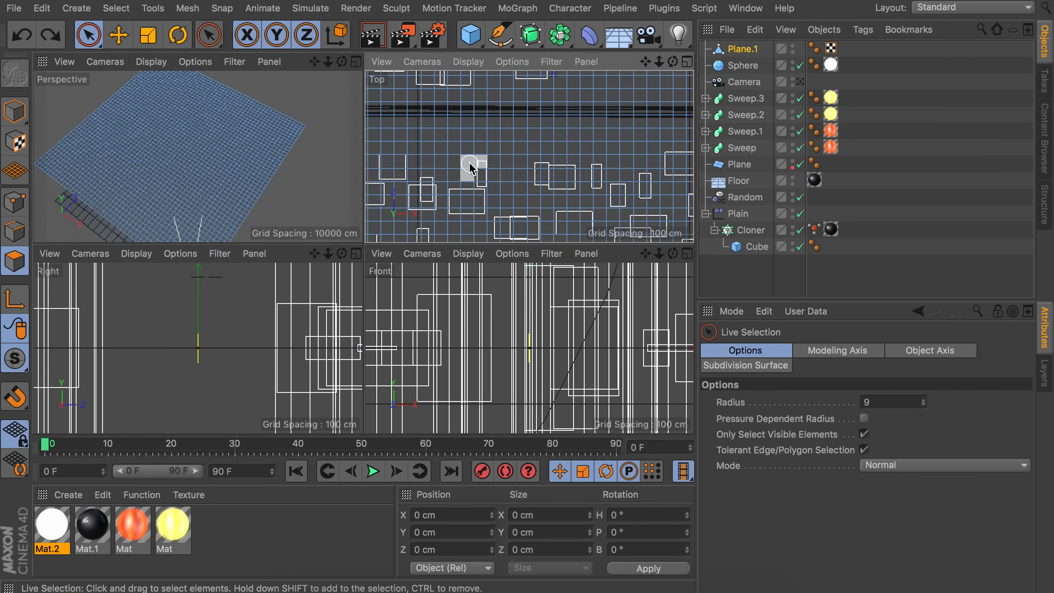
pyautogui.middleClick(471, 168)
pyautogui.scroll(-12, 423, 174)
pyautogui.scroll(6, 433, 179)
pyautogui.moveTo(441, 179); pyautogui.dragTo(525, 179, button='middle')
pyautogui.keyDown('alt'); pyautogui.moveTo(303, 173); pyautogui.dragTo(289, 220, button='middle'); pyautogui.keyUp('alt')
pyautogui.scroll(-2, 242, 174)
pyautogui.moveTo(199, 120)
pyautogui.mouseDown()
pyautogui.moveTo(400, 196)
pyautogui.moveTo(430, 305)
pyautogui.moveTo(73, 227)
pyautogui.mouseUp()
pyautogui.press('BackSpace')
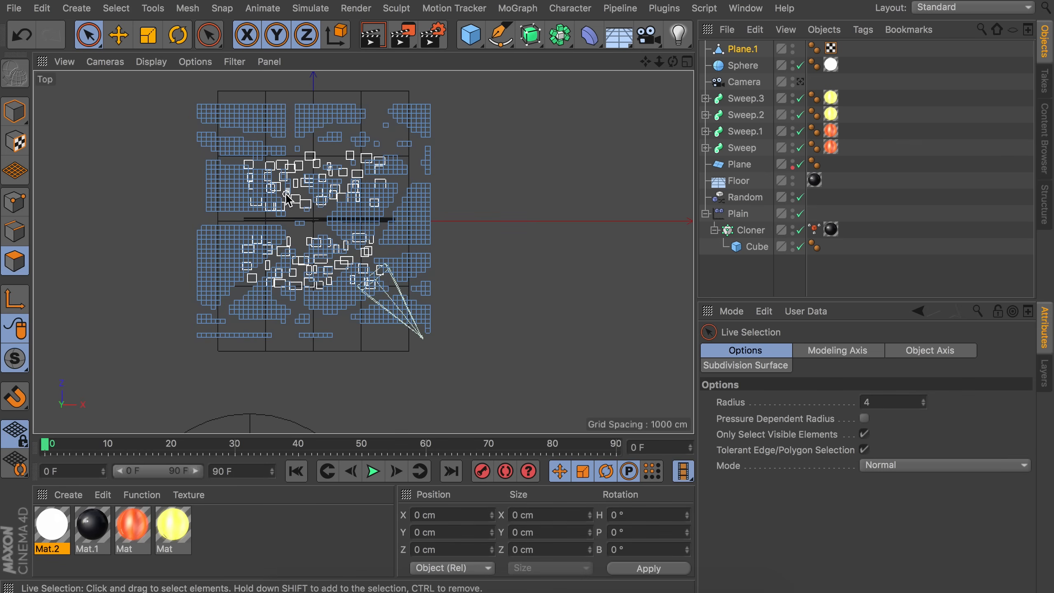
# Step: Back in the Perspective view, add a Subdivision Surface as the parent of the cut-up plane
pyautogui.middleClick(292, 174)
pyautogui.middleClick(203, 139)
pyautogui.scroll(8, 324, 232)
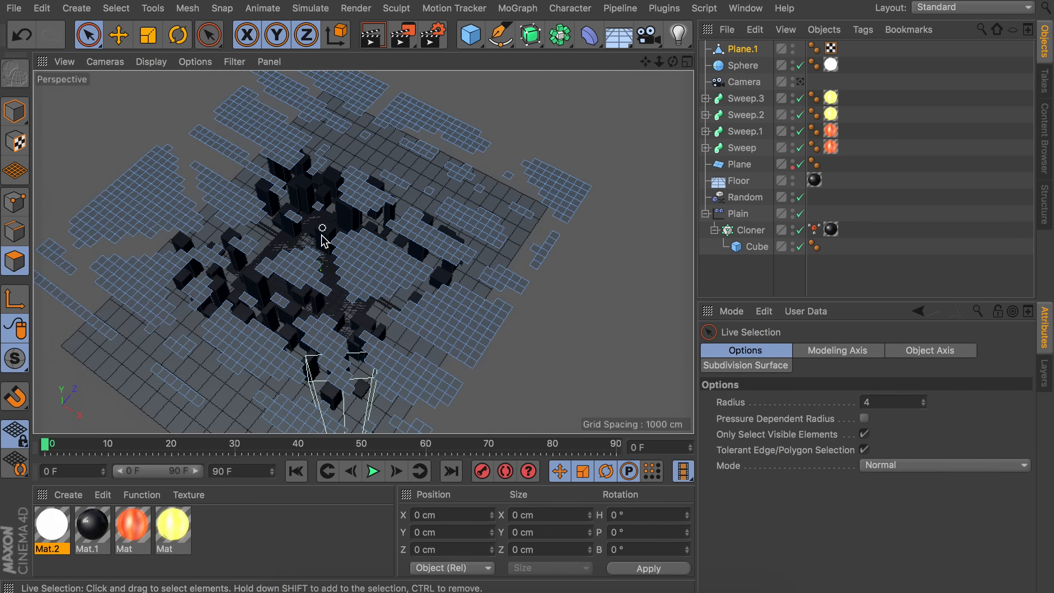
pyautogui.keyDown('alt'); pyautogui.moveTo(324, 233); pyautogui.dragTo(321, 163); pyautogui.keyUp('alt')
pyautogui.scroll(6, 373, 363)
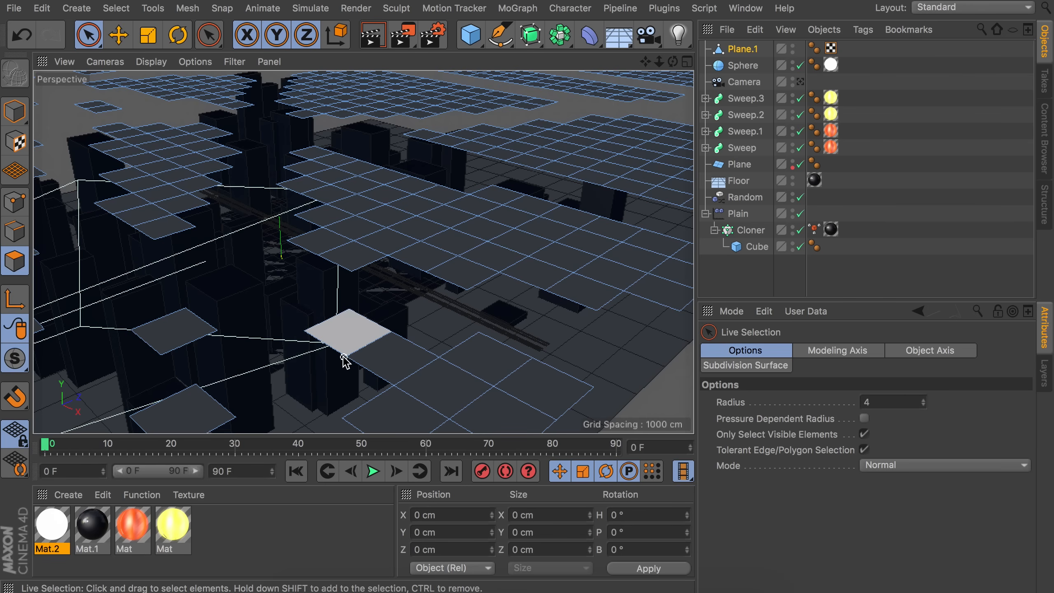
pyautogui.scroll(-10, 342, 266)
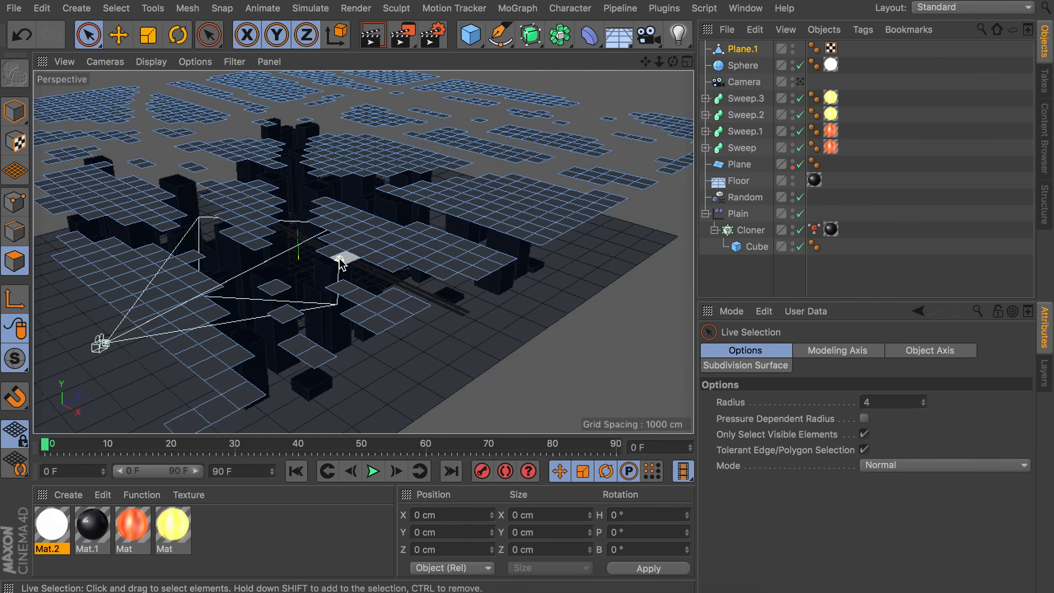
pyautogui.keyDown('alt'); pyautogui.click(531, 37); pyautogui.keyUp('alt')
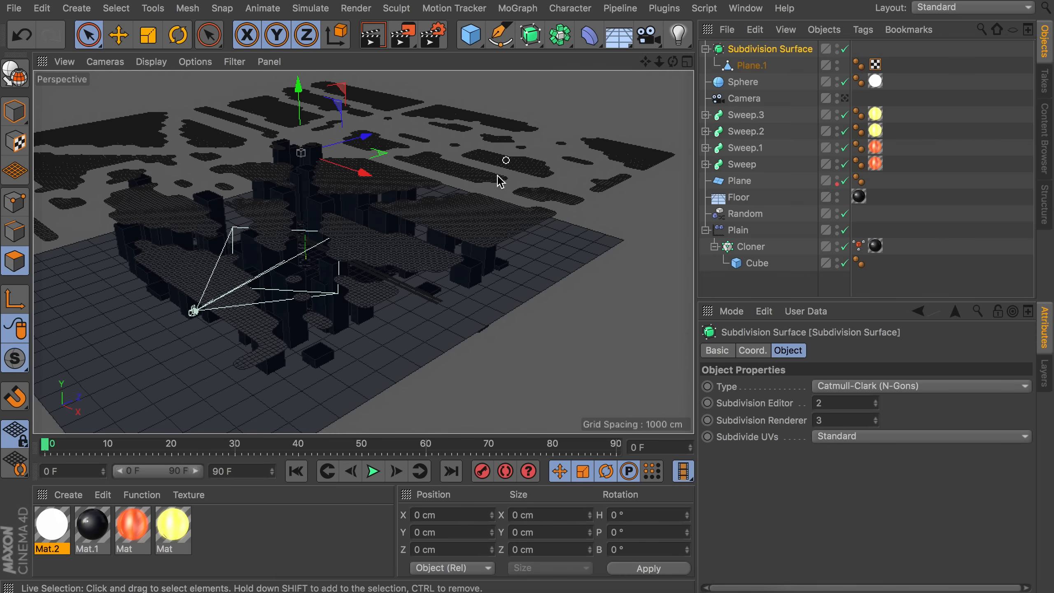
# Step: Create another new material with Color and Reflectance disabled and Luminance enabled
pyautogui.doubleClick(224, 546)
pyautogui.doubleClick(52, 525)
pyautogui.click(331, 216)
pyautogui.click(330, 279)
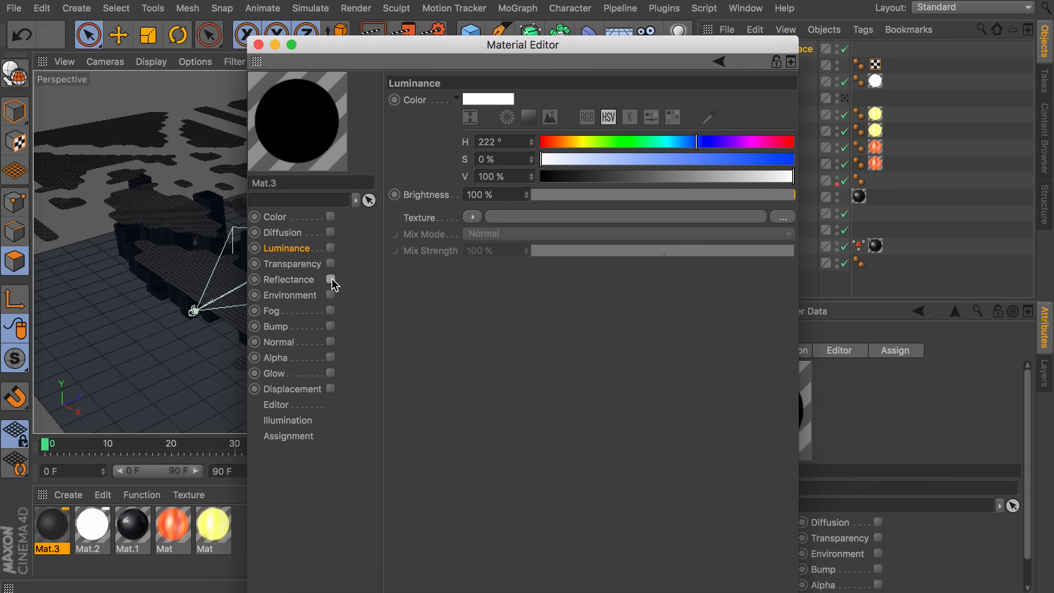
pyautogui.click(330, 247)
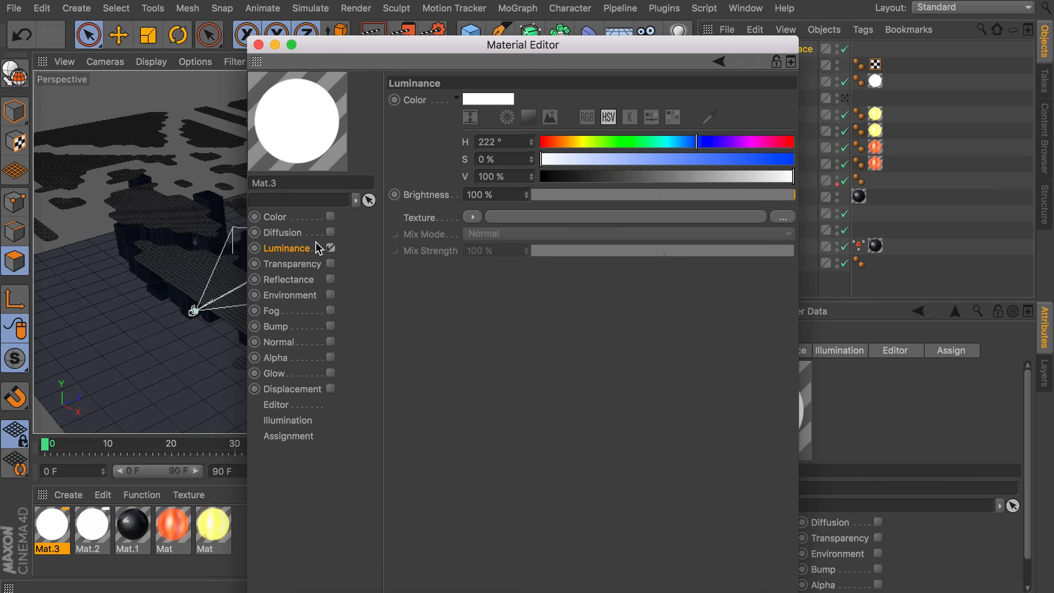
# Step: Set its luminance brightness to 150% with a light blue tint at hue 213°, and apply it to the subdivided plane
pyautogui.doubleClick(497, 195)
pyautogui.write('15')
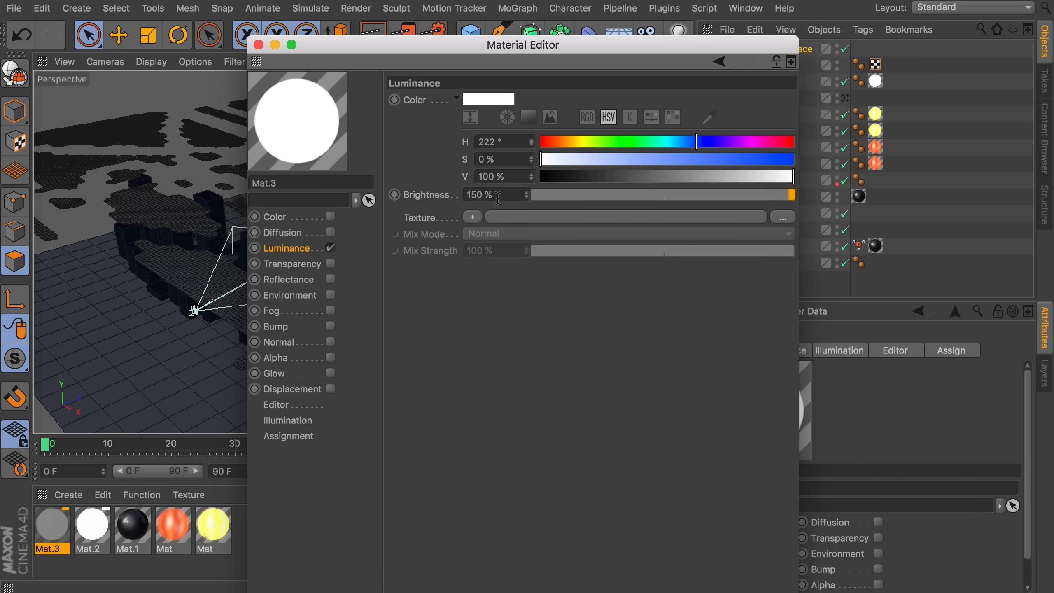
pyautogui.moveTo(662, 139); pyautogui.dragTo(690, 139)
pyautogui.moveTo(571, 163); pyautogui.dragTo(628, 160)
pyautogui.click(532, 179)
pyautogui.click(258, 45)
pyautogui.moveTo(51, 526); pyautogui.dragTo(464, 222)
# Step: Switch the viewport display back to plain Gouraud Shading
pyautogui.click(151, 61)
pyautogui.click(161, 86)
pyautogui.scroll(-5, 354, 232)
pyautogui.moveTo(355, 216)
pyautogui.keyDown('alt'); pyautogui.mouseDown()
pyautogui.moveTo(405, 270)
pyautogui.moveTo(313, 109)
pyautogui.moveTo(315, 125)
pyautogui.moveTo(328, 99)
pyautogui.moveTo(358, 242)
pyautogui.mouseUp(); pyautogui.keyUp('alt')
pyautogui.scroll(-5, 355, 237)
pyautogui.keyDown('alt'); pyautogui.moveTo(308, 152); pyautogui.dragTo(332, 322, button='middle'); pyautogui.keyUp('alt')
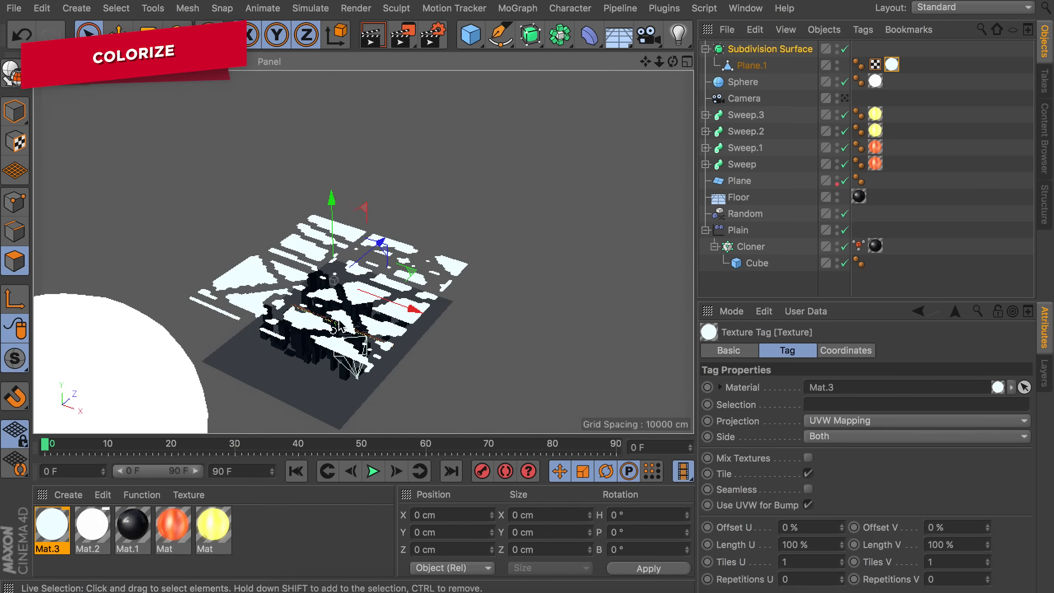
# Step: Move the luminous Subdivision Surface panel sideways and back so it hangs beyond the city
pyautogui.moveTo(405, 310); pyautogui.dragTo(276, 266)
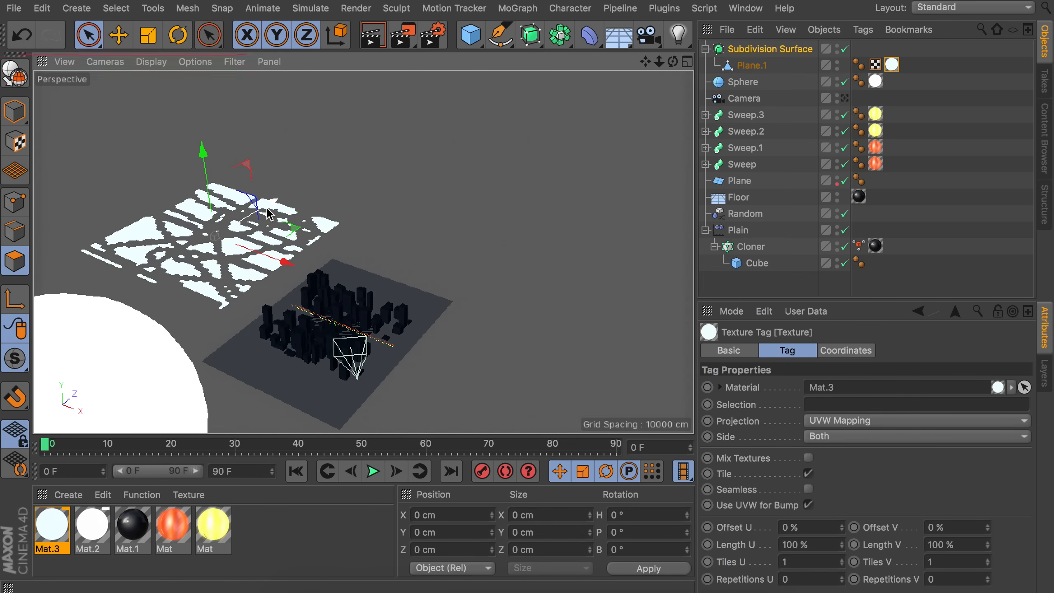
pyautogui.moveTo(256, 201); pyautogui.dragTo(288, 175)
pyautogui.keyDown('alt'); pyautogui.moveTo(297, 177); pyautogui.dragTo(317, 209); pyautogui.keyUp('alt')
pyautogui.moveTo(347, 161); pyautogui.dragTo(355, 178)
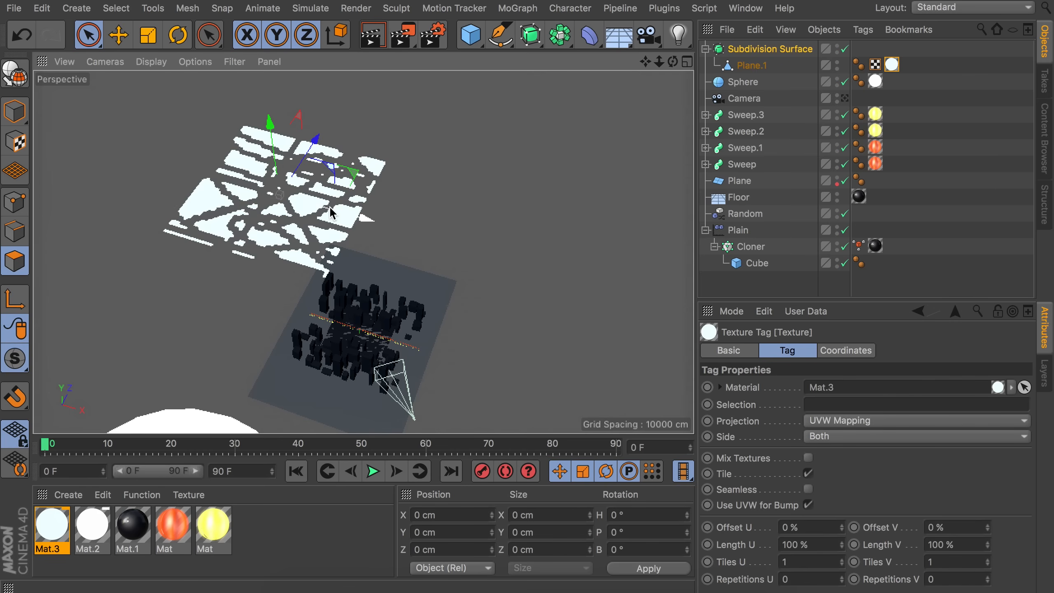
# Step: Duplicate the luminous panel three times and arrange the copies with the original in a two-by-two canopy
pyautogui.scroll(-2, 319, 171)
pyautogui.keyDown('alt'); pyautogui.moveTo(319, 171); pyautogui.dragTo(319, 230, button='middle'); pyautogui.keyUp('alt')
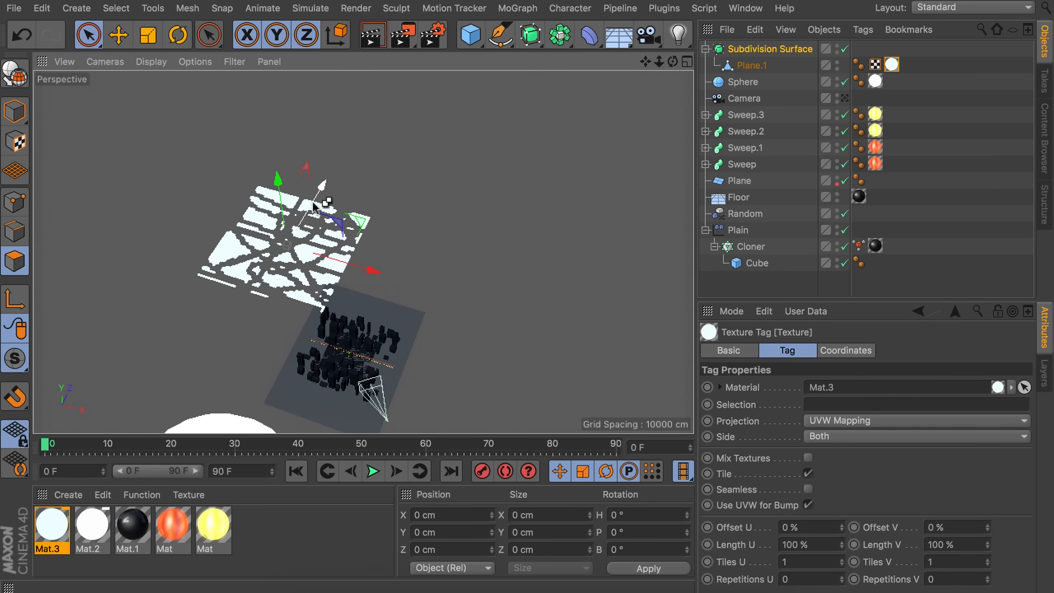
pyautogui.keyDown('ctrl'); pyautogui.moveTo(315, 197); pyautogui.dragTo(351, 120); pyautogui.keyUp('ctrl')
pyautogui.keyDown('ctrl'); pyautogui.moveTo(409, 187); pyautogui.dragTo(301, 165); pyautogui.keyUp('ctrl')
pyautogui.keyDown('ctrl'); pyautogui.moveTo(274, 89); pyautogui.dragTo(236, 168); pyautogui.keyUp('ctrl')
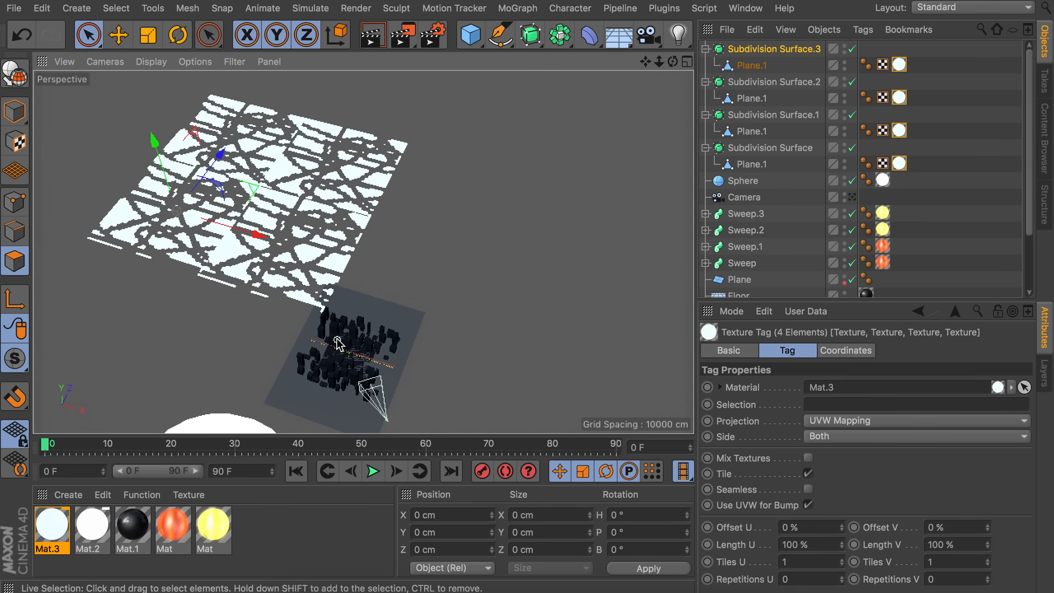
# Step: Duplicate the original luminous panel toward the canopy's near side and rotate the copy so it tilts against the others
pyautogui.click(759, 147)
pyautogui.keyDown('ctrl'); pyautogui.moveTo(304, 227); pyautogui.dragTo(281, 274); pyautogui.keyUp('ctrl')
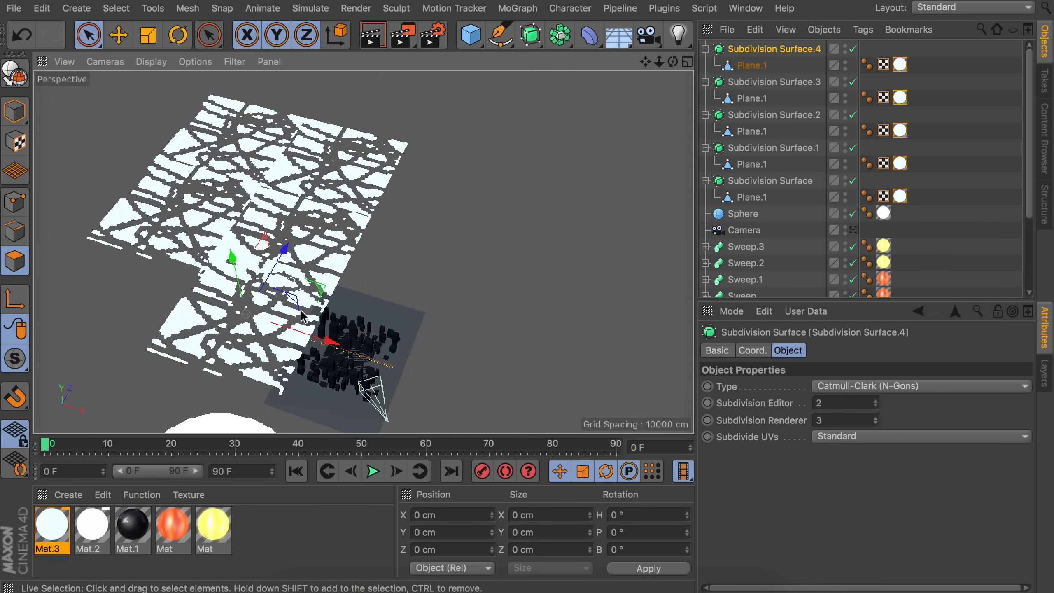
pyautogui.scroll(5, 294, 339)
pyautogui.scroll(-5, 289, 277)
pyautogui.press('r')
pyautogui.moveTo(261, 274); pyautogui.dragTo(235, 232)
pyautogui.press('e')
# Step: Look through the scene Camera and render the city in the viewport
pyautogui.keyDown('alt'); pyautogui.moveTo(351, 332); pyautogui.dragTo(321, 265, button='middle'); pyautogui.keyUp('alt')
pyautogui.keyDown('alt'); pyautogui.moveTo(276, 245); pyautogui.dragTo(270, 245); pyautogui.keyUp('alt')
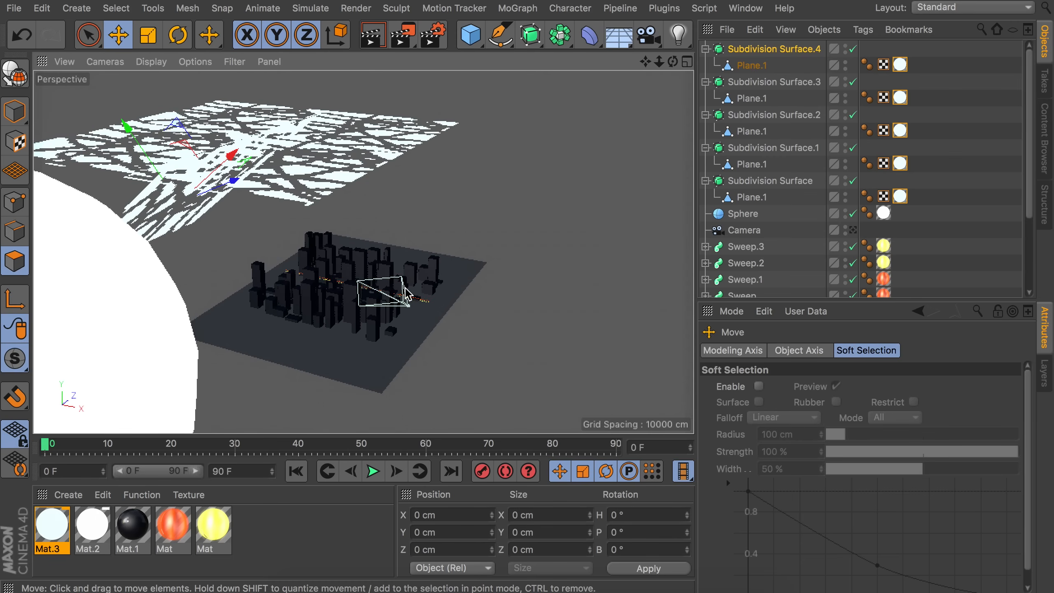
pyautogui.scroll(5, 324, 289)
pyautogui.click(854, 229)
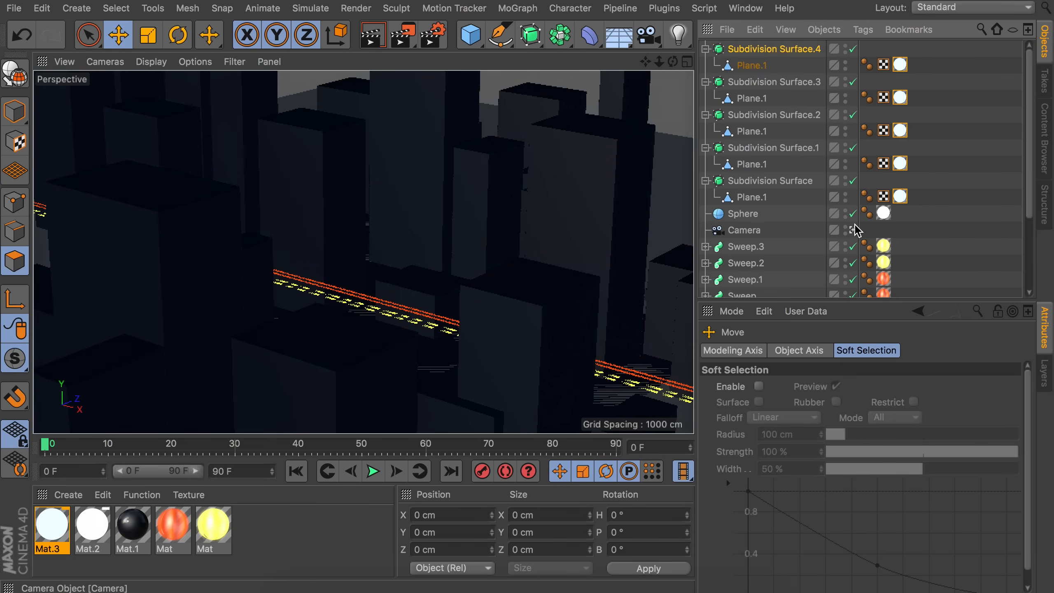
pyautogui.hotkey('ctrl', 'r')
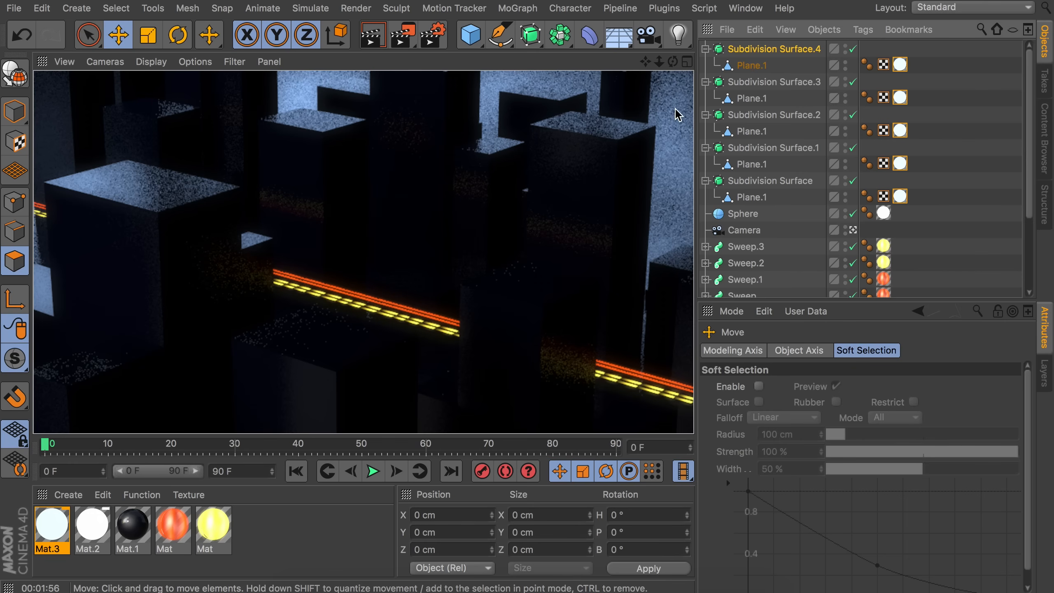
# Step: Reframe the camera closer to the buildings around the dashed light trails
pyautogui.moveTo(505, 116)
pyautogui.keyDown('alt'); pyautogui.mouseDown()
pyautogui.moveTo(501, 129)
pyautogui.moveTo(502, 116)
pyautogui.mouseUp(); pyautogui.keyUp('alt')
pyautogui.keyDown('alt'); pyautogui.moveTo(362, 252); pyautogui.dragTo(417, 153, button='middle'); pyautogui.keyUp('alt')
pyautogui.keyDown('alt'); pyautogui.moveTo(423, 207); pyautogui.dragTo(449, 131, button='right'); pyautogui.keyUp('alt')
pyautogui.moveTo(404, 253)
pyautogui.keyDown('alt'); pyautogui.mouseDown()
pyautogui.moveTo(412, 230)
pyautogui.moveTo(411, 287)
pyautogui.moveTo(407, 266)
pyautogui.mouseUp(); pyautogui.keyUp('alt')
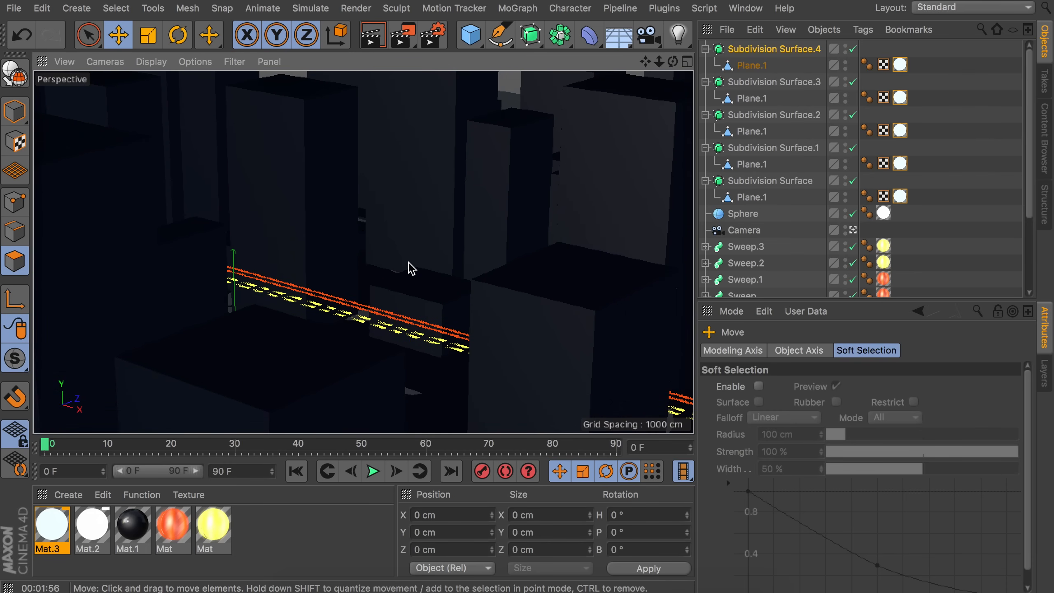
# Step: Add a Sky object, create a new material with a black colour and apply it to the Sky
pyautogui.moveTo(619, 35); pyautogui.dragTo(688, 85)
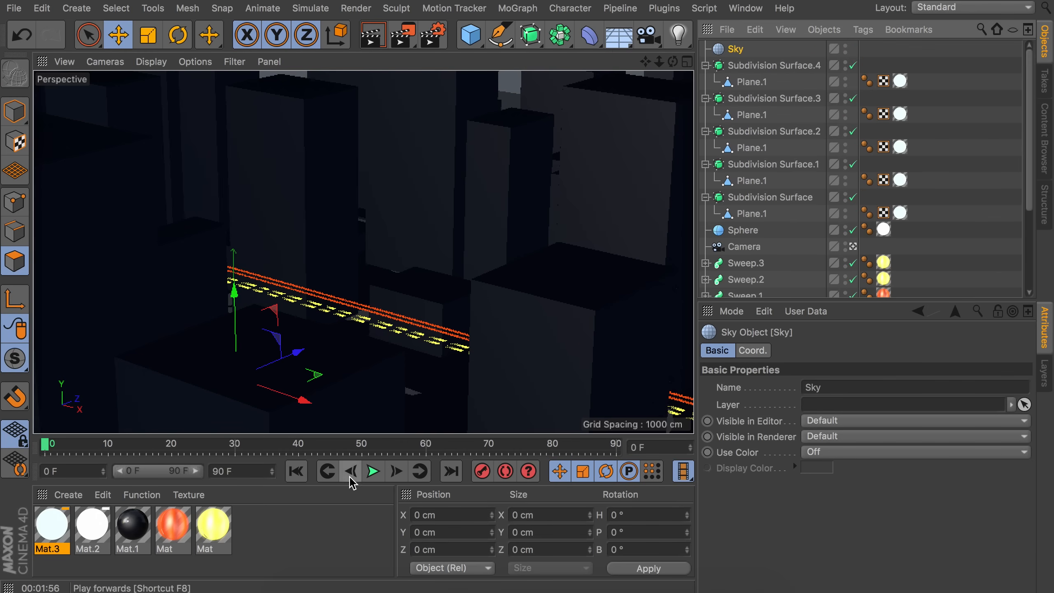
pyautogui.doubleClick(318, 522)
pyautogui.doubleClick(62, 524)
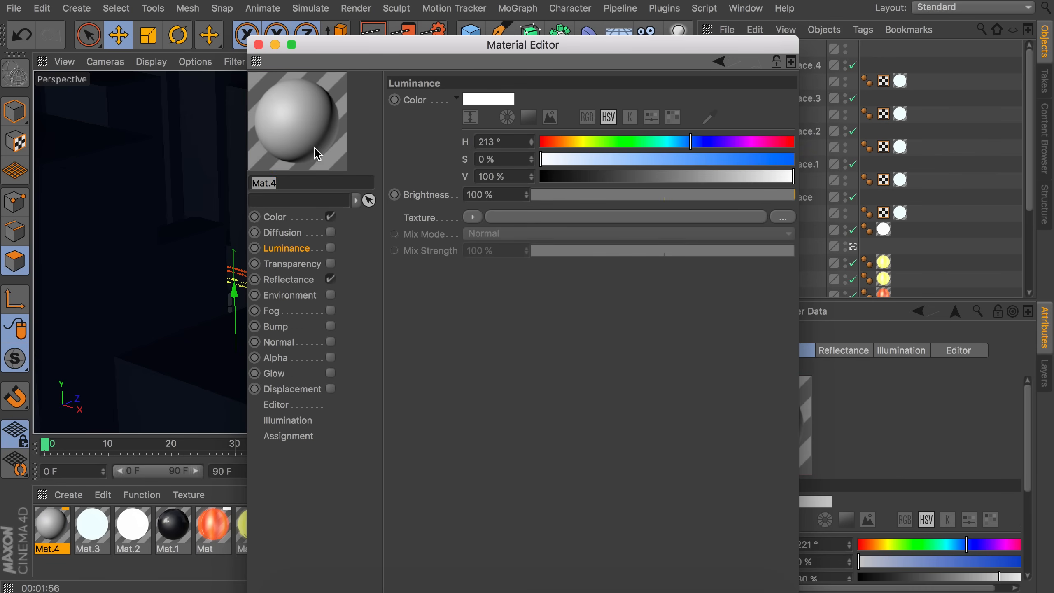
pyautogui.click(320, 216)
pyautogui.click(984, 16)
pyautogui.moveTo(605, 177); pyautogui.dragTo(542, 177)
pyautogui.click(258, 44)
pyautogui.moveTo(66, 538); pyautogui.dragTo(737, 48)
pyautogui.click(925, 88)
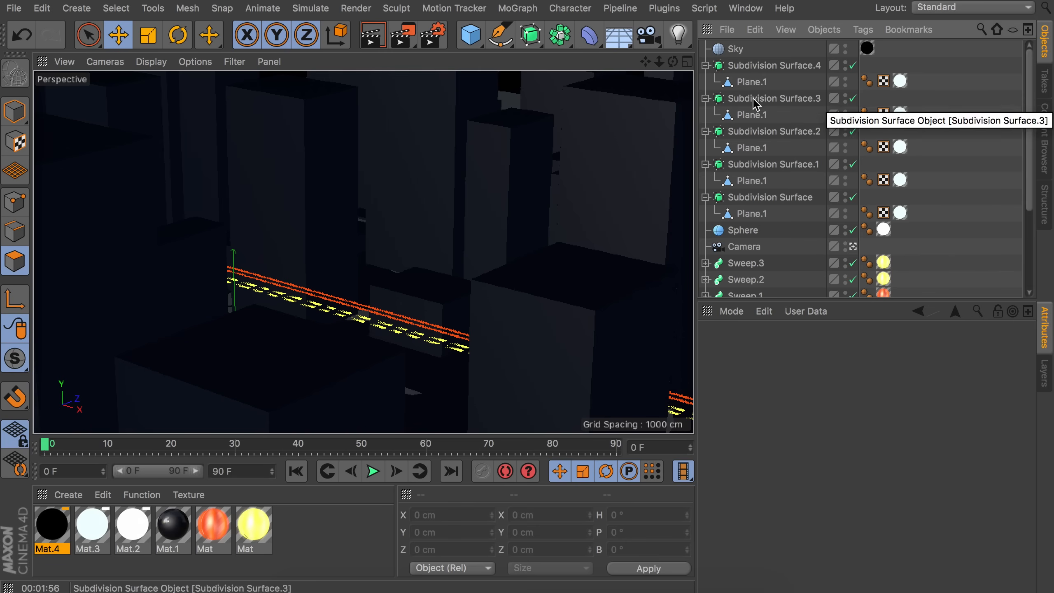
# Step: Add an infinite light to the scene and set its intensity to 8%
pyautogui.moveTo(682, 37); pyautogui.dragTo(836, 112)
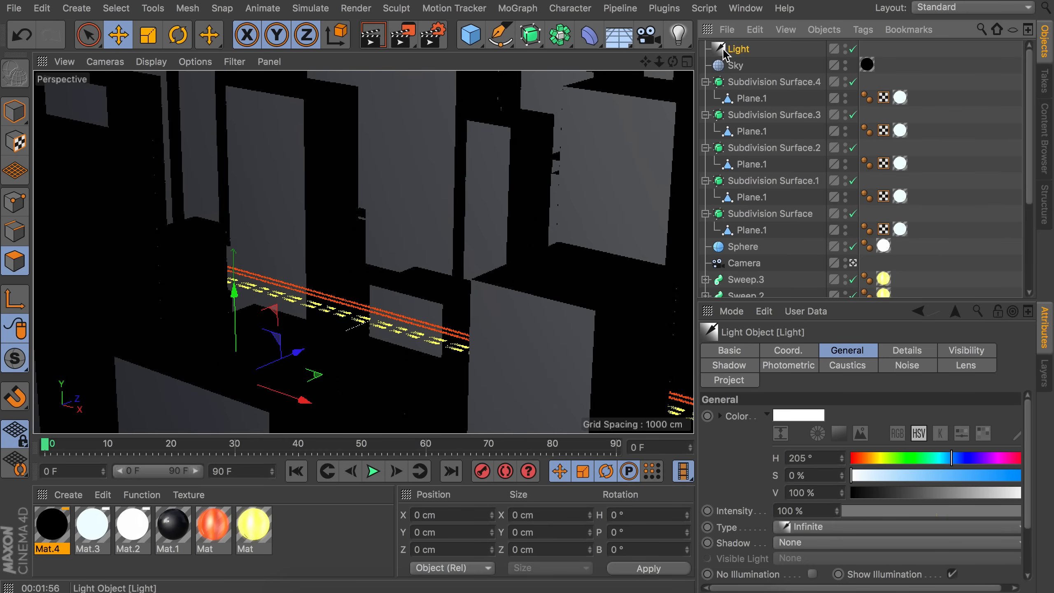
pyautogui.doubleClick(812, 512)
pyautogui.write('8')
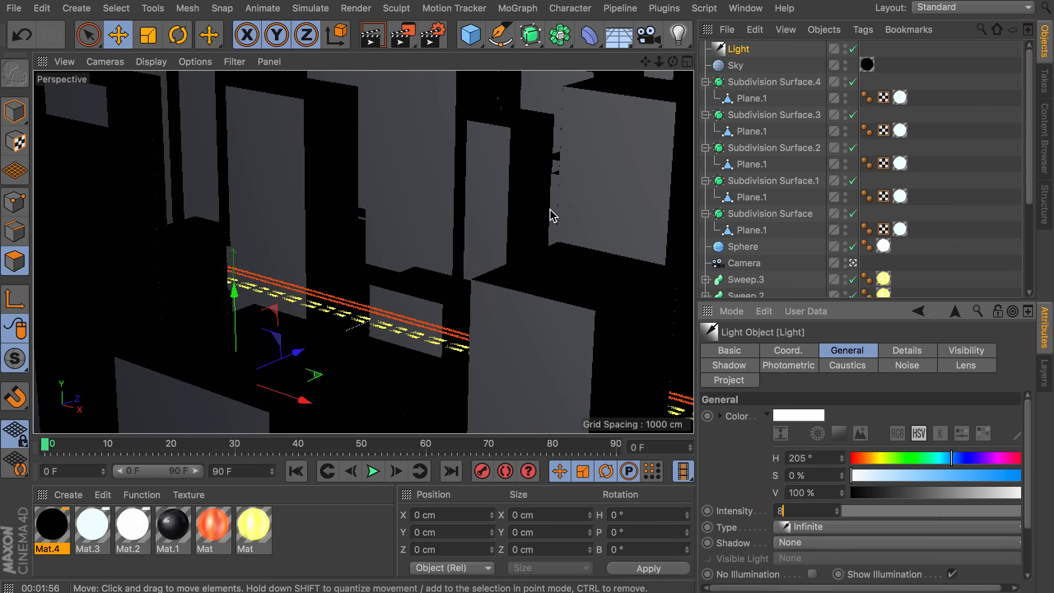
pyautogui.press('Return')
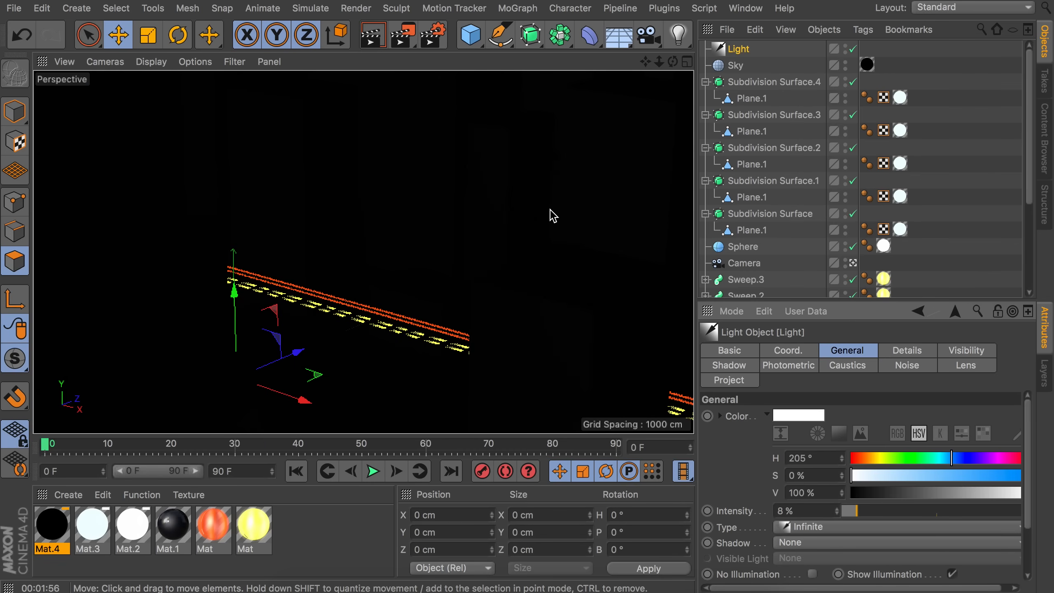
# Step: Hide the light in the editor and set its colour to 8% saturation and 82% value
pyautogui.click(846, 49)
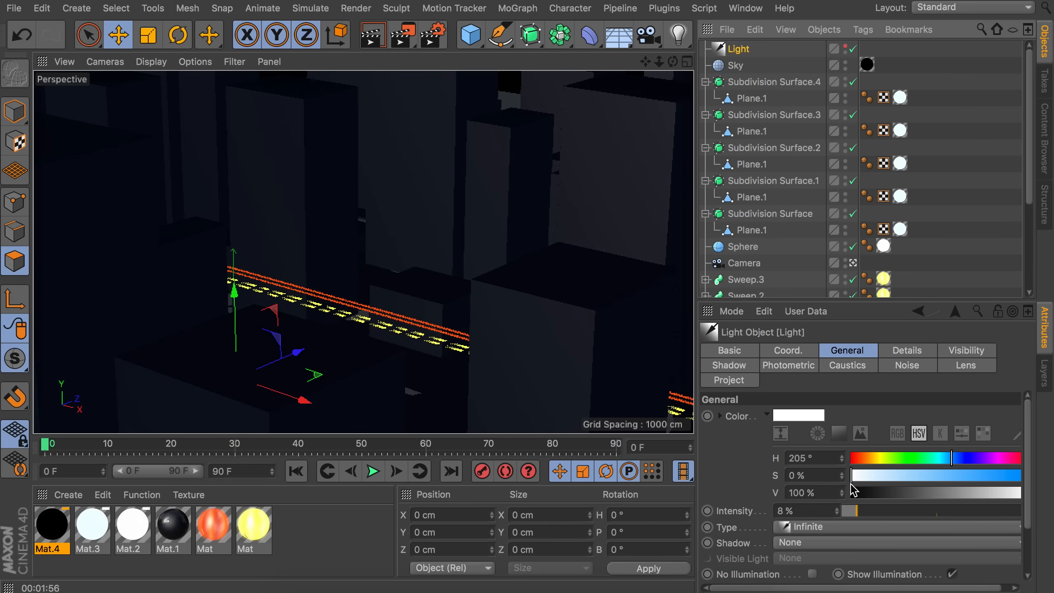
pyautogui.moveTo(851, 476); pyautogui.dragTo(864, 476)
pyautogui.moveTo(1012, 493); pyautogui.dragTo(994, 492)
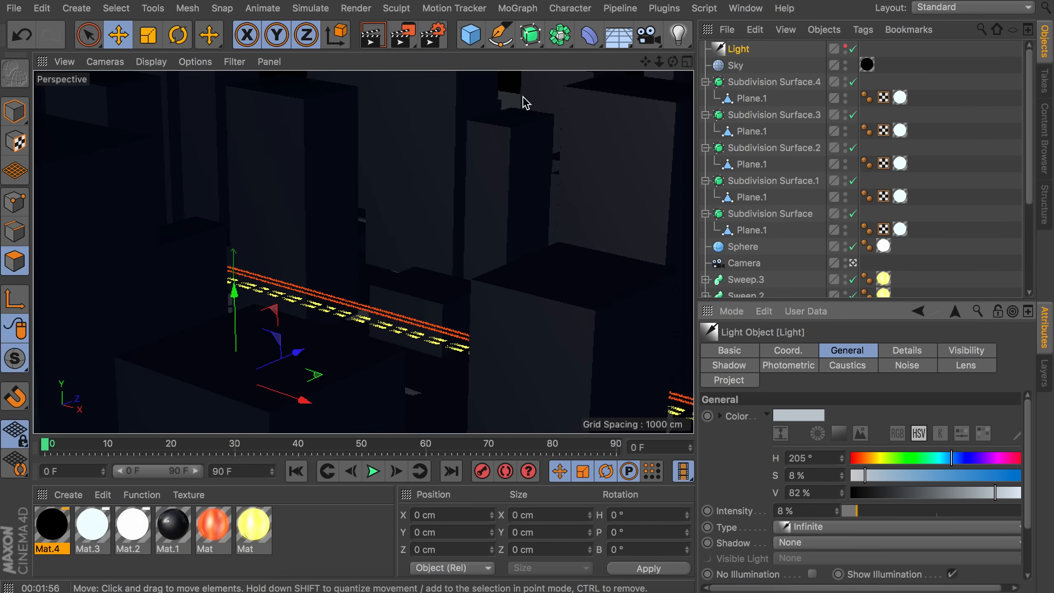
# Step: Switch the render settings to the Physical renderer and enable Depth Of Field
pyautogui.click(431, 37)
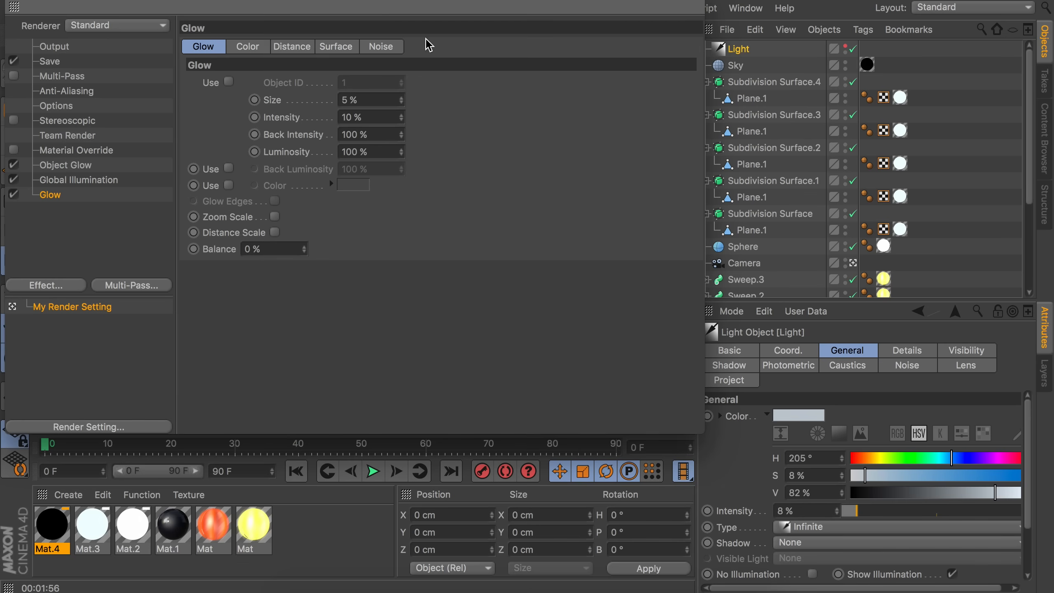
pyautogui.click(120, 28)
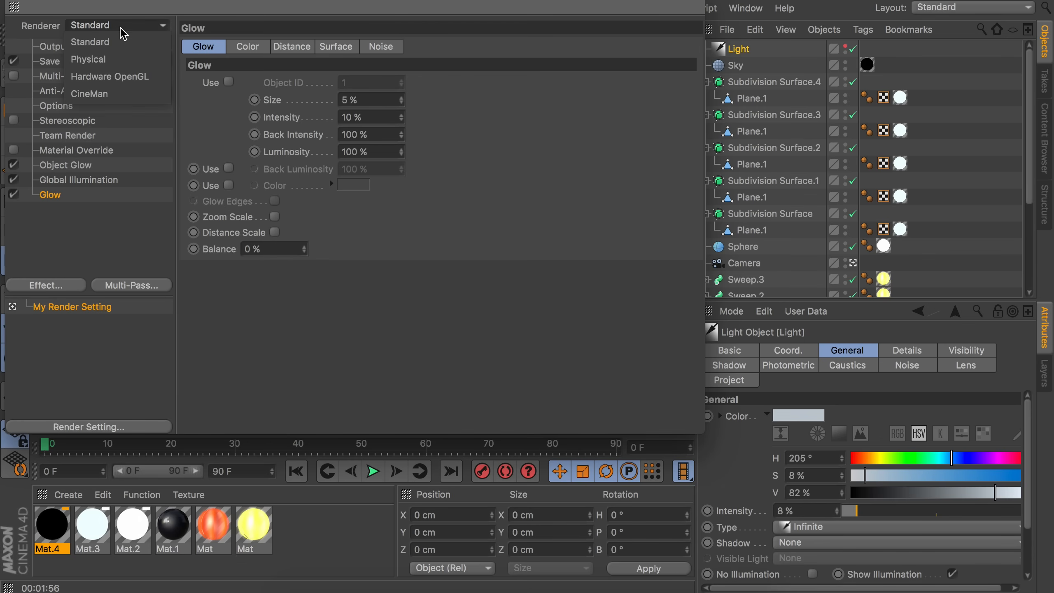
pyautogui.click(120, 62)
pyautogui.click(73, 167)
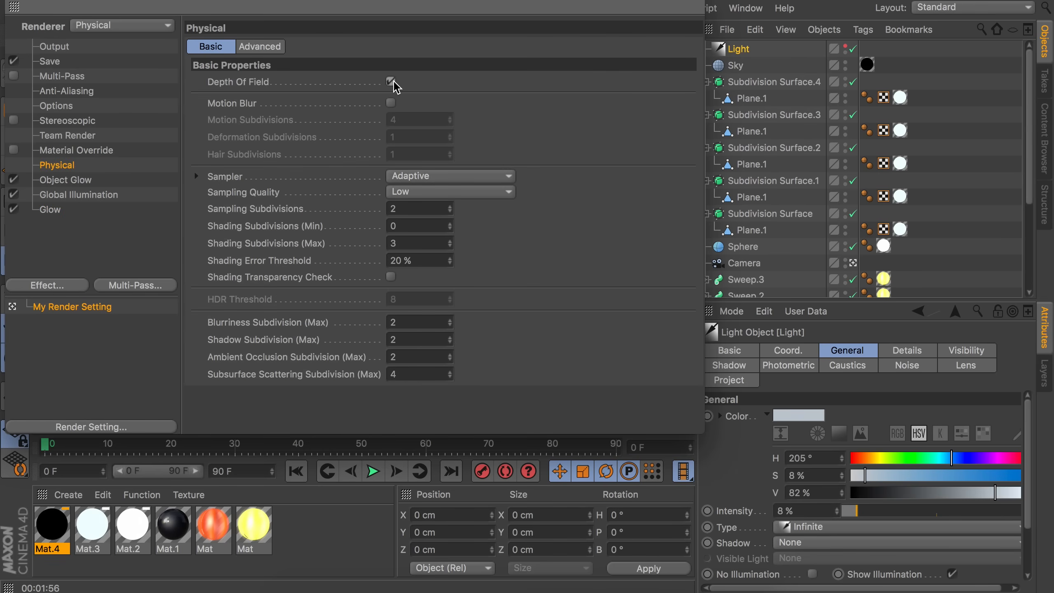
pyautogui.click(20, 1)
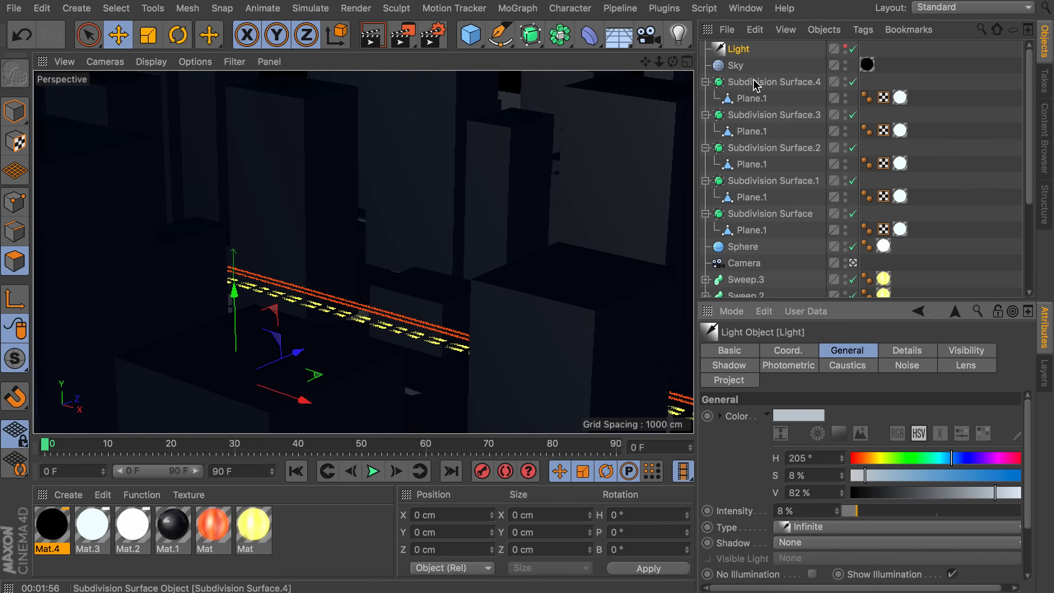
# Step: Set the Camera's F-Stop to 2 and pick its focus distance on the tall building behind the light trails
pyautogui.click(743, 267)
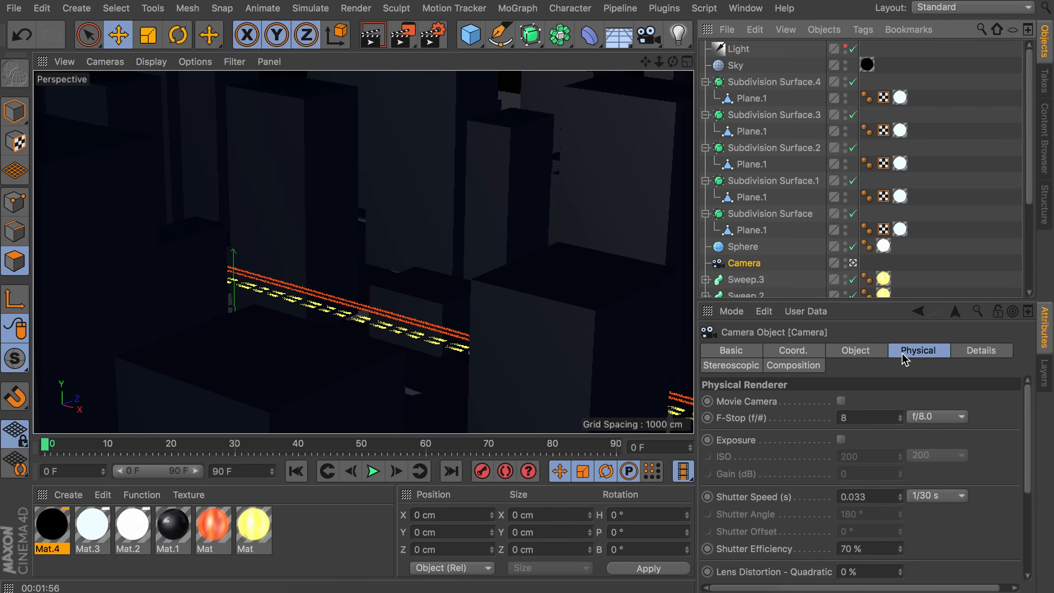
pyautogui.click(862, 414)
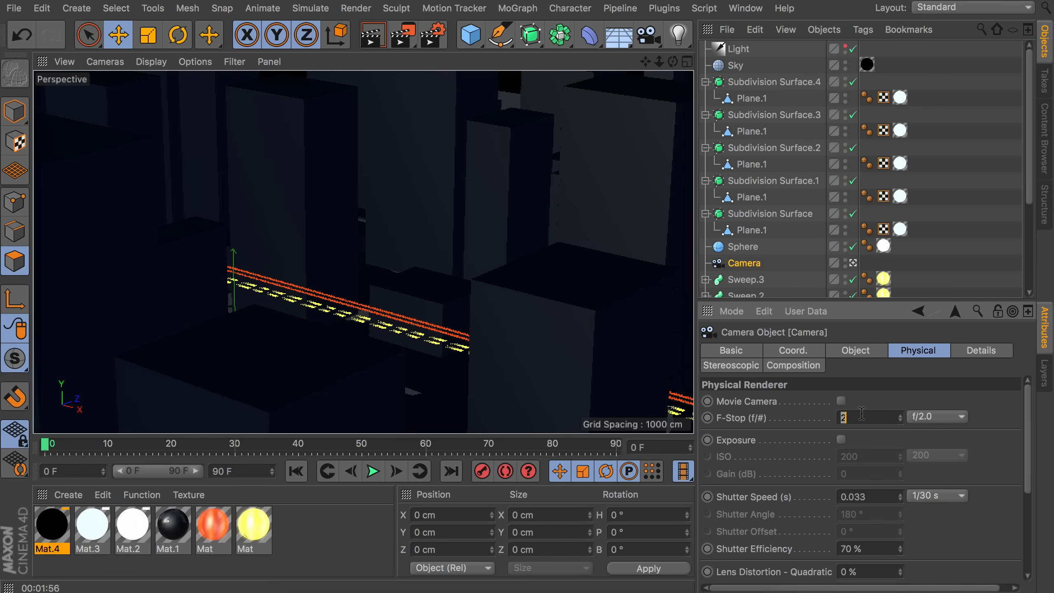
pyautogui.click(857, 351)
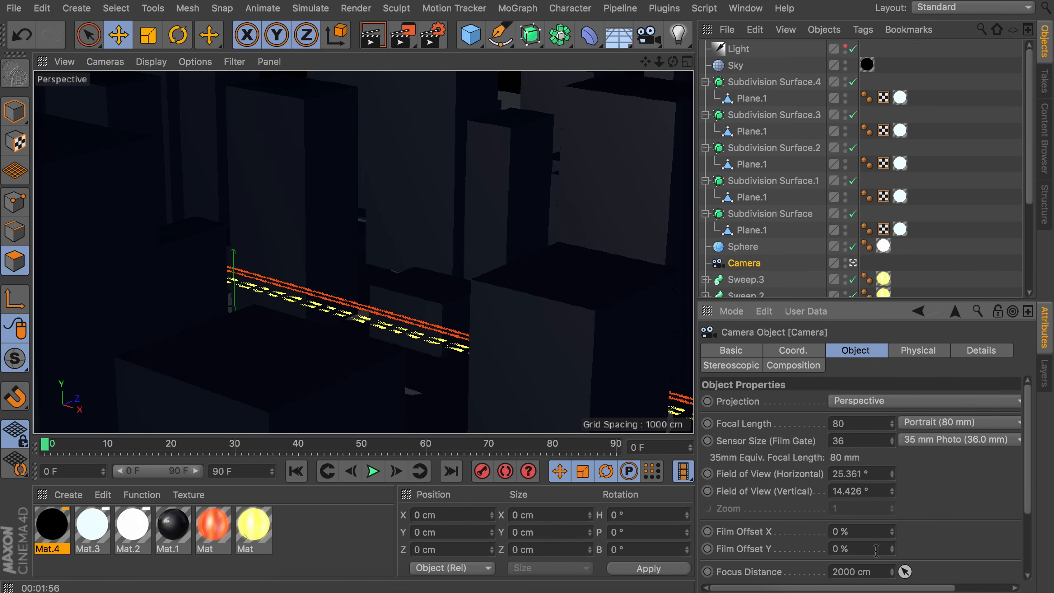
pyautogui.click(906, 572)
pyautogui.click(303, 176)
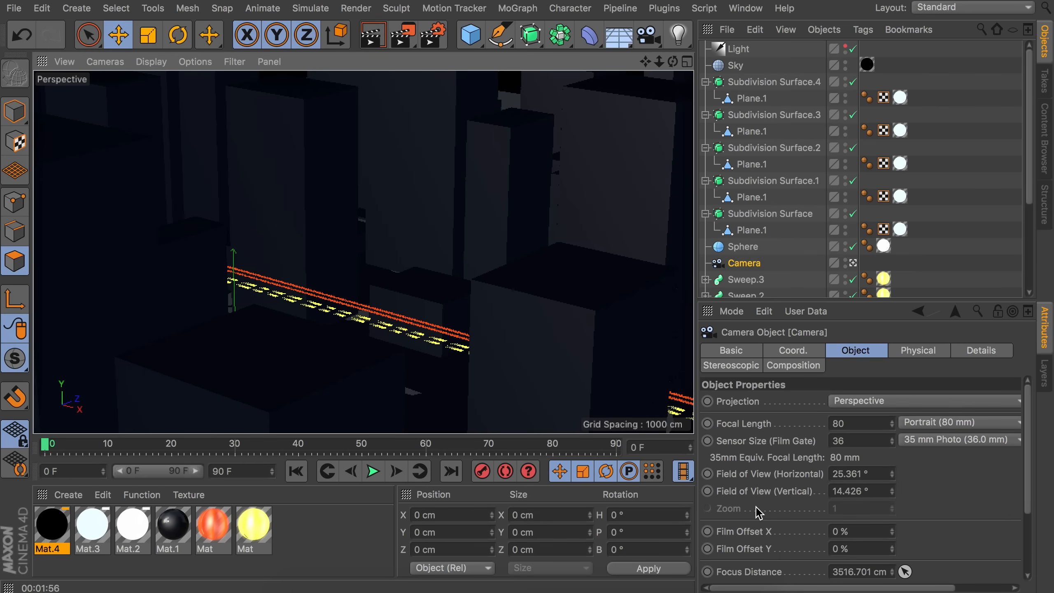
# Step: Create a new material and set its colour to red with hue 0°, saturation 97% and value 80%
pyautogui.doubleClick(365, 528)
pyautogui.doubleClick(49, 526)
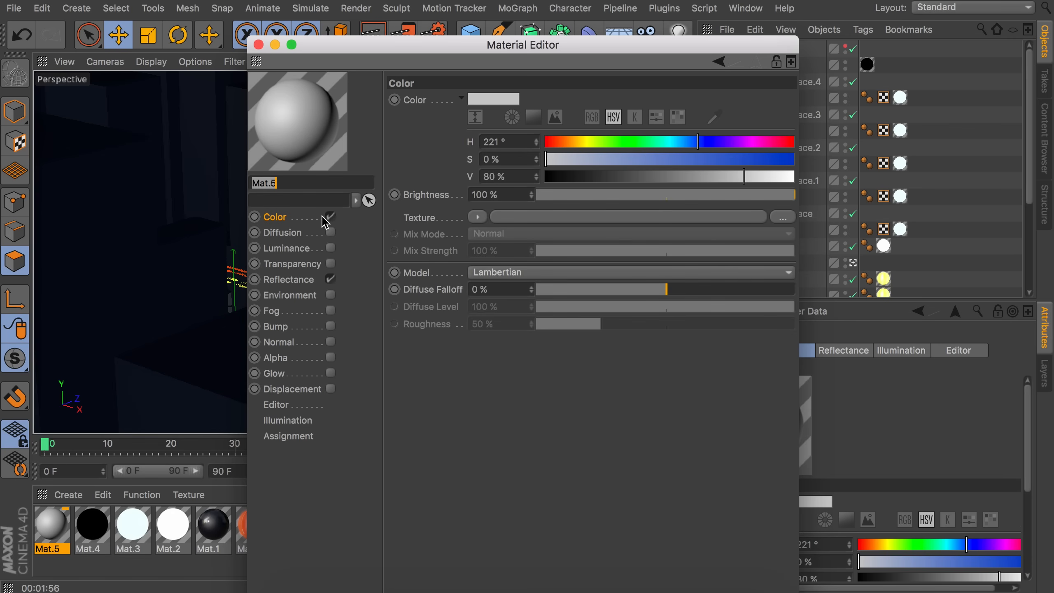
pyautogui.click(547, 143)
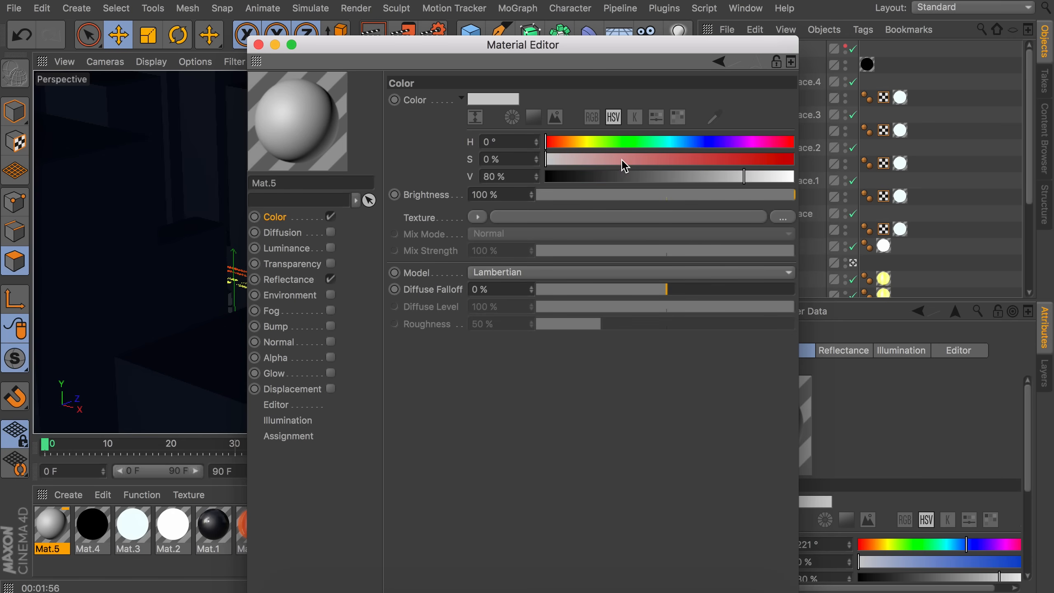
pyautogui.moveTo(616, 160); pyautogui.dragTo(786, 160)
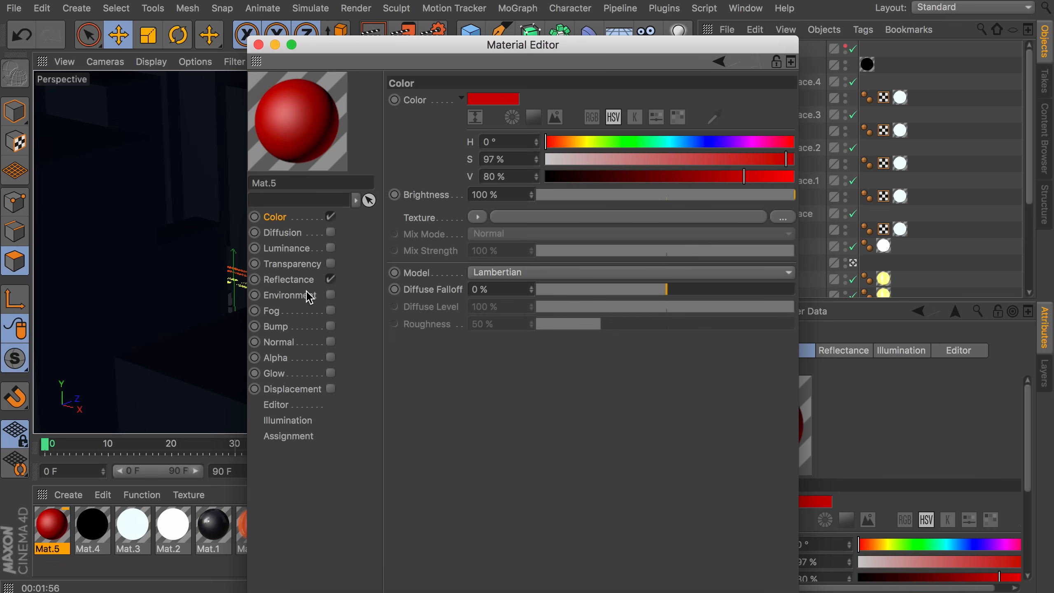
# Step: Enable the red material's luminance with an orange colour of hue 20°, saturation 57% and value 82%, at 200% brightness
pyautogui.click(330, 248)
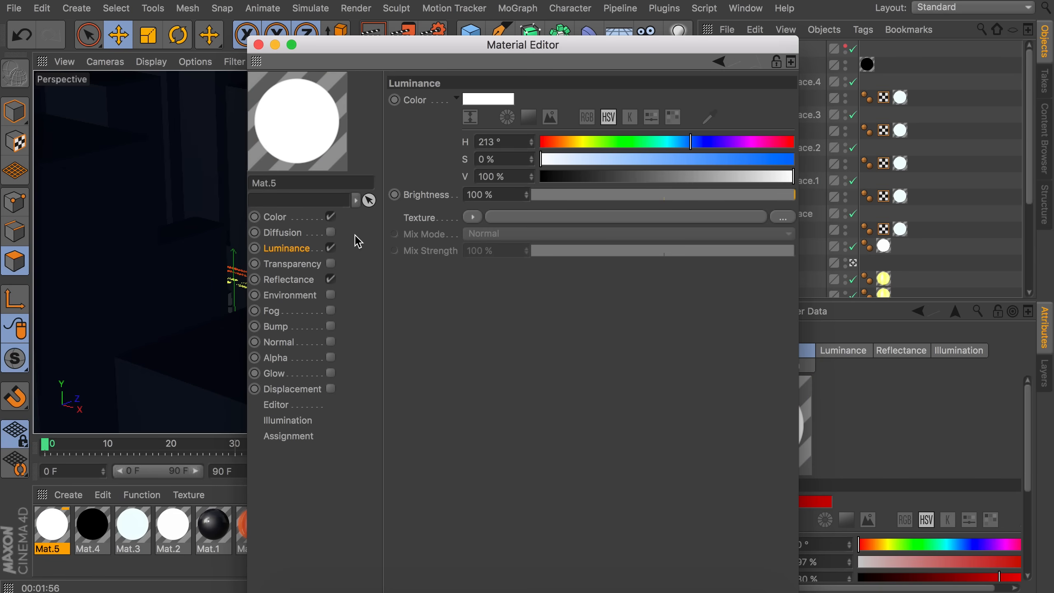
pyautogui.click(554, 142)
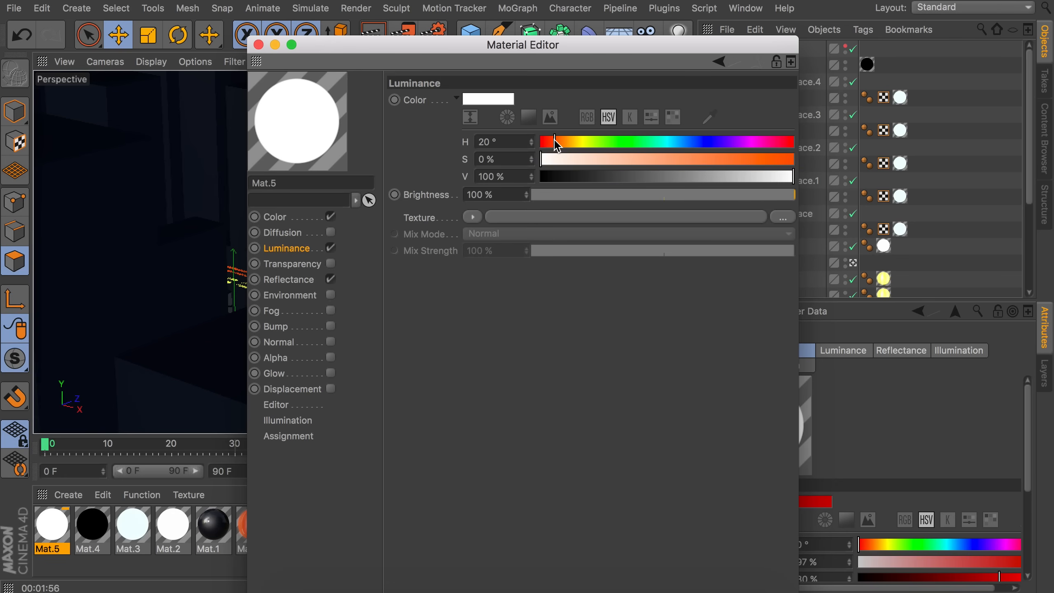
pyautogui.moveTo(579, 159); pyautogui.dragTo(684, 159)
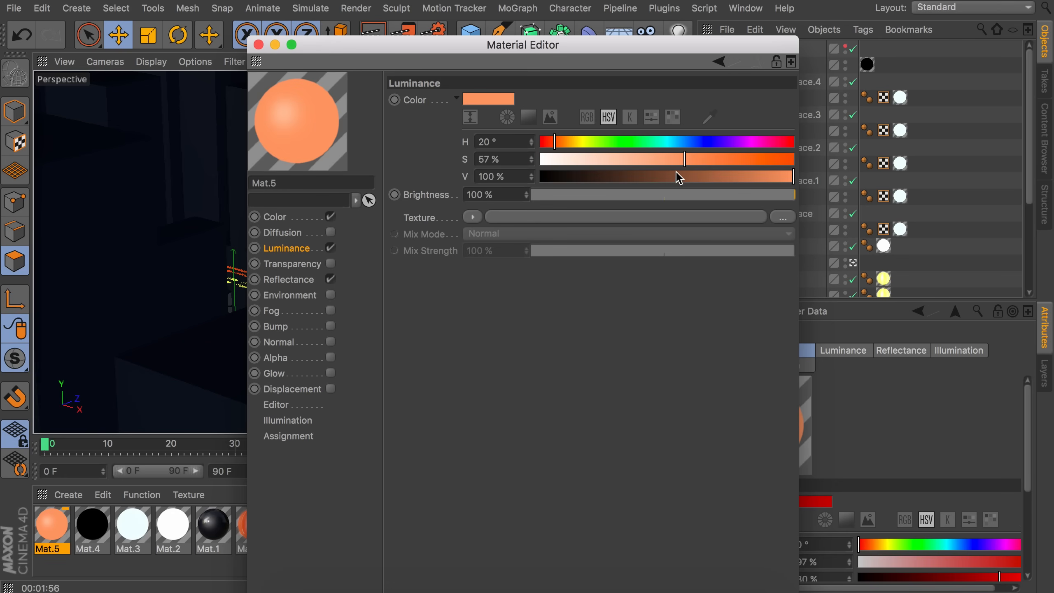
pyautogui.moveTo(682, 177); pyautogui.dragTo(748, 176)
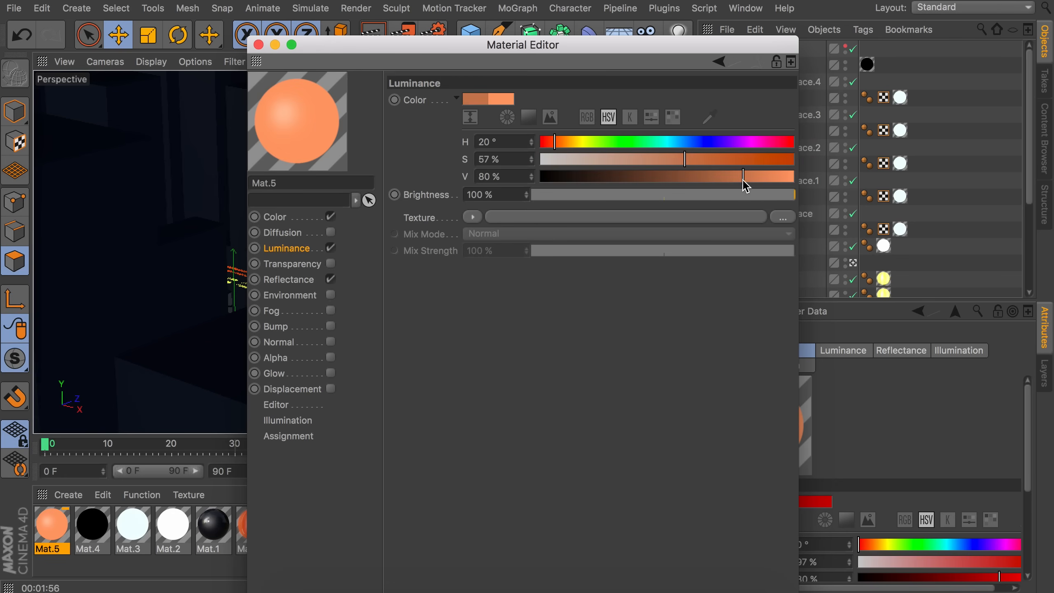
pyautogui.doubleClick(495, 195)
pyautogui.write('200')
pyautogui.press('Return')
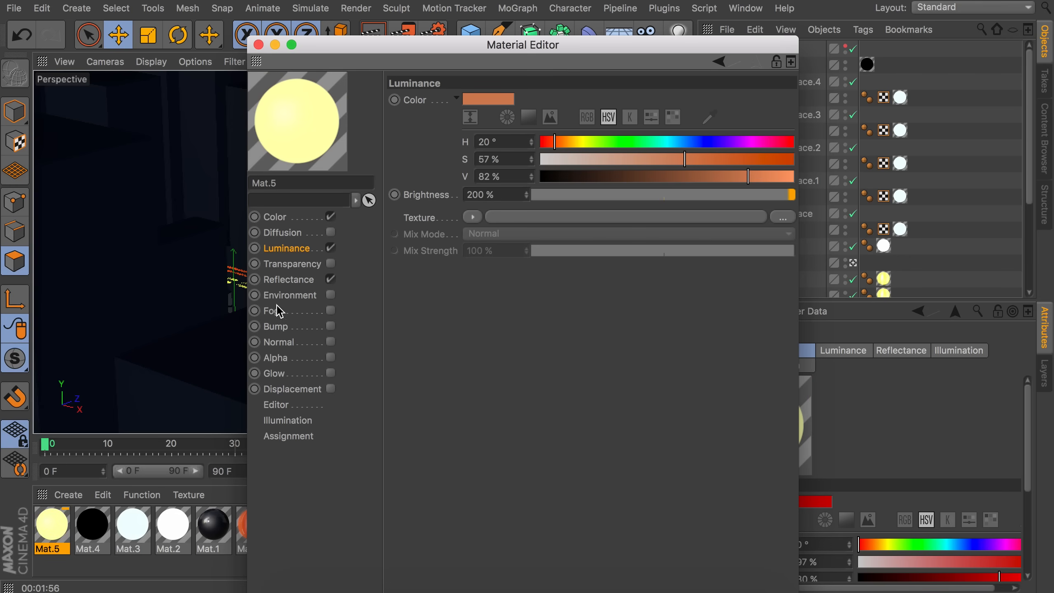
# Step: Enable the material's glow with 100% outer strength and a 5 cm radius
pyautogui.click(330, 372)
pyautogui.doubleClick(504, 150)
pyautogui.write('100')
pyautogui.press('Tab')
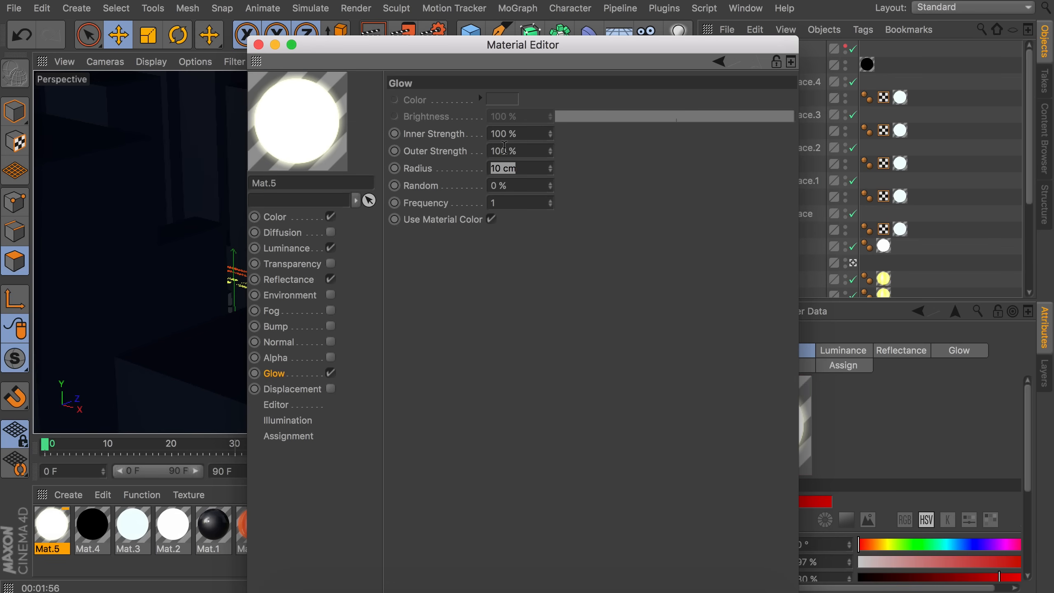
pyautogui.write('5')
pyautogui.press('Return')
# Step: Set the glowing material's luminance brightness to 150%
pyautogui.click(286, 249)
pyautogui.doubleClick(495, 194)
pyautogui.write('150')
pyautogui.press('Return')
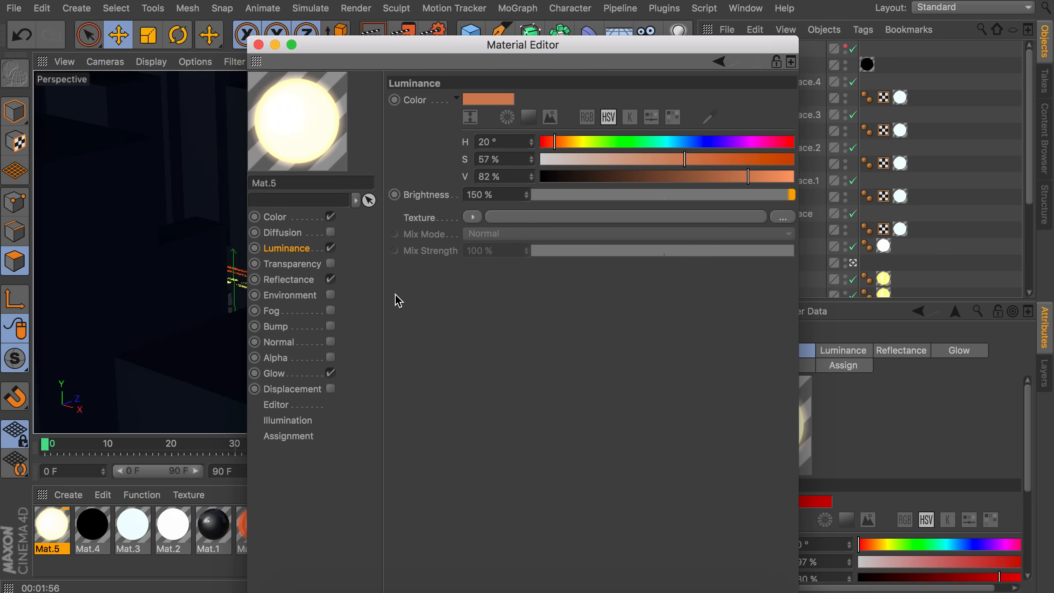
# Step: Enable the material's alpha channel and load the Pixel effect shader as its texture
pyautogui.click(330, 358)
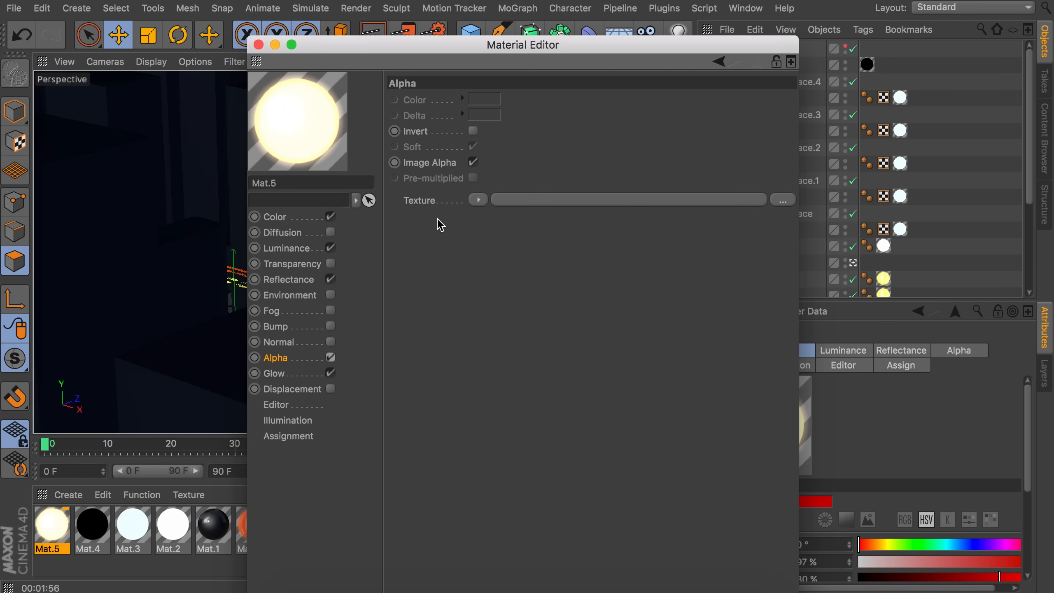
pyautogui.click(477, 200)
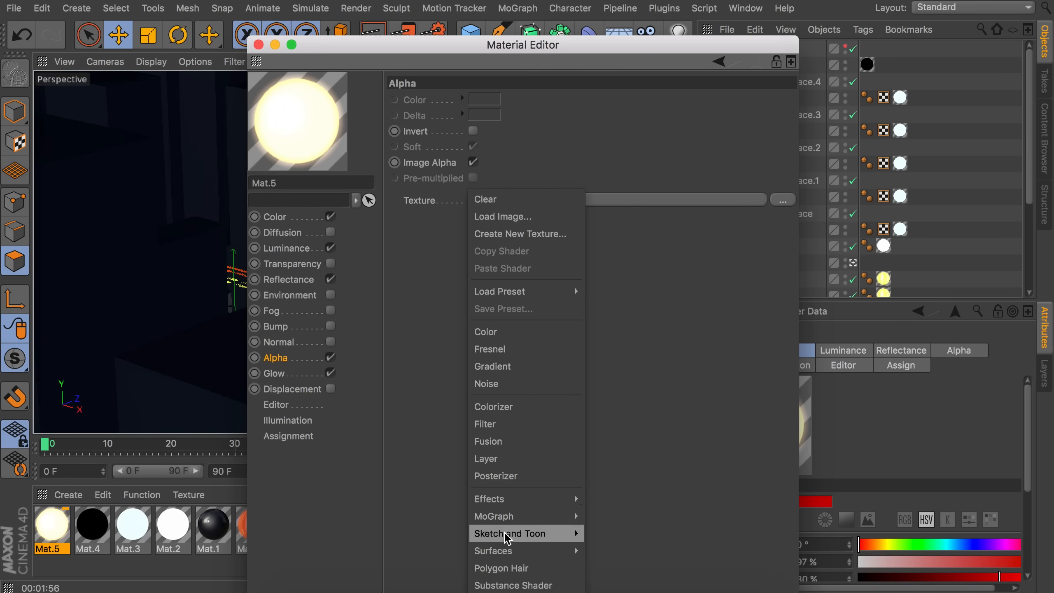
pyautogui.moveTo(504, 554)
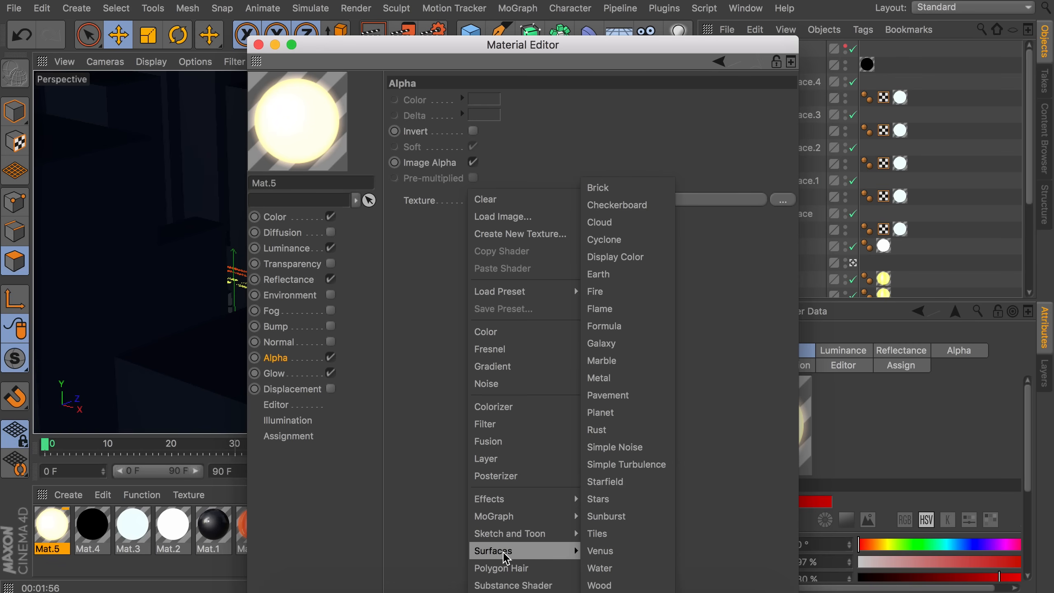
pyautogui.moveTo(504, 499)
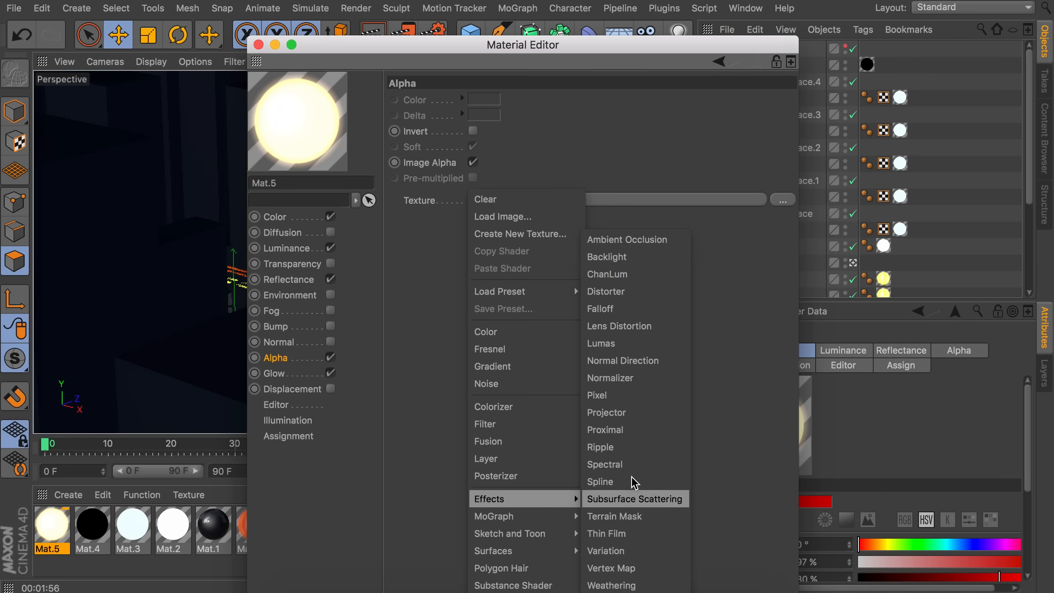
pyautogui.click(611, 395)
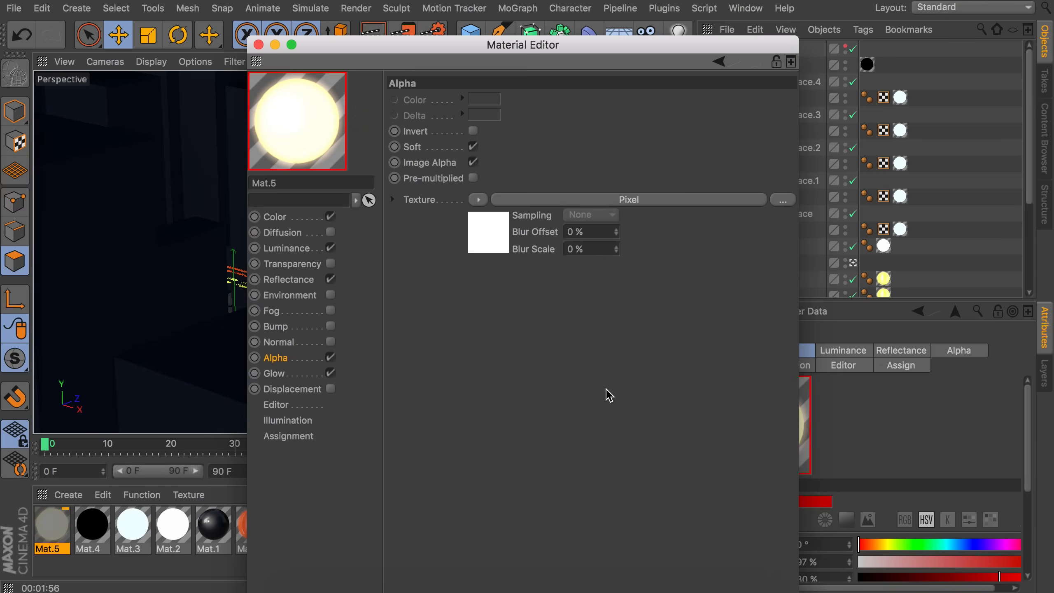
# Step: Load a Noise shader as the Pixel shader's texture and open the noise properties
pyautogui.click(487, 224)
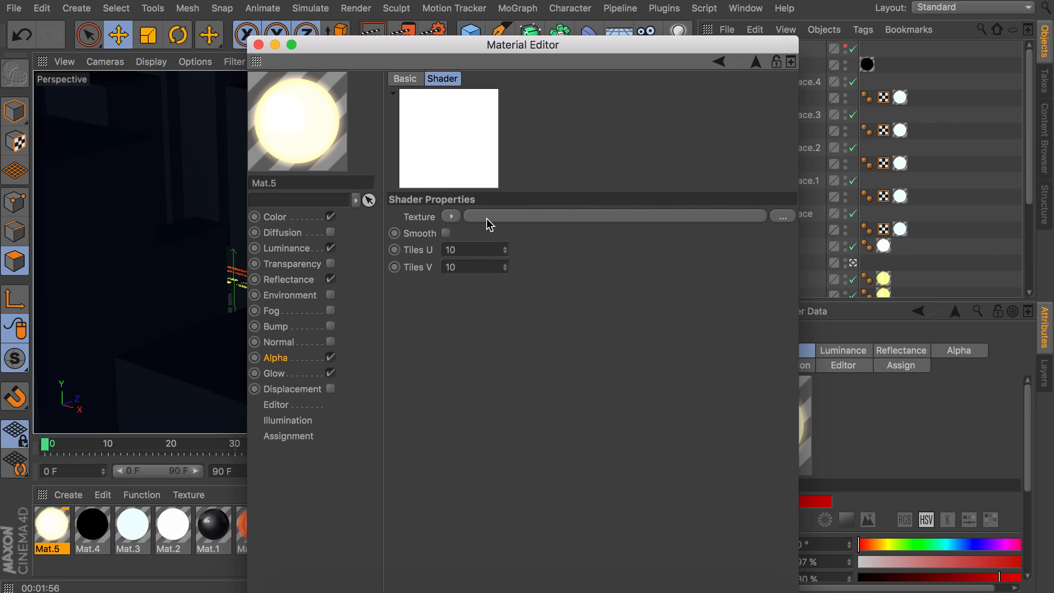
pyautogui.click(456, 218)
pyautogui.click(498, 386)
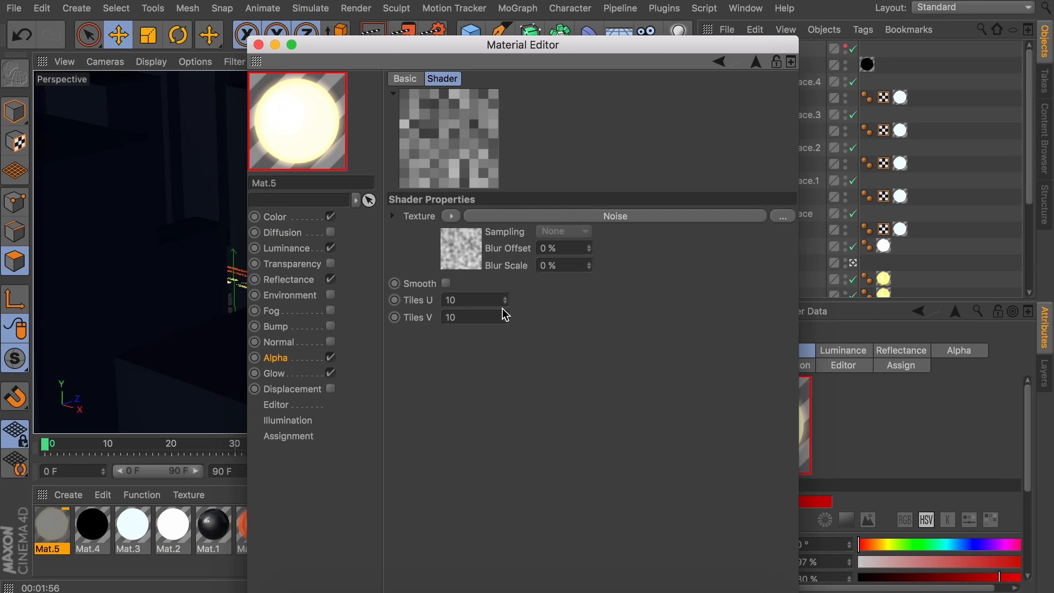
pyautogui.click(461, 249)
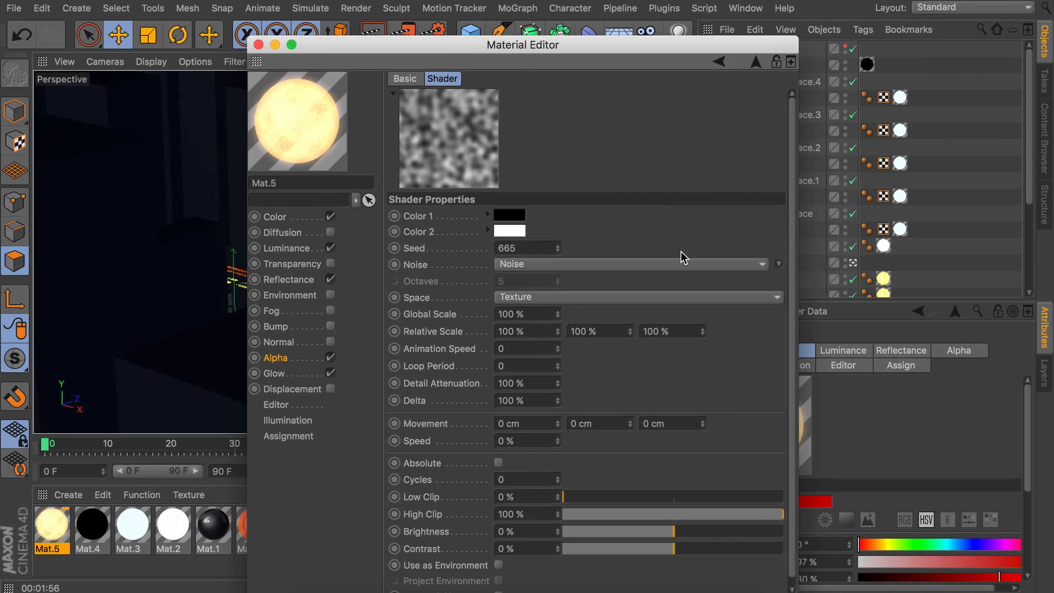
# Step: Apply the glowing pixel-noise material to the Cloner on top of its dark material
pyautogui.moveTo(365, 45); pyautogui.dragTo(427, 488)
pyautogui.moveTo(45, 534); pyautogui.dragTo(760, 279)
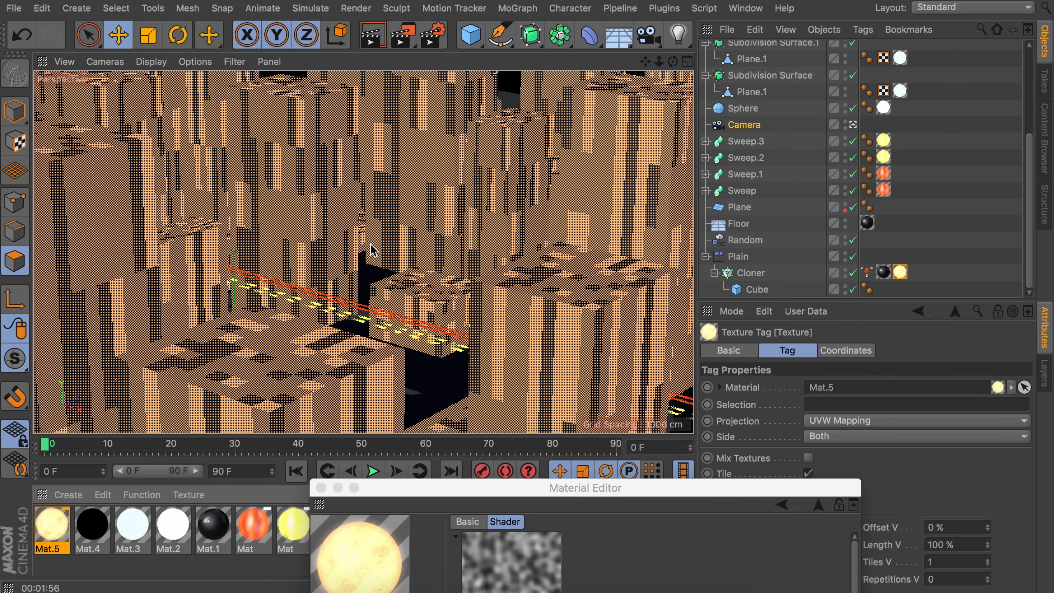
# Step: Switch the projection of the glowing material's texture tag on the Cloner to Cubic
pyautogui.moveTo(468, 495); pyautogui.dragTo(281, 414)
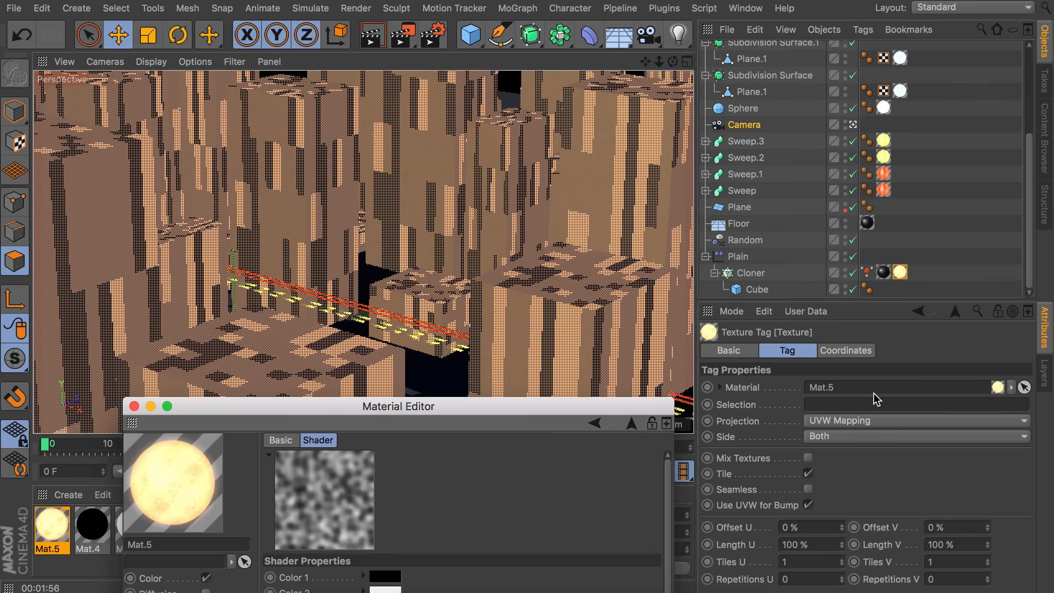
pyautogui.click(866, 424)
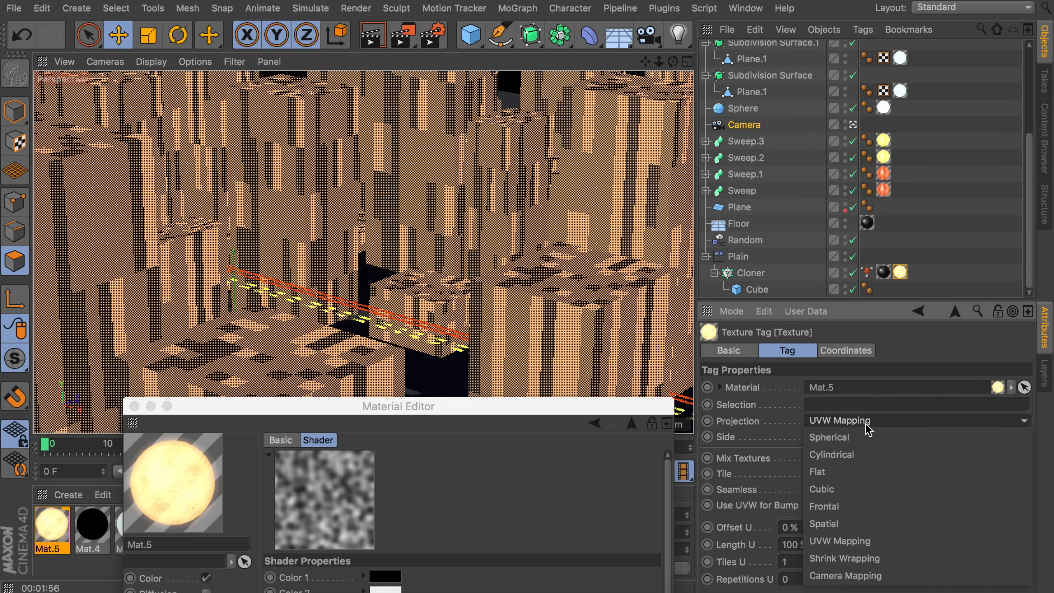
pyautogui.click(858, 488)
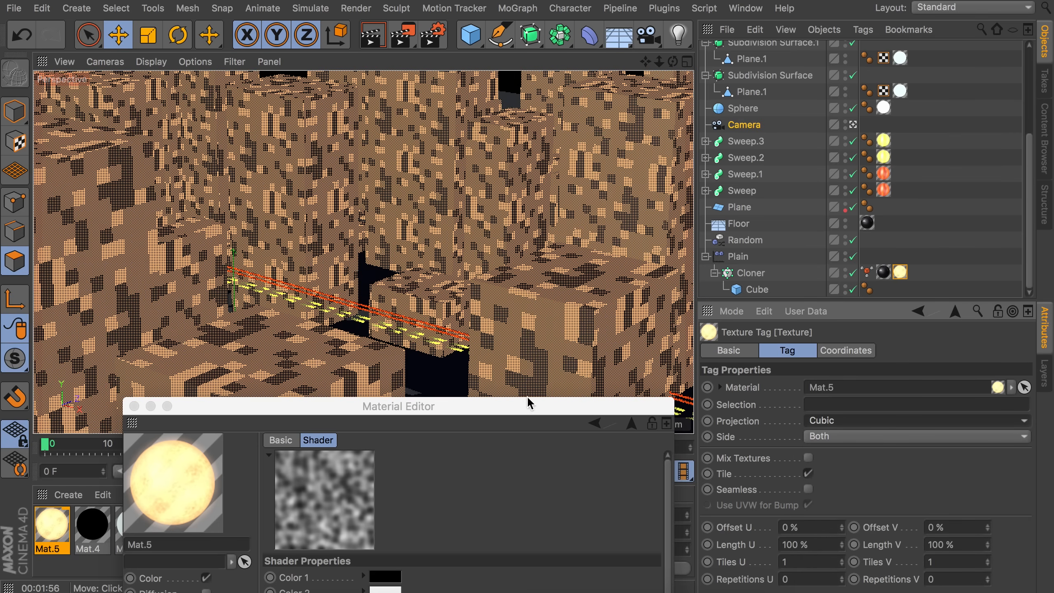
# Step: Render the active view to check how the glowing noise material looks on the buildings
pyautogui.moveTo(408, 412); pyautogui.dragTo(709, 156)
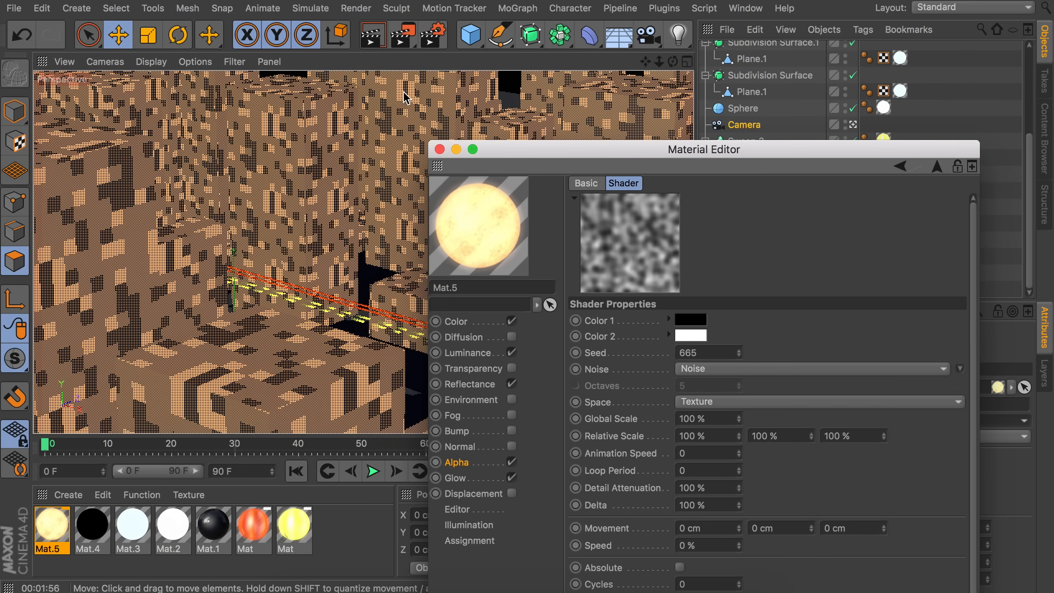
pyautogui.hotkey('ctrl', 'b')
pyautogui.hotkey('ctrl', 'b')
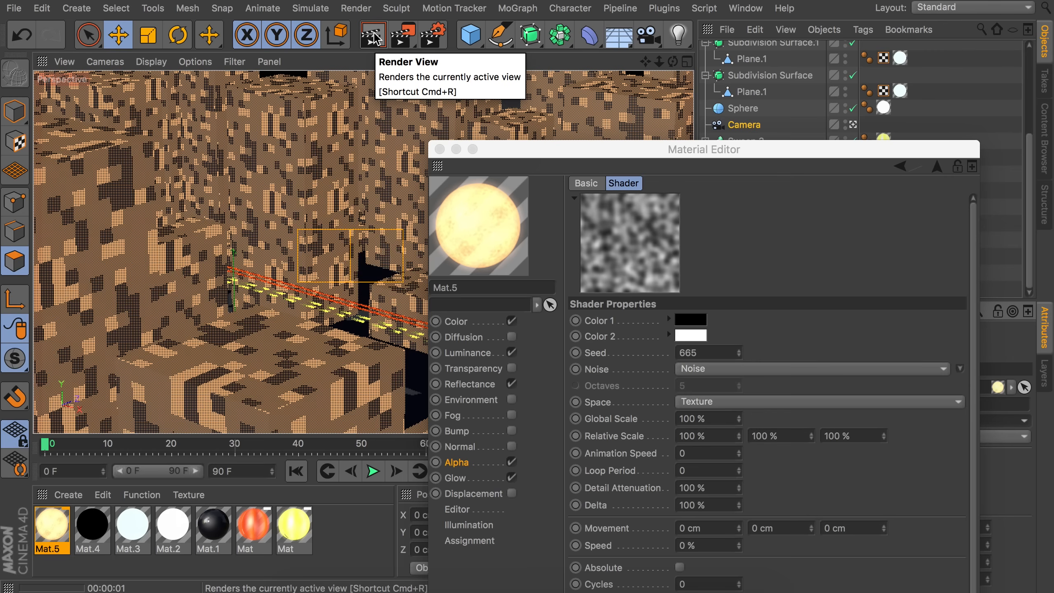
pyautogui.click(372, 34)
pyautogui.click(598, 155)
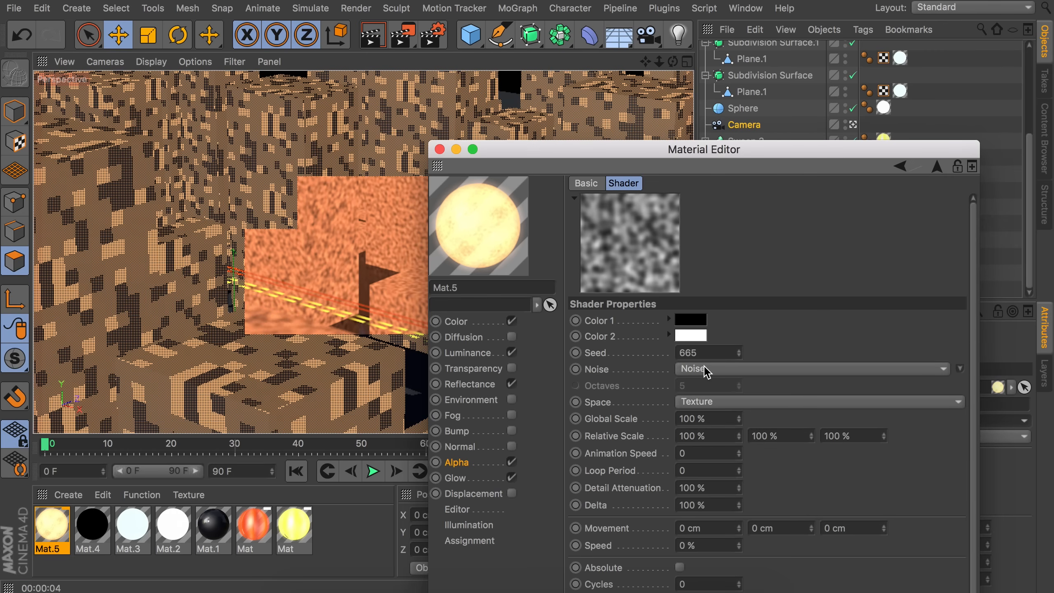
# Step: Change the alpha noise type to Cell Noise and its space to UV (2D)
pyautogui.click(961, 369)
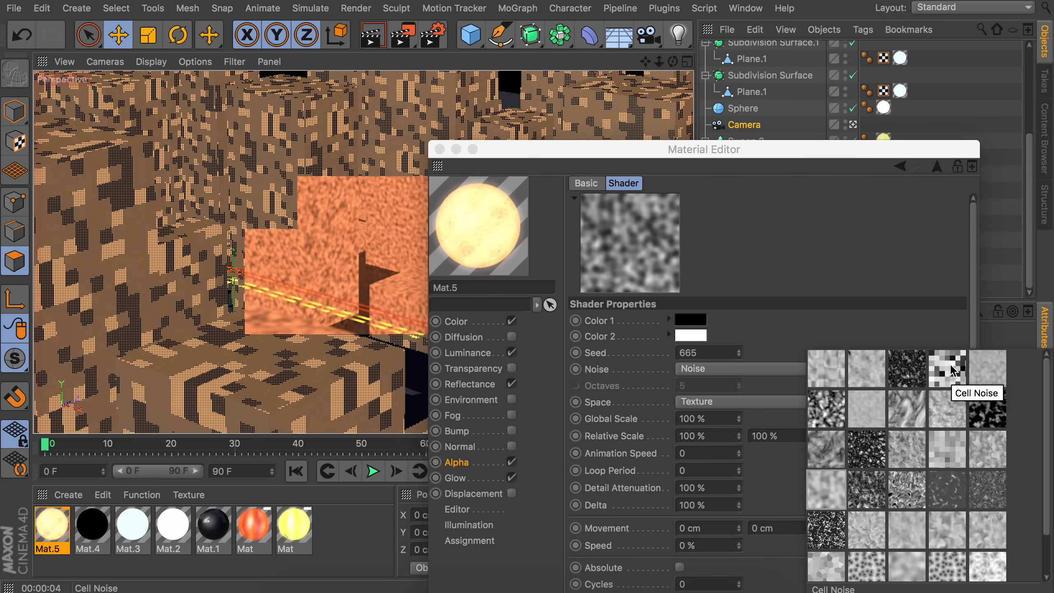
pyautogui.click(950, 369)
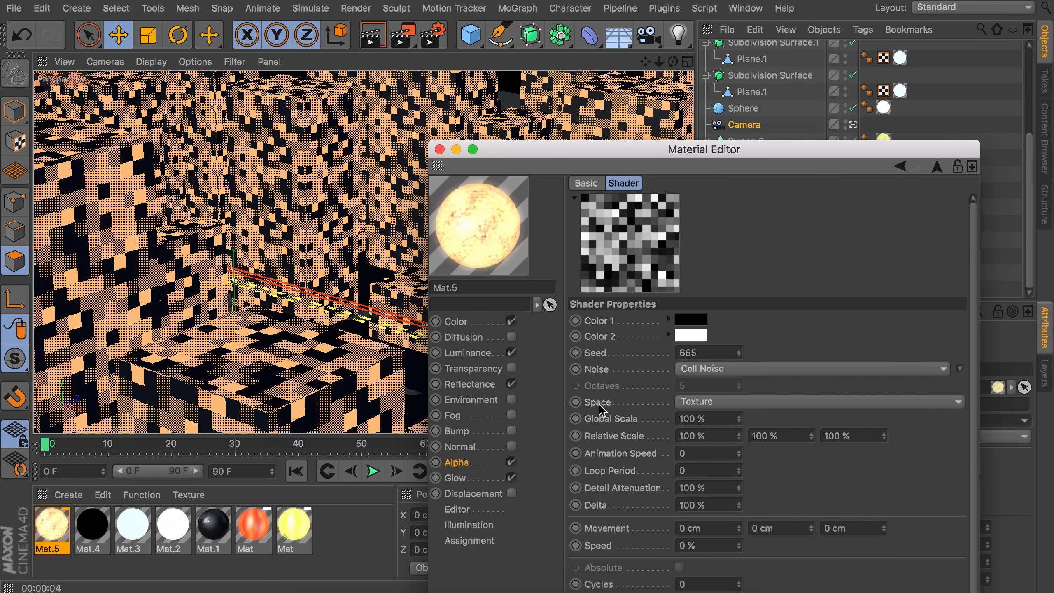
pyautogui.click(718, 405)
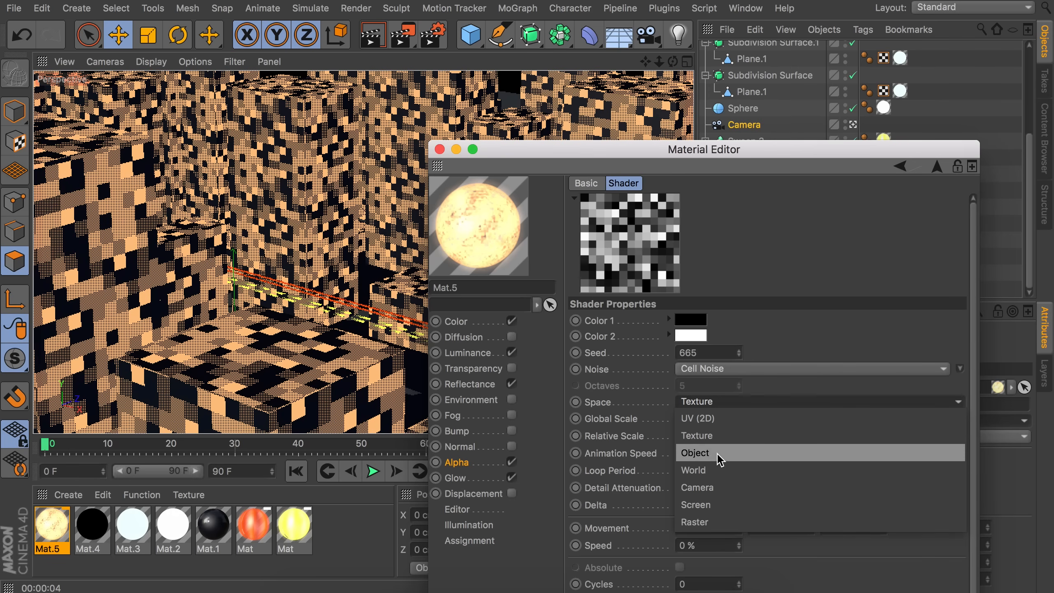
pyautogui.click(716, 424)
# Step: Set the cell noise's Global Scale to 50% and its Contrast to 100%
pyautogui.moveTo(724, 150); pyautogui.dragTo(777, 36)
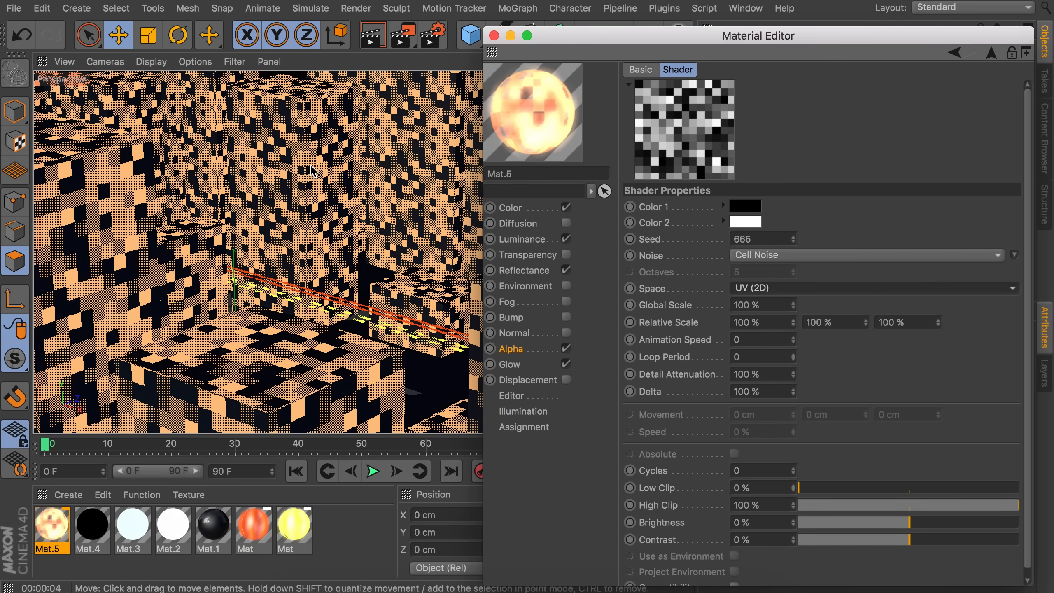
pyautogui.click(762, 305)
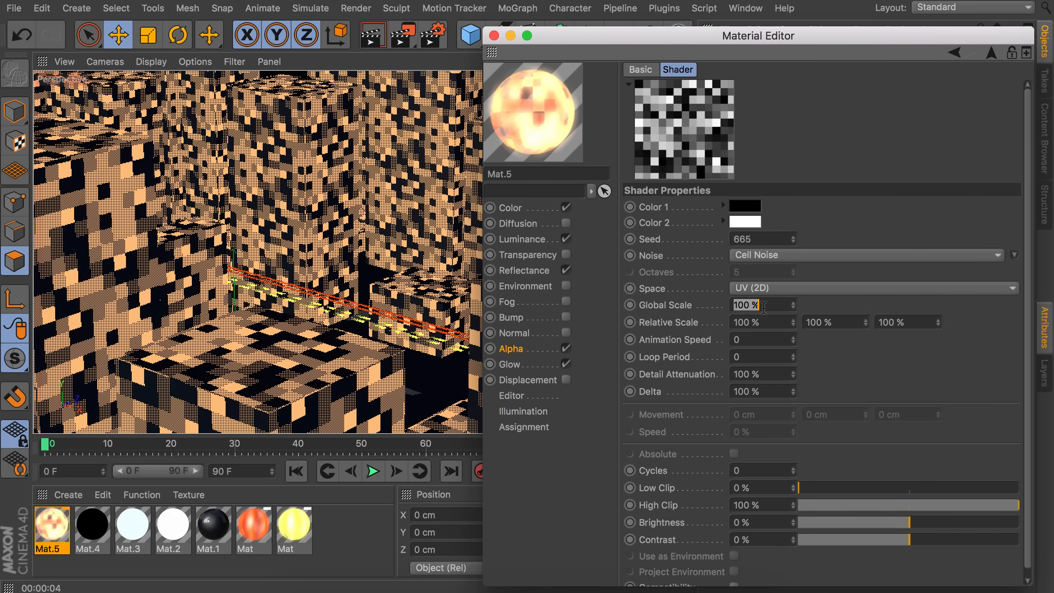
pyautogui.write('50')
pyautogui.press('Return')
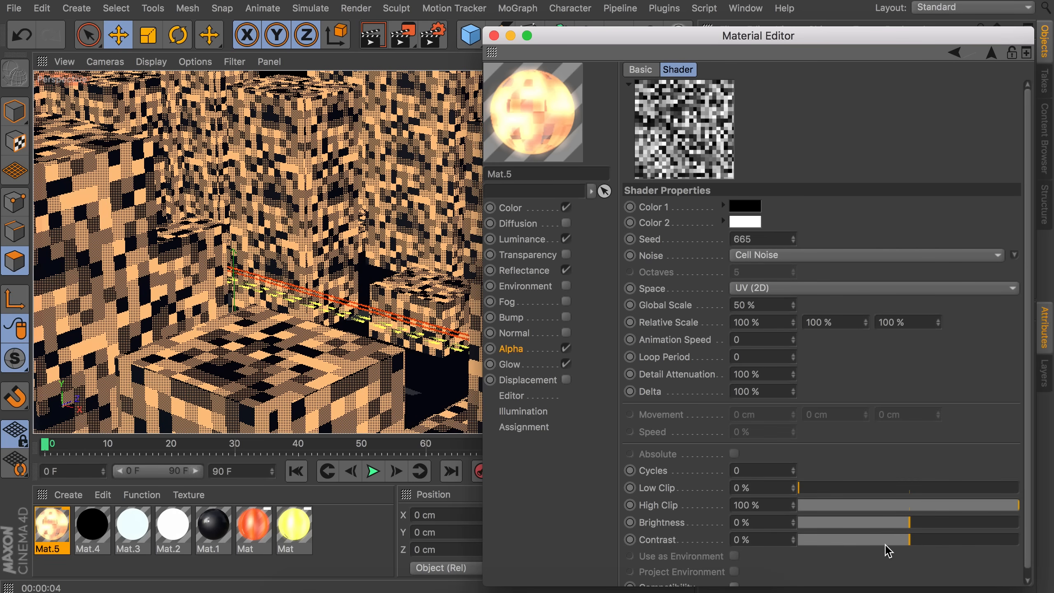
pyautogui.moveTo(918, 540); pyautogui.dragTo(1022, 539)
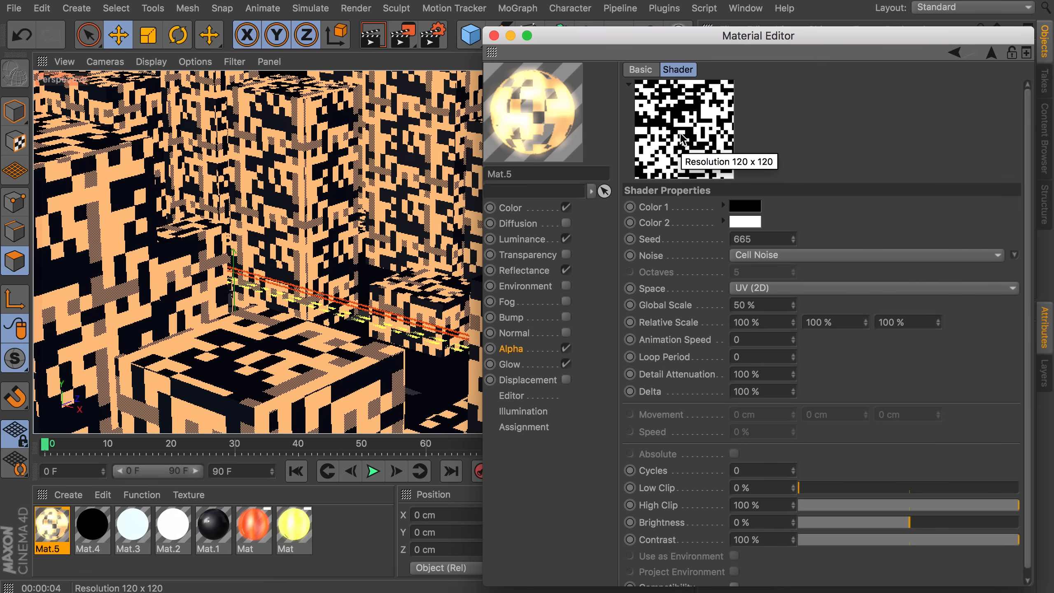
# Step: Raise the cell noise's Low Clip to 99% for sparser window lights, using a test render as a guide
pyautogui.moveTo(799, 489); pyautogui.dragTo(989, 490)
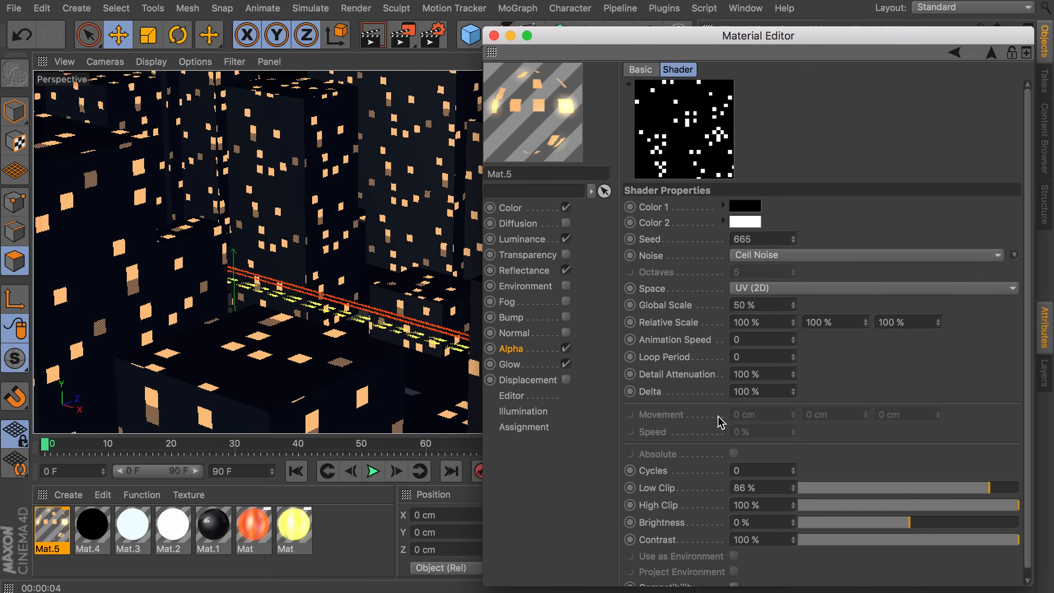
pyautogui.moveTo(794, 487); pyautogui.dragTo(795, 489)
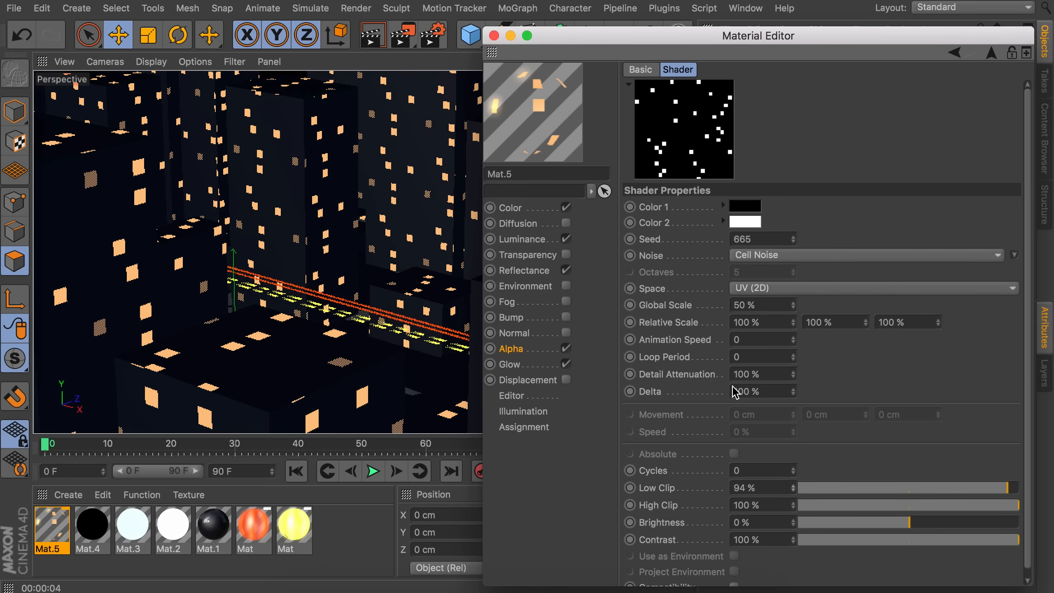
pyautogui.click(379, 39)
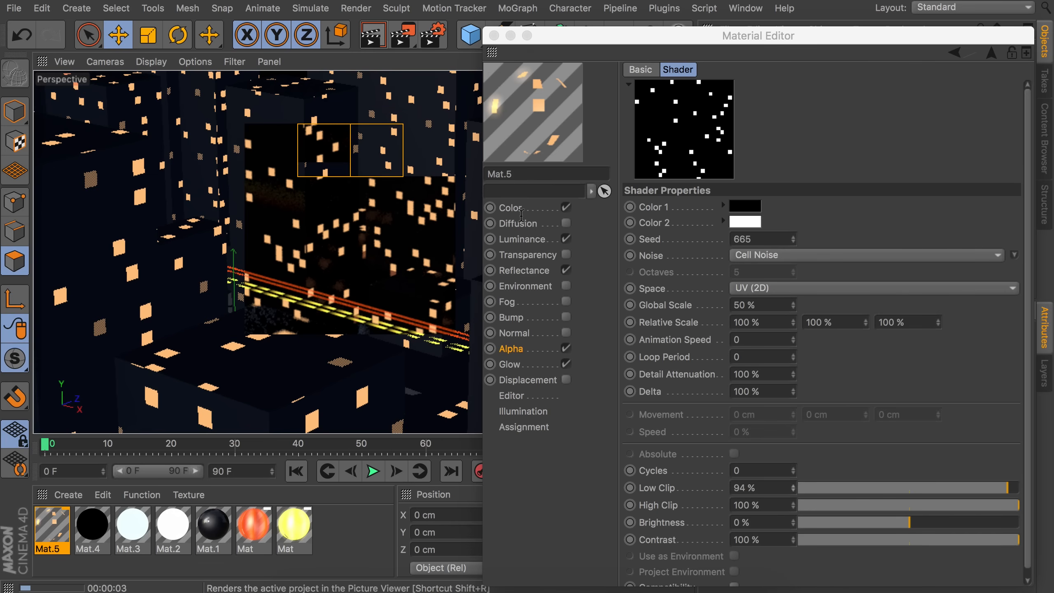
pyautogui.click(832, 355)
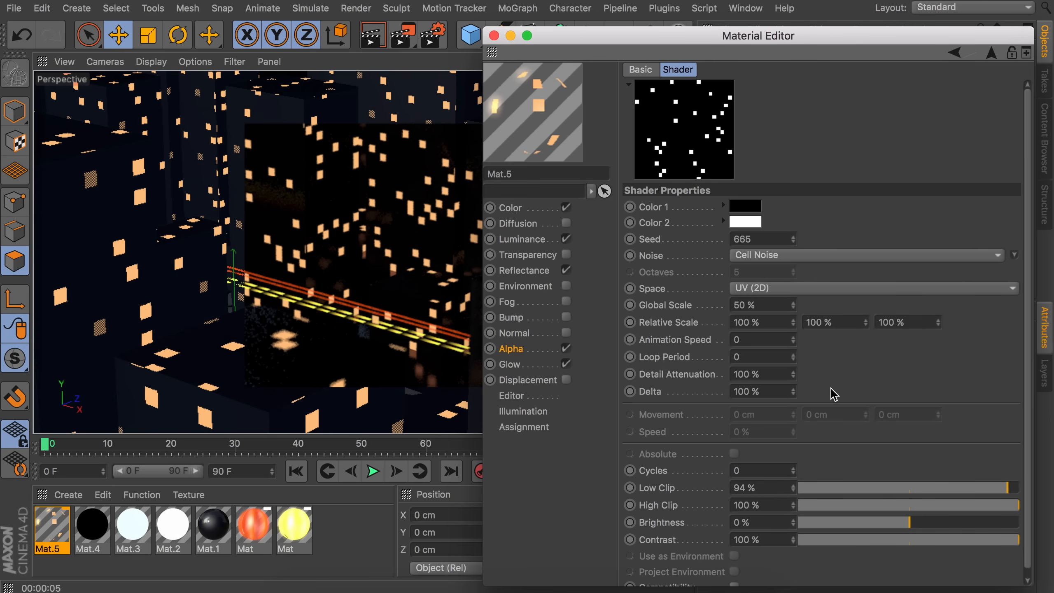
pyautogui.click(792, 486)
pyautogui.click(792, 486)
pyautogui.click(793, 487)
pyautogui.click(792, 486)
pyautogui.click(792, 486)
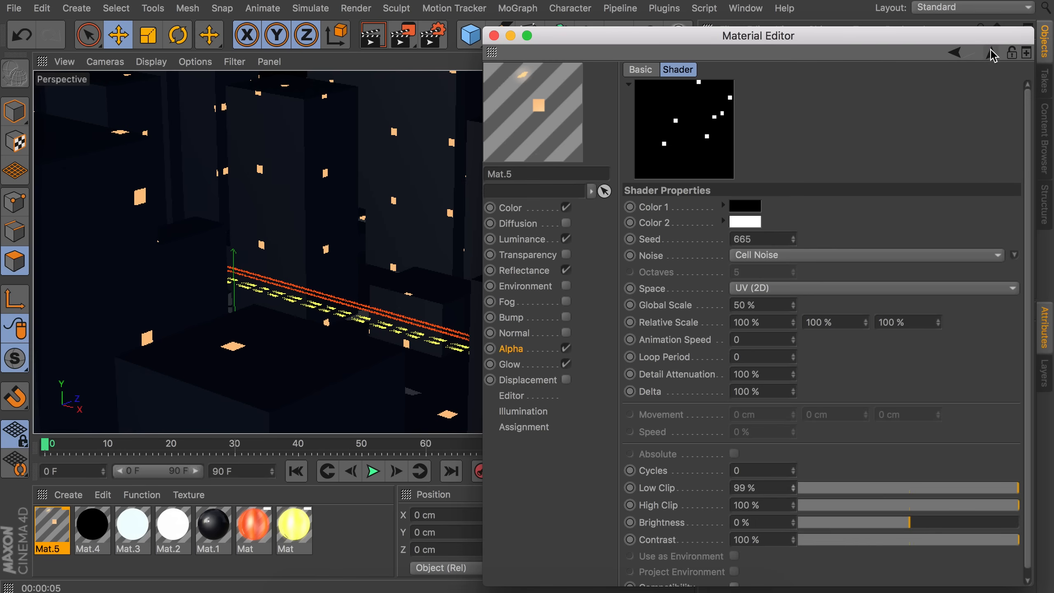
# Step: Set the Pixel shader's tiles to 20 in U and 40 in V, checking them with test renders
pyautogui.click(991, 53)
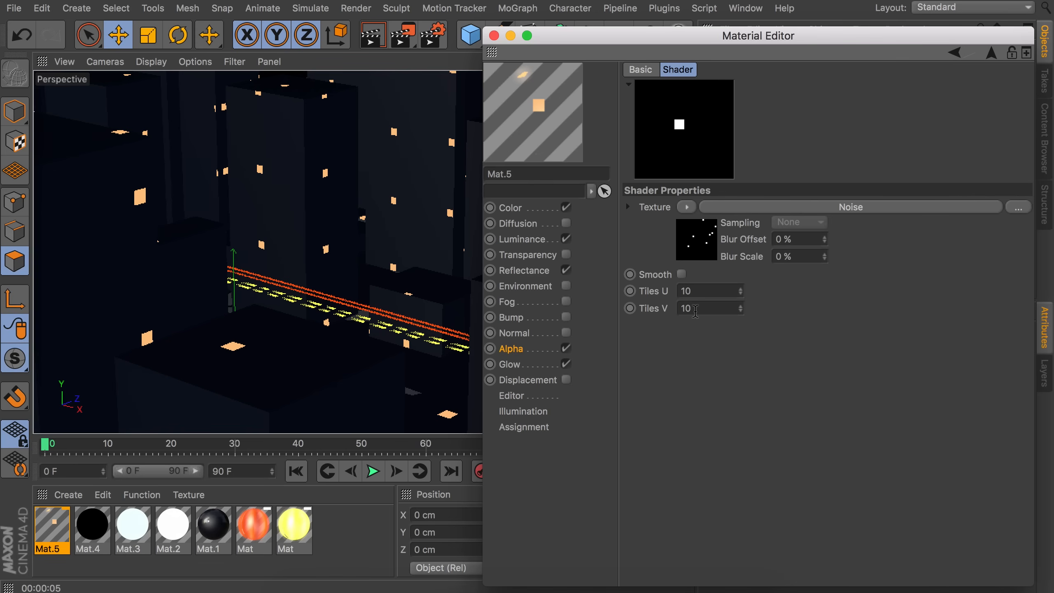
pyautogui.moveTo(740, 308); pyautogui.dragTo(740, 300)
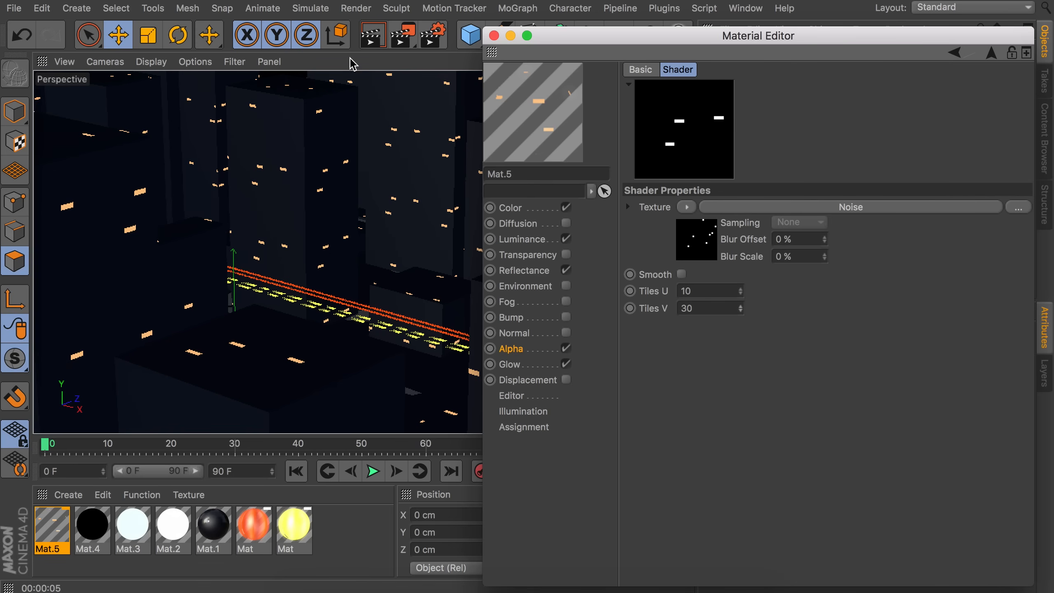
pyautogui.click(373, 36)
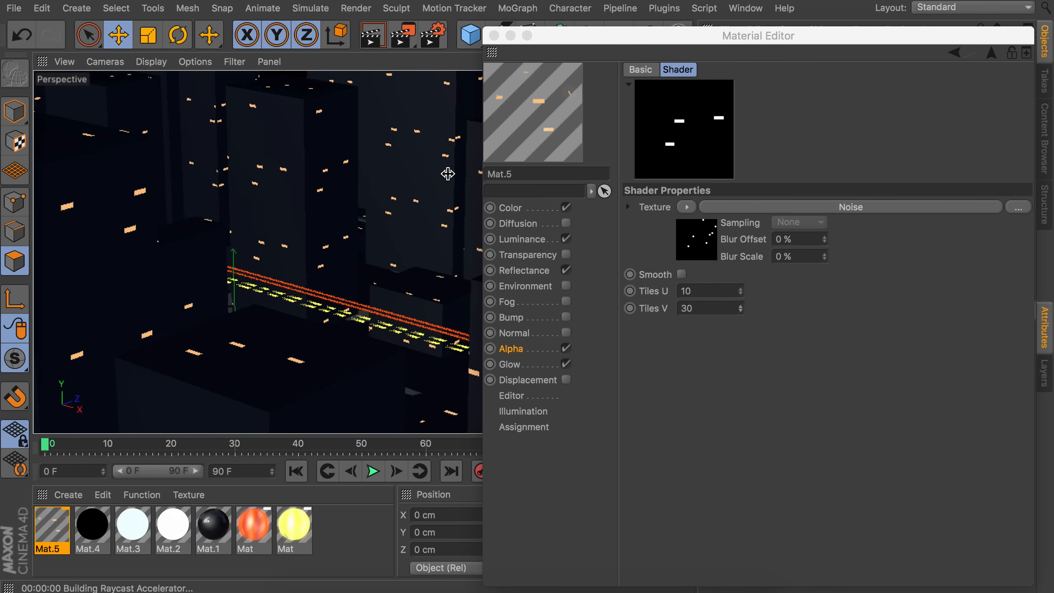
pyautogui.click(772, 285)
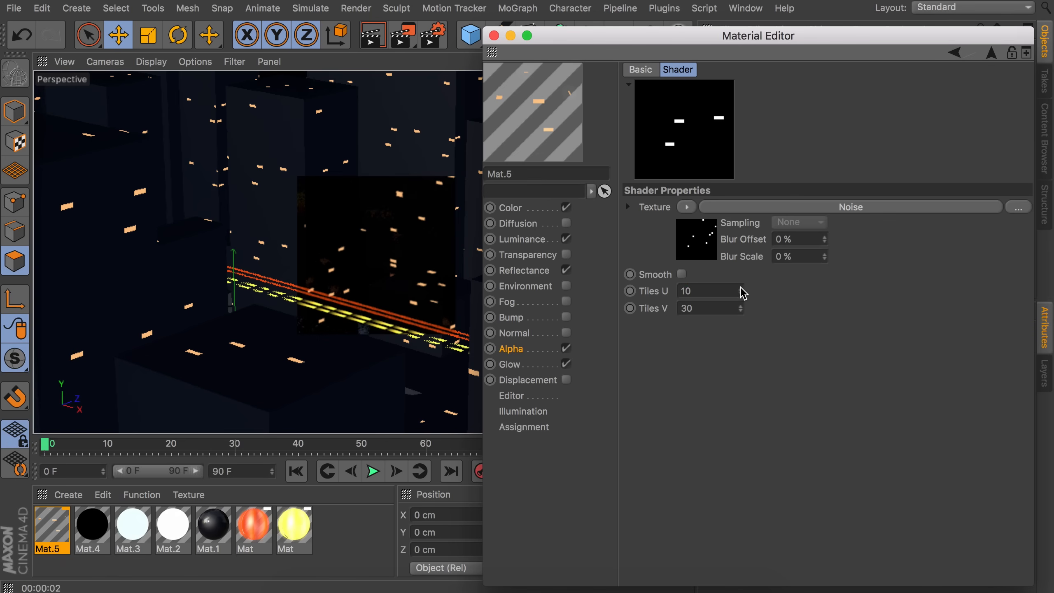
pyautogui.moveTo(741, 308); pyautogui.dragTo(741, 306)
pyautogui.press('super+r')
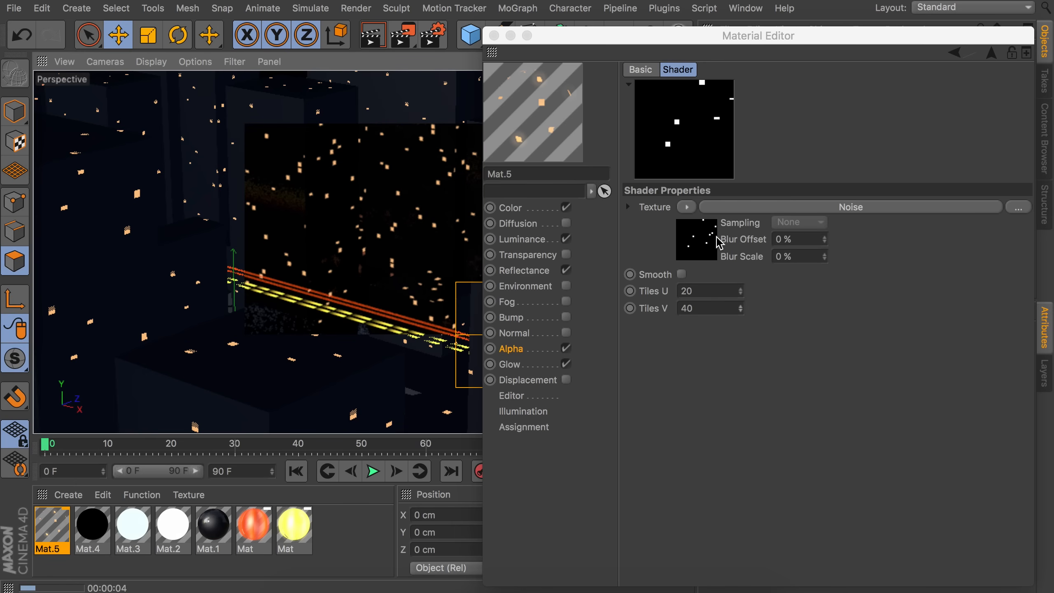
# Step: Set the cell noise's Low Clip to 99.5%, render the view and close the material editor
pyautogui.click(702, 239)
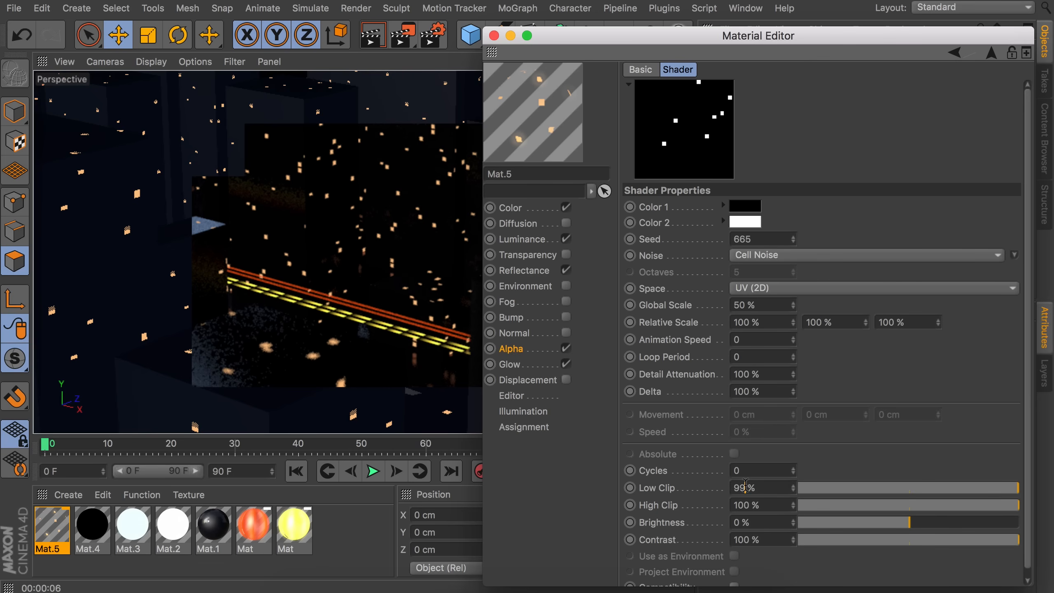
pyautogui.press('Return')
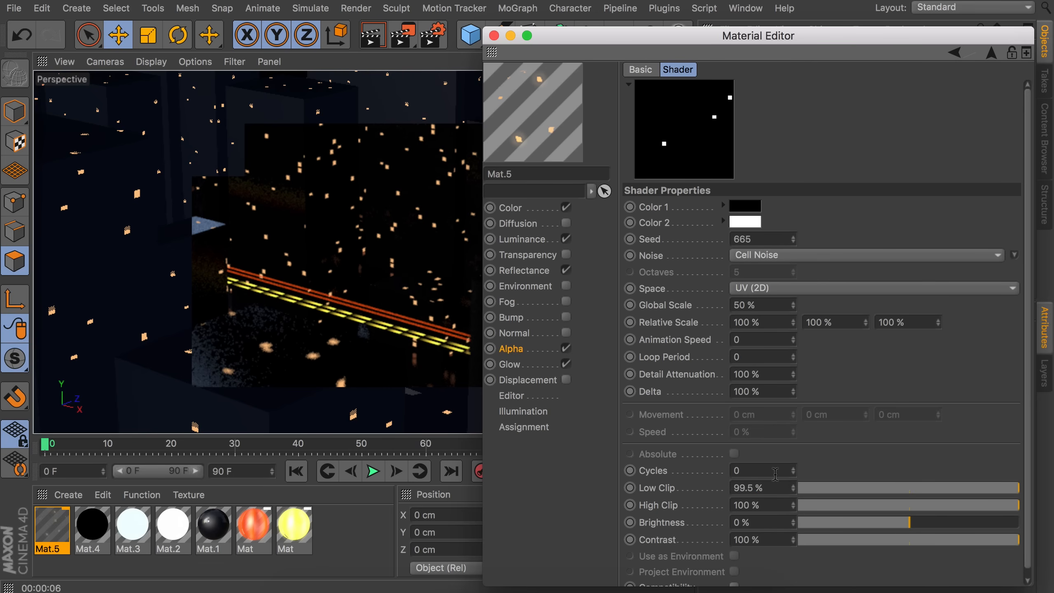
pyautogui.click(375, 42)
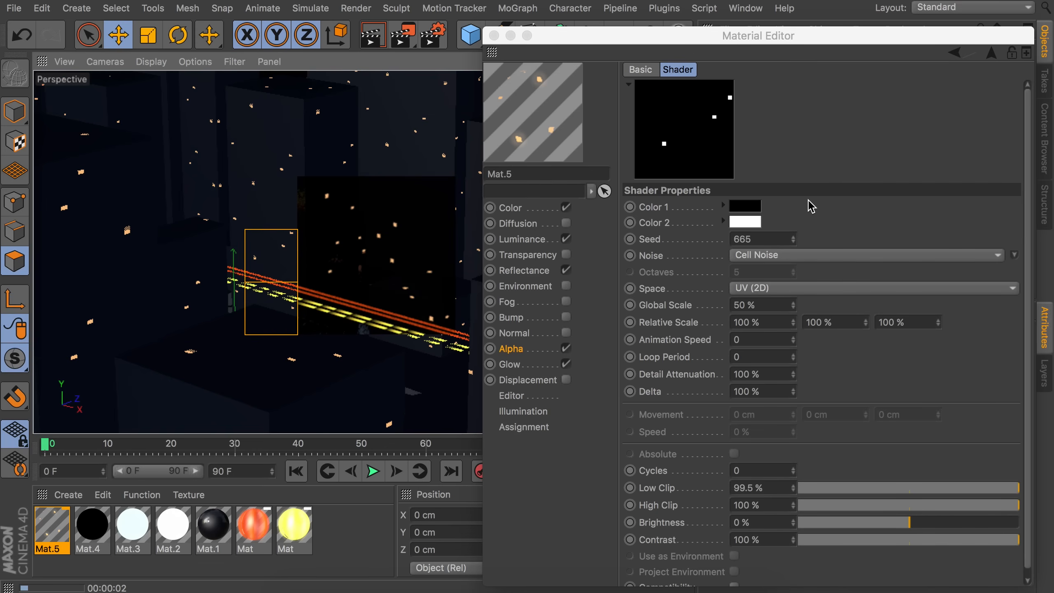
pyautogui.click(493, 36)
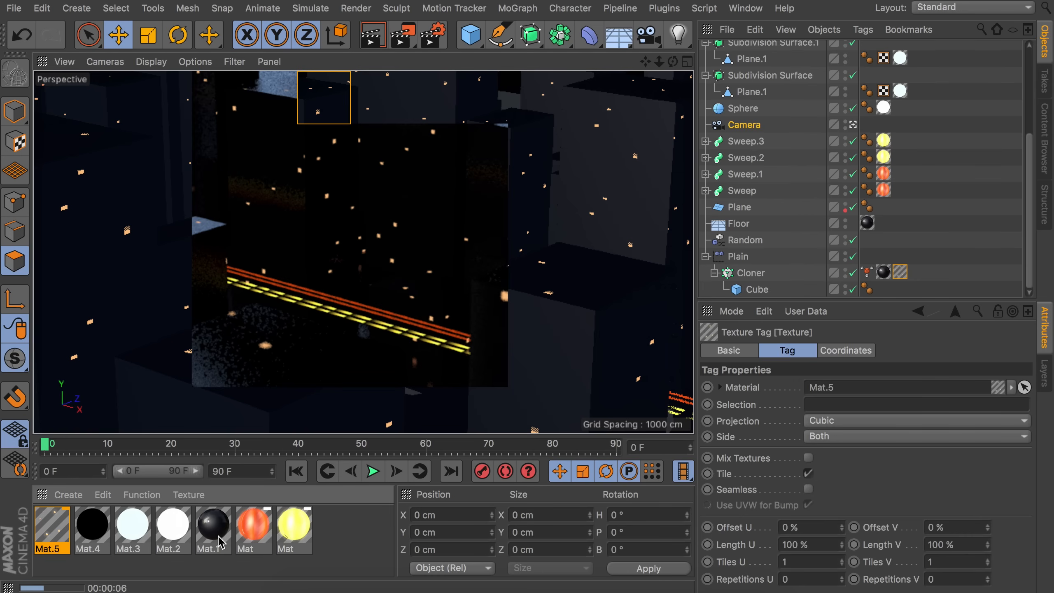
# Step: Duplicate the glowing window material and set the copy's luminance to H 0°, S 59%, V 84% with 100% brightness
pyautogui.keyDown('ctrl'); pyautogui.moveTo(58, 528); pyautogui.dragTo(40, 531); pyautogui.keyUp('ctrl')
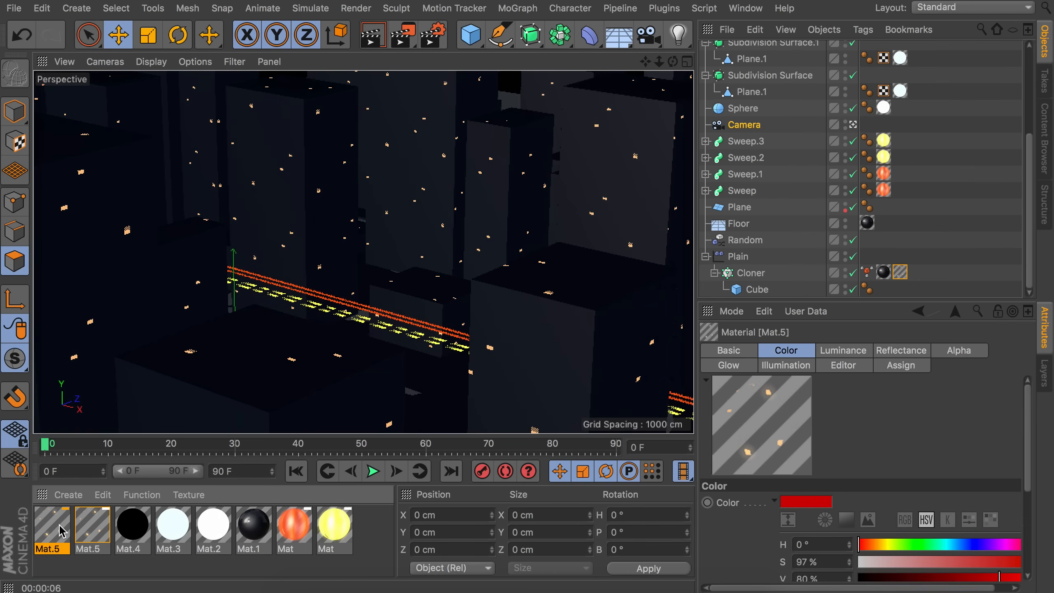
pyautogui.doubleClick(56, 527)
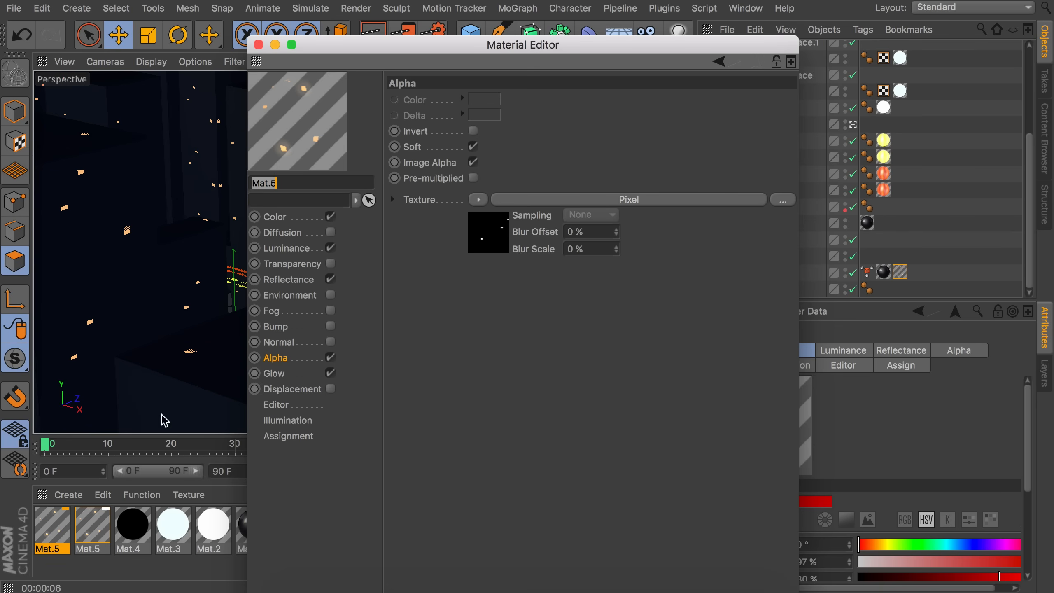
pyautogui.click(311, 249)
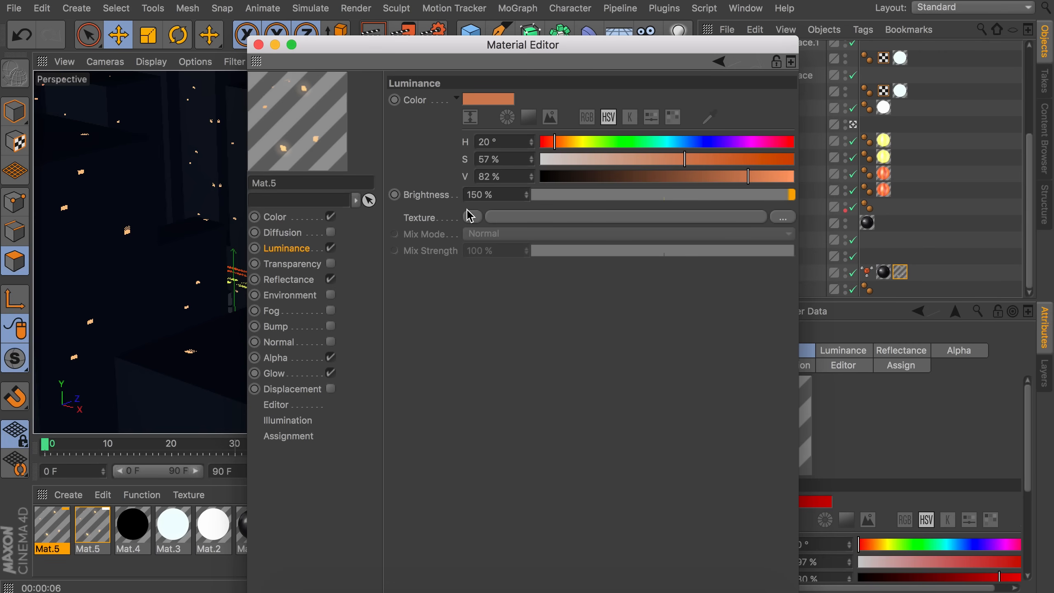
pyautogui.moveTo(552, 143); pyautogui.dragTo(539, 141)
pyautogui.click(689, 160)
pyautogui.moveTo(744, 177); pyautogui.dragTo(753, 174)
pyautogui.doubleClick(503, 191)
pyautogui.write('100')
pyautogui.press('Return')
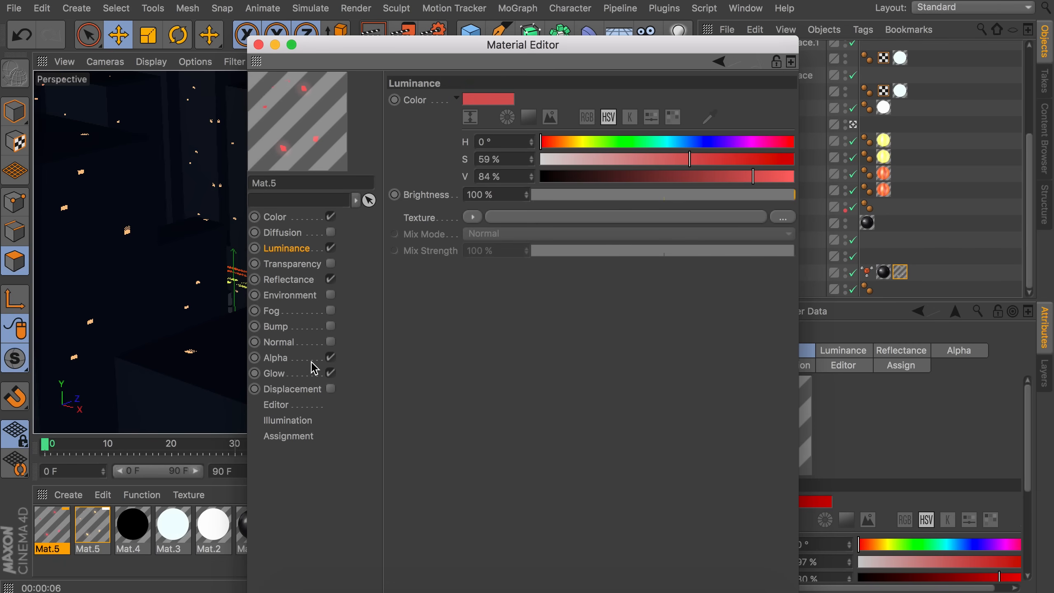
# Step: Change the noise in the red window material's alpha Pixel shader to Mod Noise and set its Low Clip to 56%
pyautogui.click(298, 357)
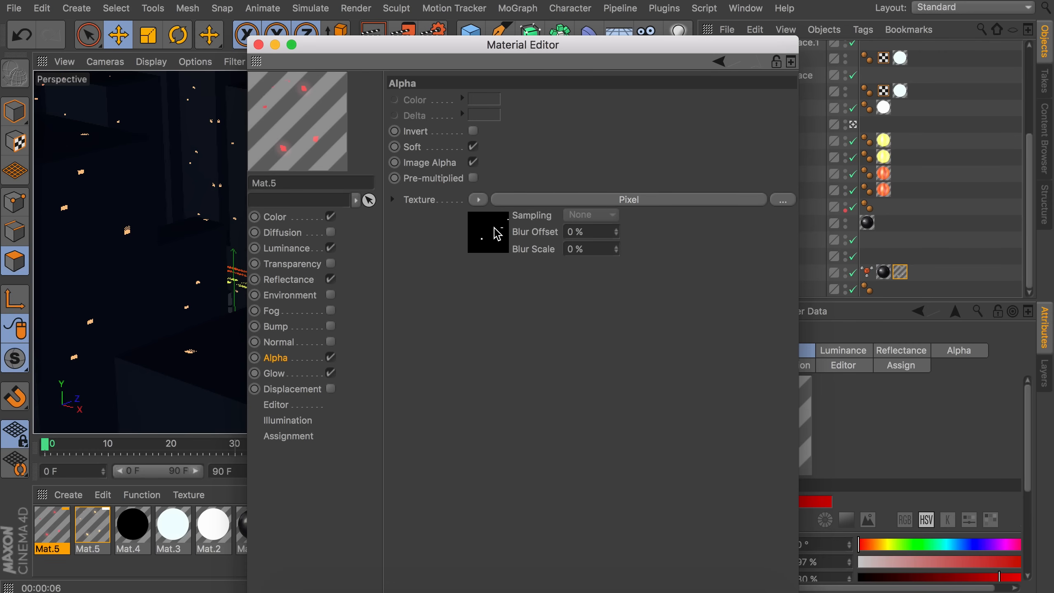
pyautogui.moveTo(390, 46); pyautogui.dragTo(608, 49)
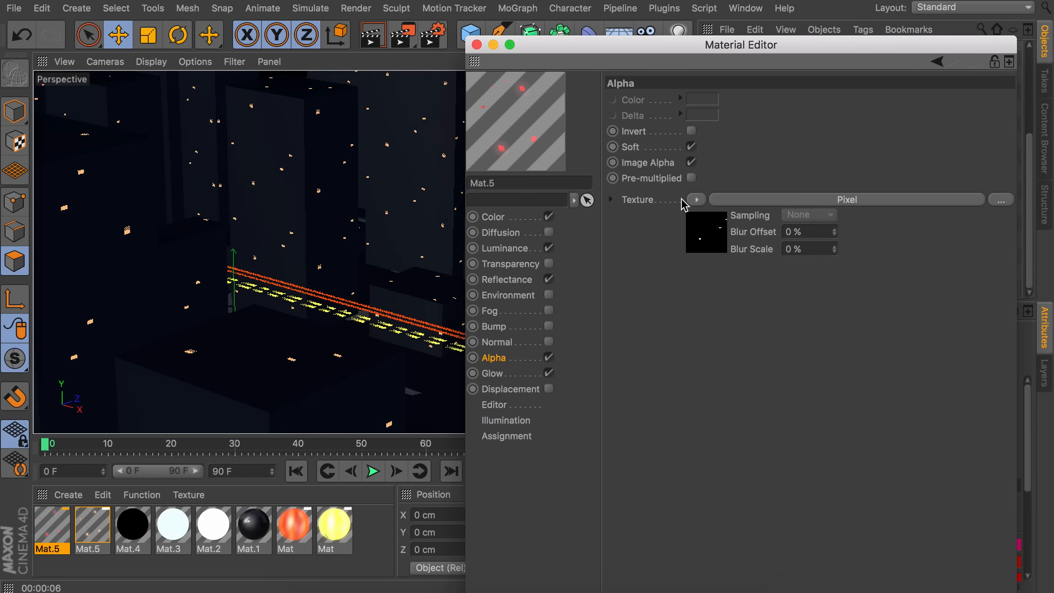
pyautogui.click(718, 237)
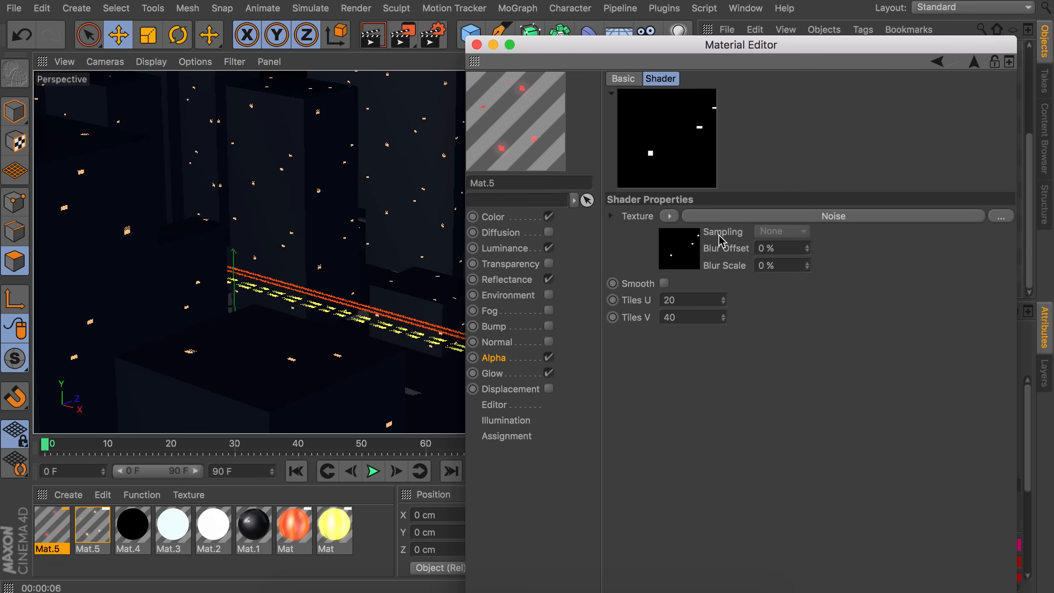
pyautogui.click(688, 256)
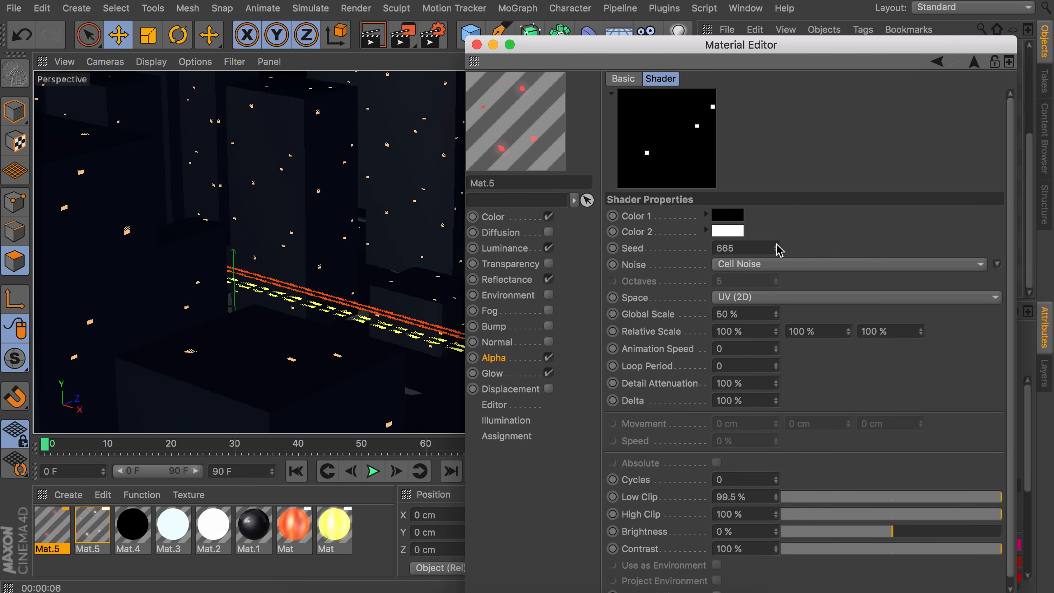
pyautogui.click(997, 265)
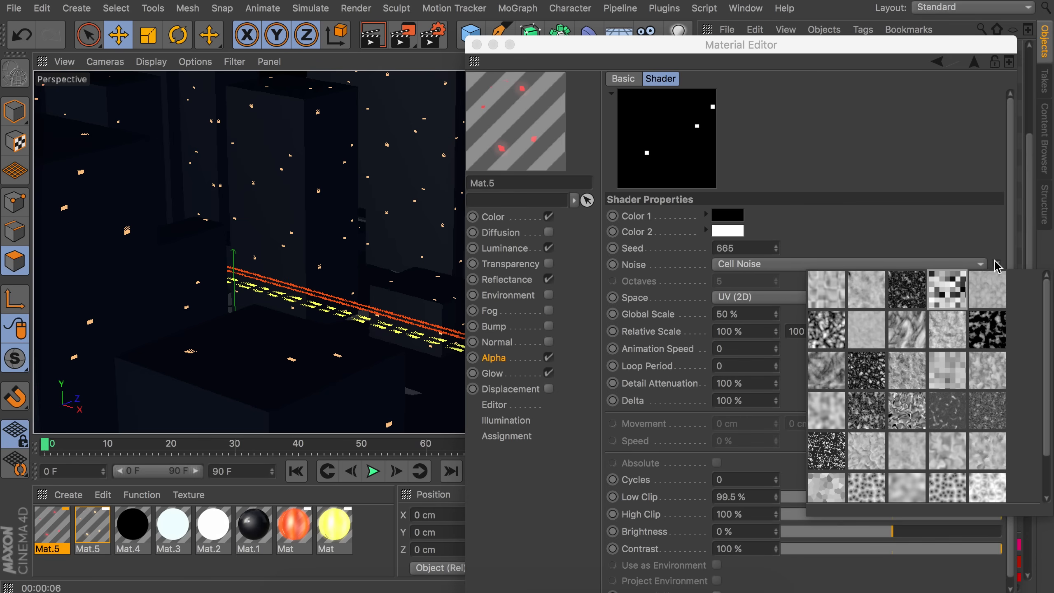
pyautogui.click(946, 371)
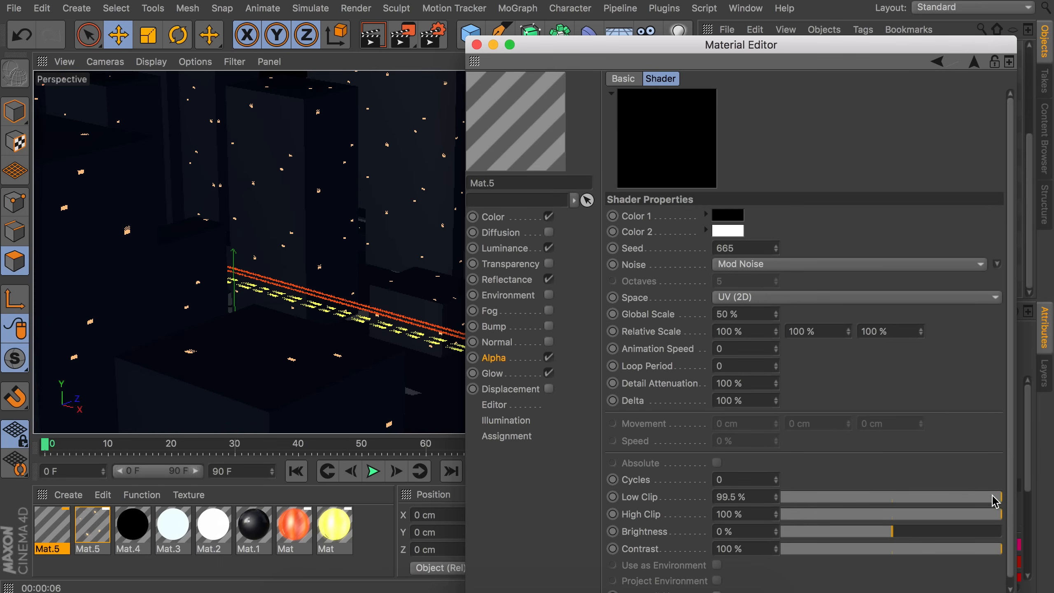
pyautogui.moveTo(985, 502); pyautogui.dragTo(952, 501)
pyautogui.moveTo(882, 507); pyautogui.dragTo(908, 504)
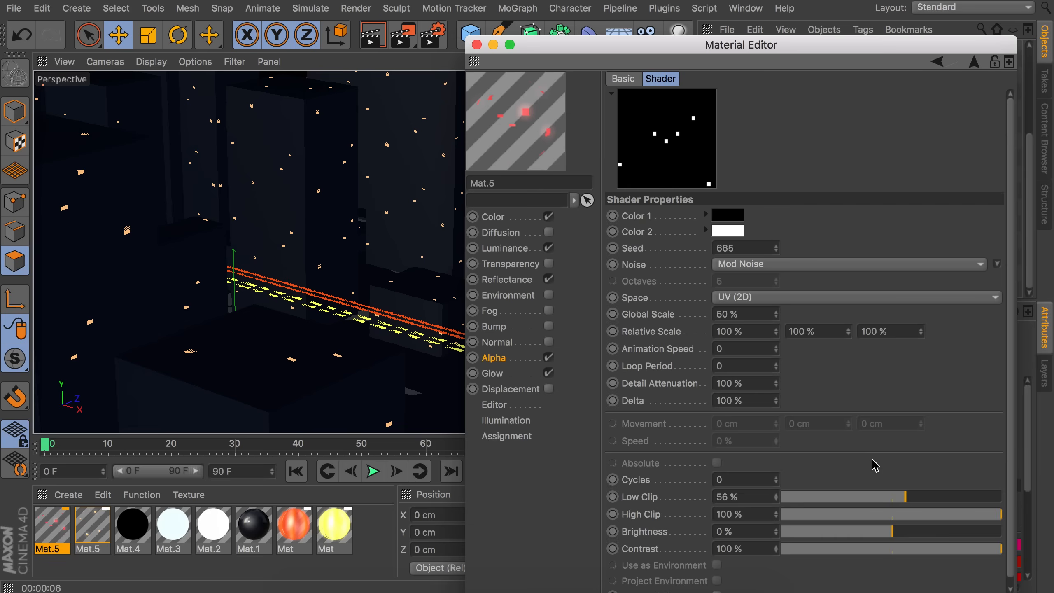
# Step: Apply the red window material to the Cloner and set its noise's Global Scale to 20%
pyautogui.moveTo(726, 40); pyautogui.dragTo(551, 448)
pyautogui.moveTo(653, 449); pyautogui.dragTo(887, 98)
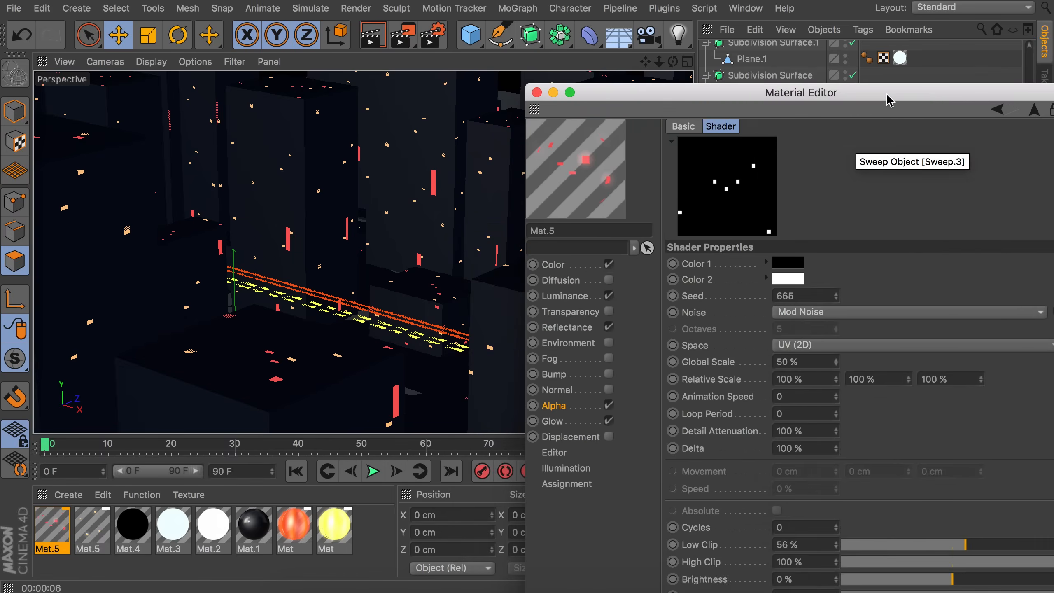
pyautogui.doubleClick(786, 362)
pyautogui.write('20')
pyautogui.press('Return')
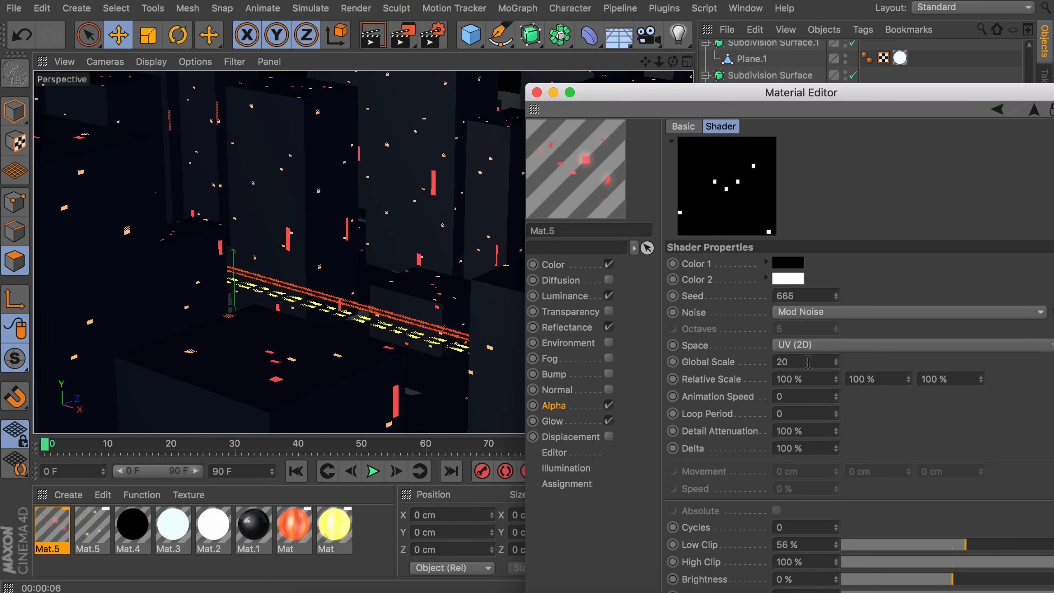
# Step: Raise the red material's Pixel shader tiles to 30 in U and 71 in V
pyautogui.click(1033, 109)
pyautogui.moveTo(782, 344); pyautogui.dragTo(783, 336)
pyautogui.click(784, 351)
pyautogui.click(782, 363)
pyautogui.click(782, 363)
pyautogui.click(782, 363)
pyautogui.click(781, 363)
pyautogui.click(782, 363)
pyautogui.doubleClick(742, 365)
pyautogui.write('7110')
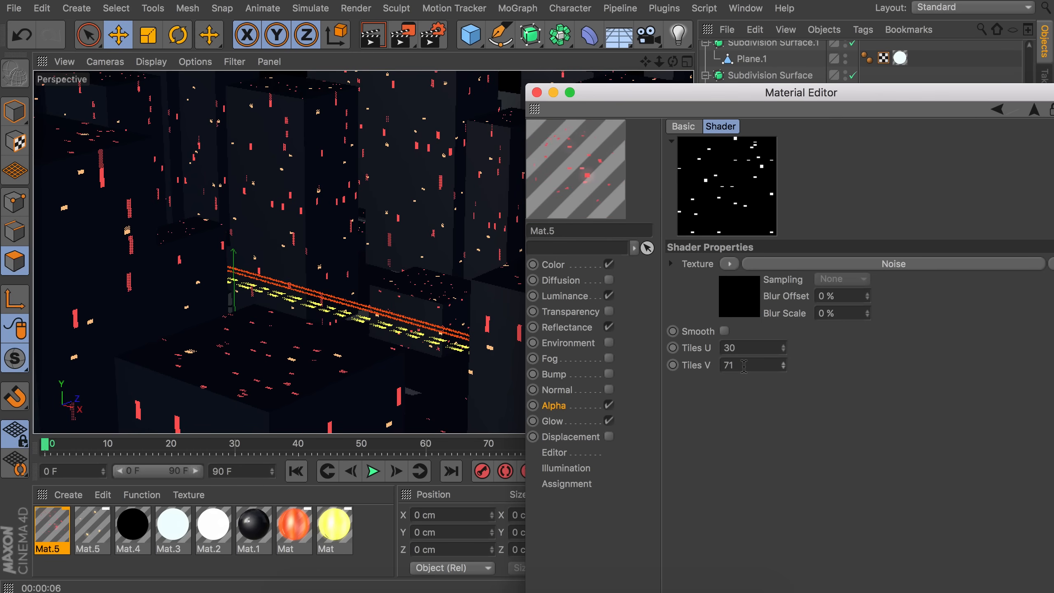
# Step: Try 10 vertical tiles in the Pixel shader, then set Tiles V to 12
pyautogui.doubleClick(761, 366)
pyautogui.write('10')
pyautogui.press('Return')
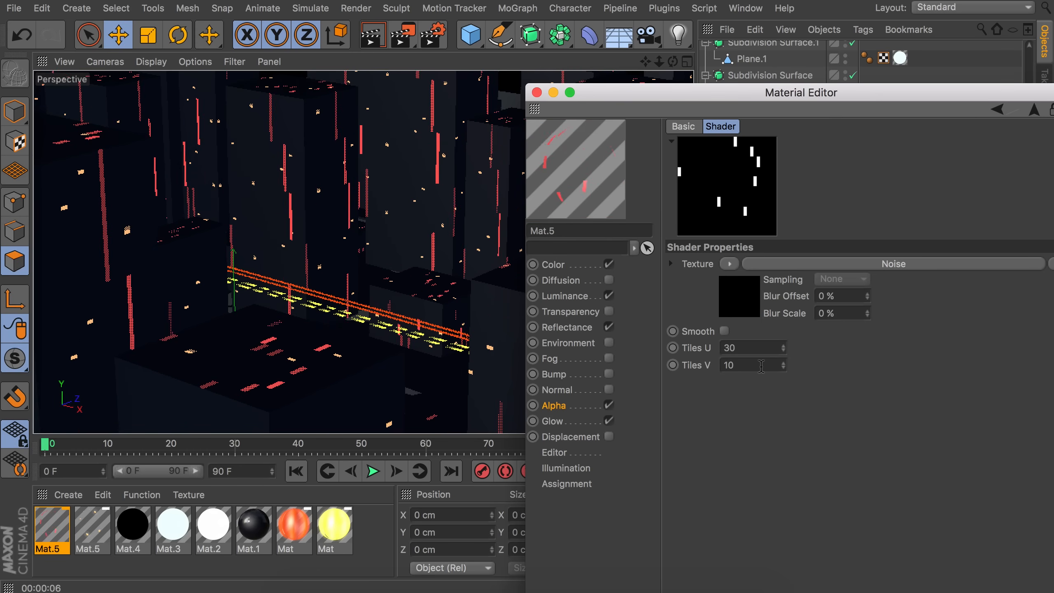
pyautogui.write('2')
pyautogui.press('Return')
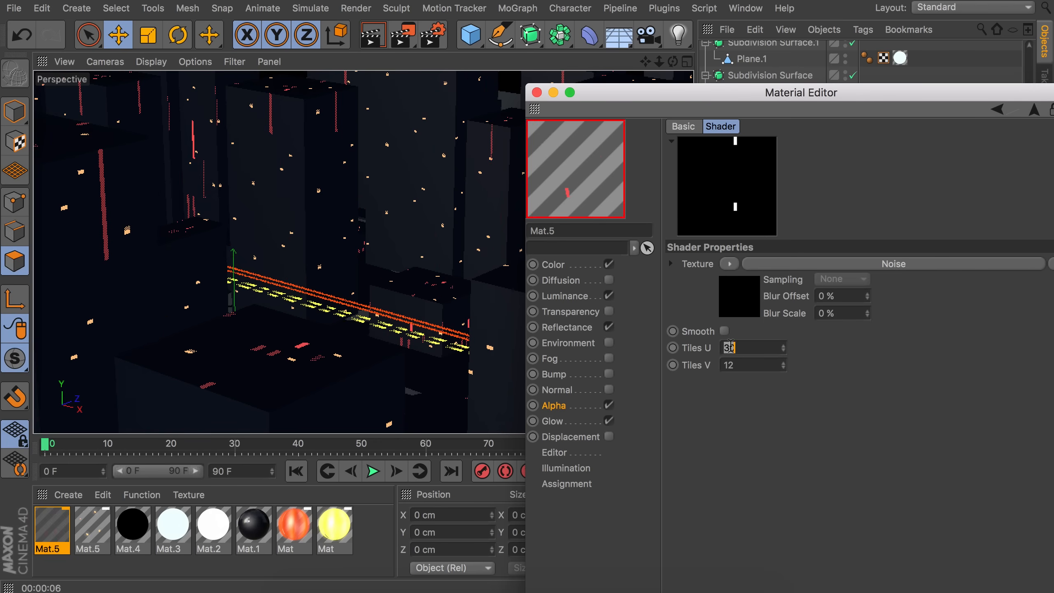
# Step: Set the Pixel shader's tiles to 25 in U and 52 in V and render the view
pyautogui.doubleClick(731, 347)
pyautogui.write('5')
pyautogui.keyDown('shift'); pyautogui.click(783, 362); pyautogui.keyUp('shift')
pyautogui.keyDown('shift'); pyautogui.click(783, 362); pyautogui.keyUp('shift')
pyautogui.keyDown('shift'); pyautogui.click(783, 345); pyautogui.keyUp('shift')
pyautogui.keyDown('shift'); pyautogui.click(782, 345); pyautogui.keyUp('shift')
pyautogui.keyDown('shift'); pyautogui.click(782, 362); pyautogui.keyUp('shift')
pyautogui.keyDown('shift'); pyautogui.click(782, 361); pyautogui.keyUp('shift')
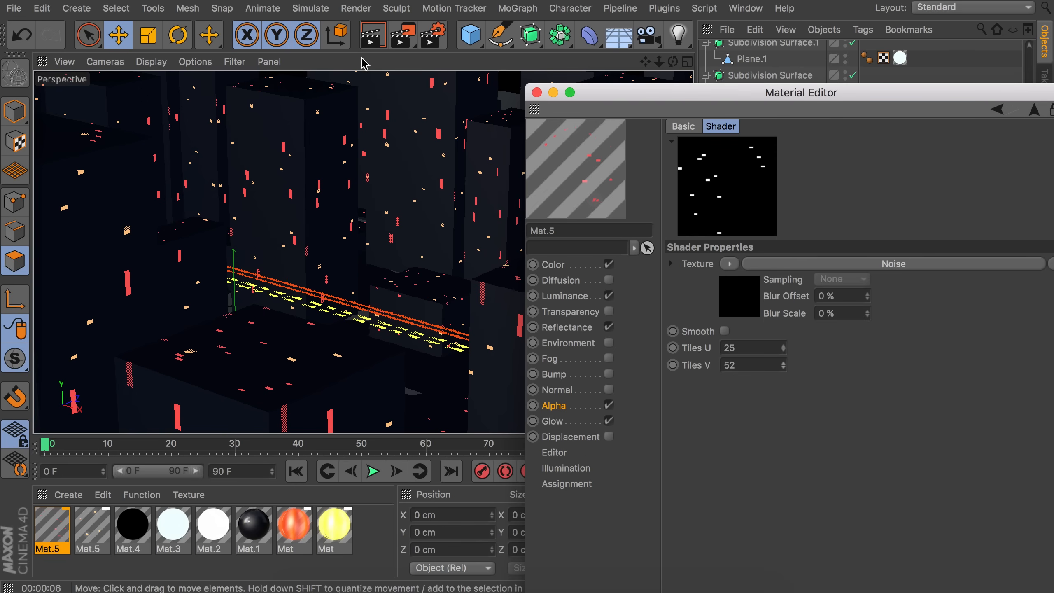
pyautogui.click(373, 36)
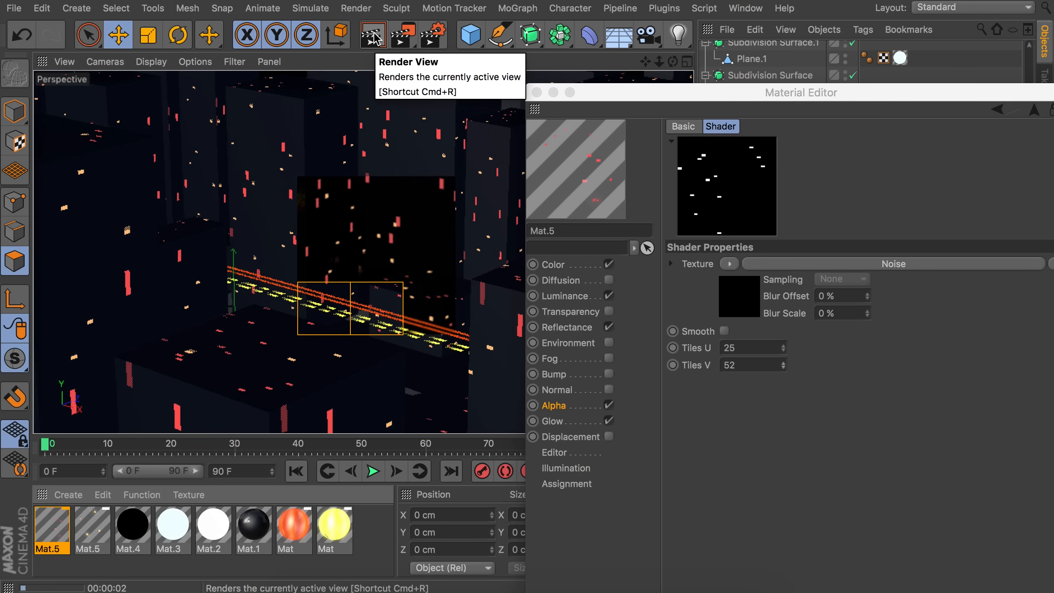
# Step: Set the Mod Noise's first Relative Scale value to 390% and its Global Scale to 5%
pyautogui.click(754, 296)
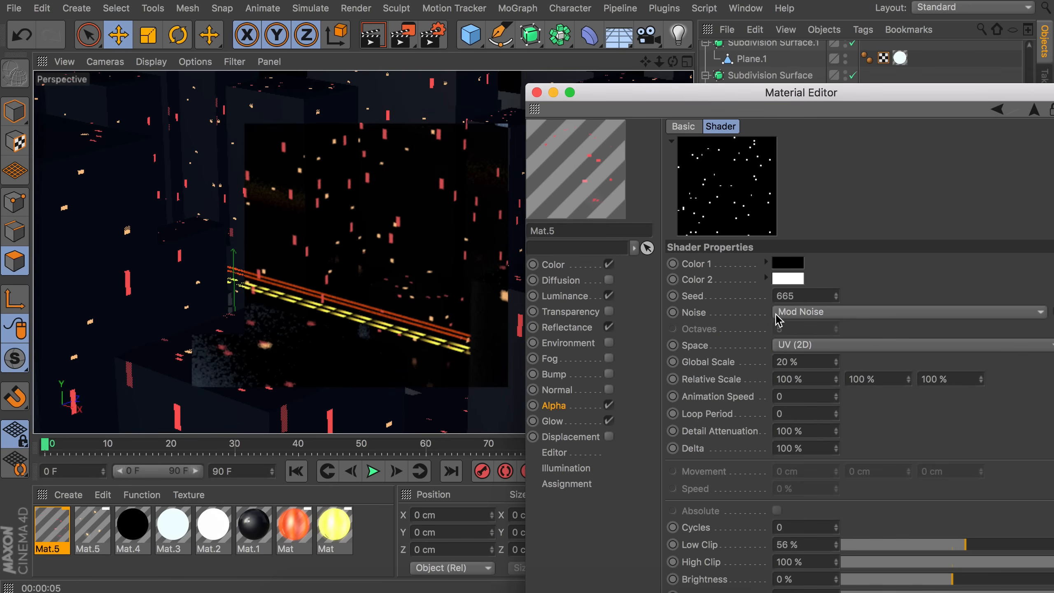
pyautogui.moveTo(836, 379); pyautogui.dragTo(828, 344)
pyautogui.doubleClick(800, 362)
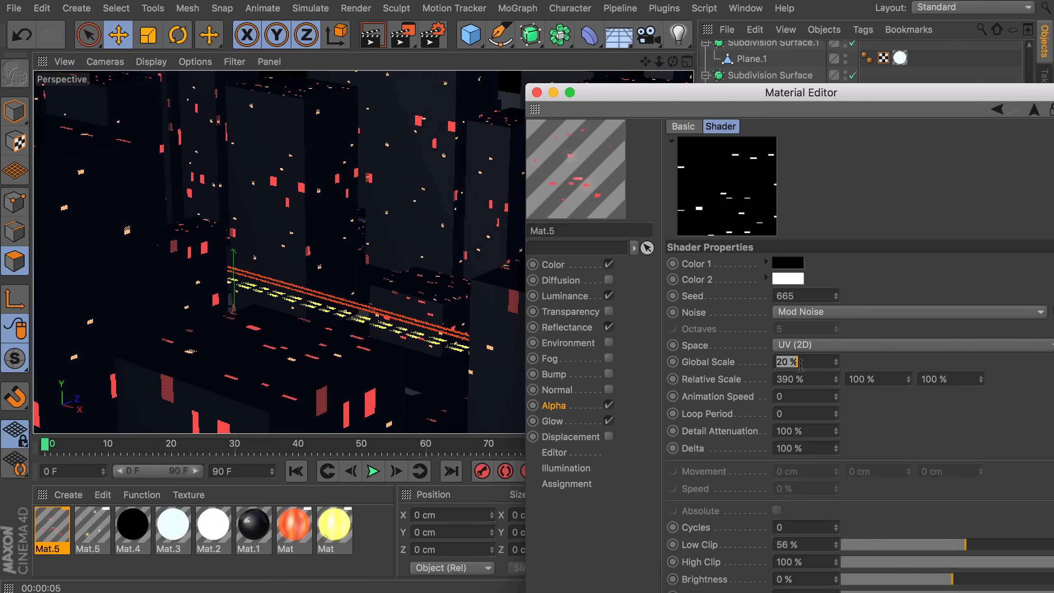
pyautogui.write('5')
pyautogui.press('Return')
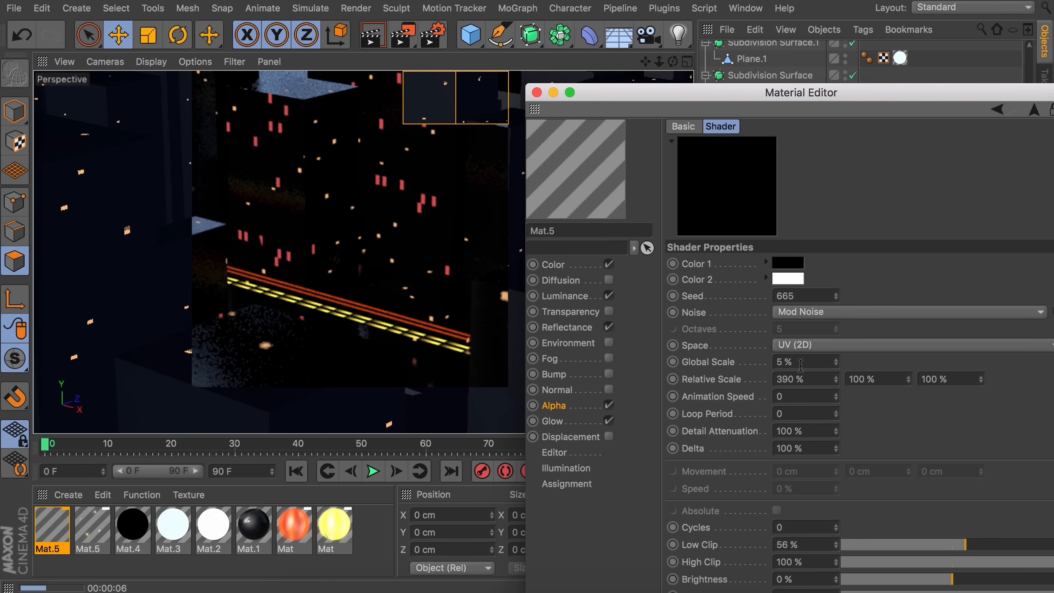
# Step: Switch the red window material's noise to Cell Noise and set its Low Clip to 99.5%
pyautogui.moveTo(987, 92); pyautogui.dragTo(940, 78)
pyautogui.click(1009, 296)
pyautogui.click(927, 329)
pyautogui.moveTo(998, 531); pyautogui.dragTo(1012, 532)
pyautogui.doubleClick(740, 530)
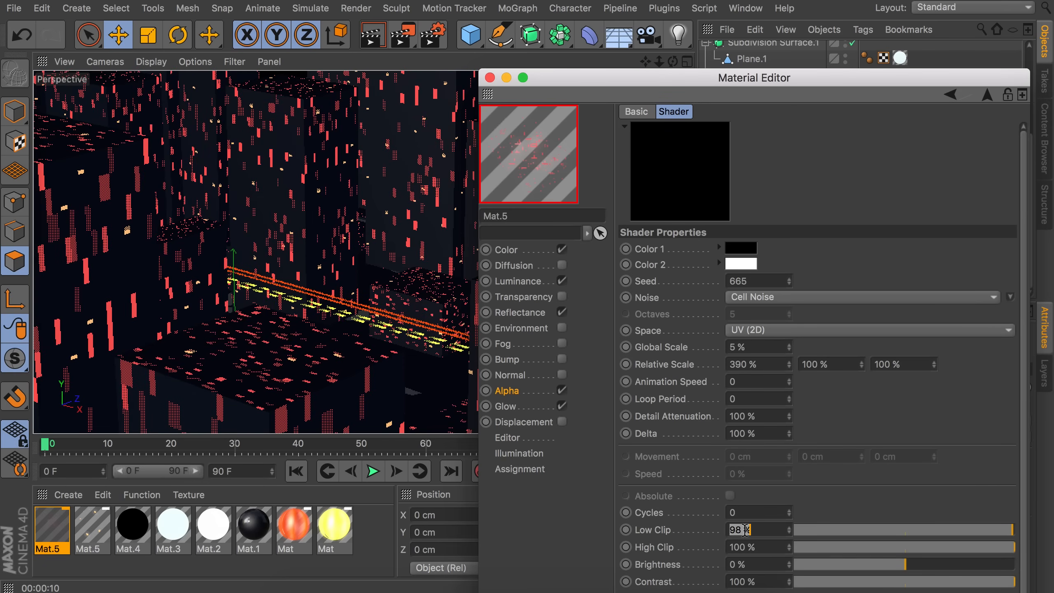
pyautogui.write('99.5')
pyautogui.press('Return')
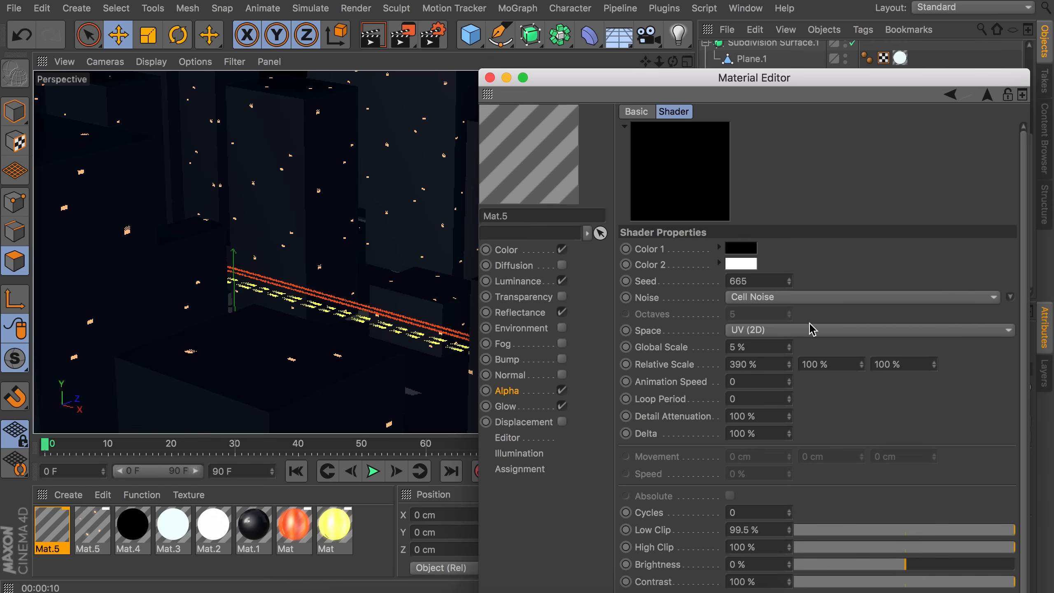
# Step: Test a Global Scale of 50% for the cell noise with a render, then set it to 70%
pyautogui.write('50')
pyautogui.press('Return')
pyautogui.press('super+r')
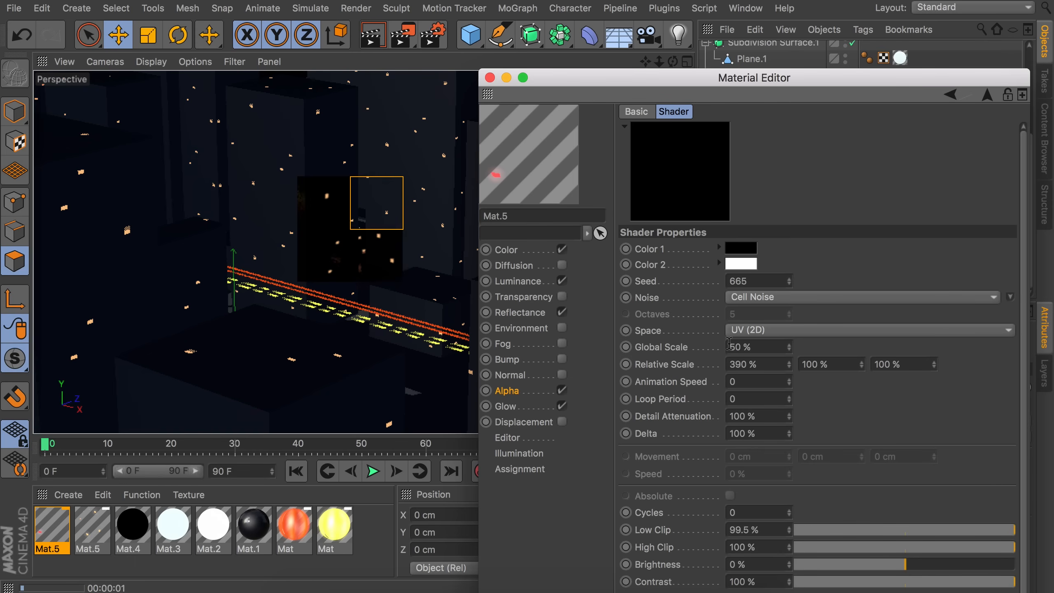
pyautogui.doubleClick(729, 346)
pyautogui.write('70')
pyautogui.press('Return')
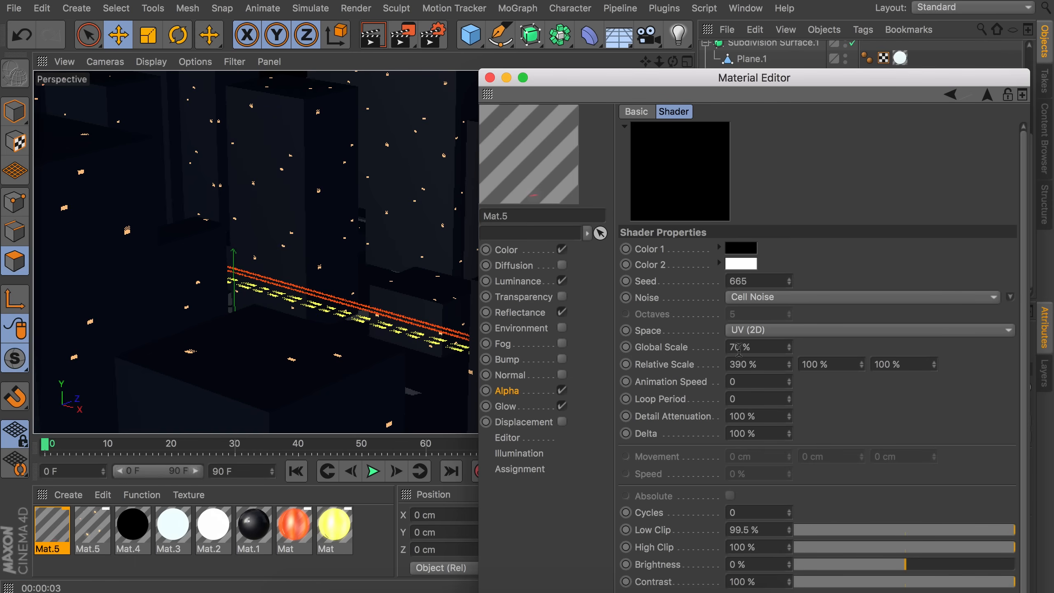
pyautogui.press('Return')
# Step: Reduce the Pixel shader's tiles to 15 in U and 32 in V and close the material editor
pyautogui.click(987, 95)
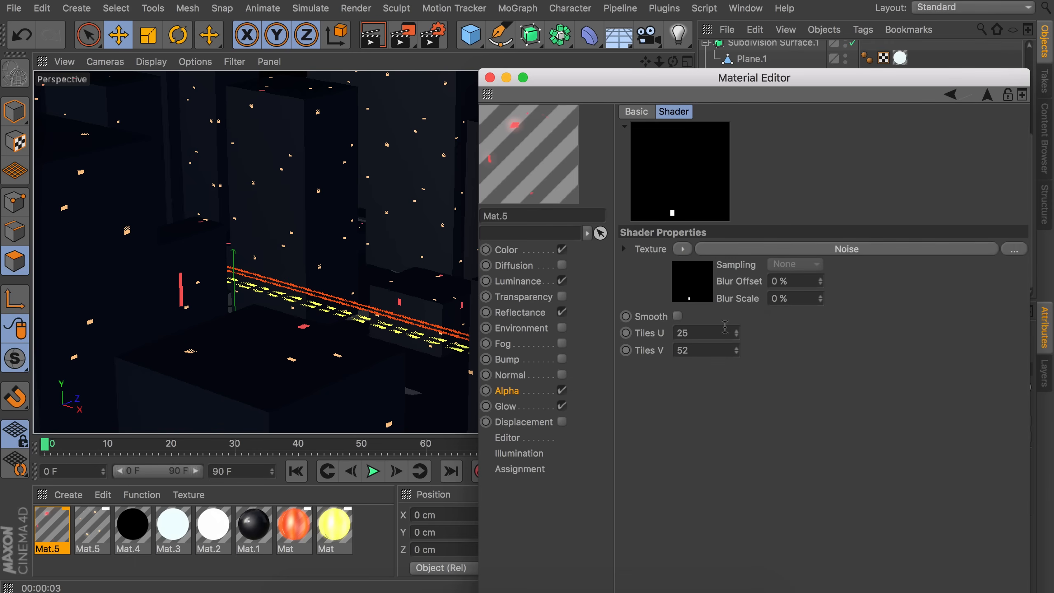
pyautogui.keyDown('shift'); pyautogui.click(736, 354); pyautogui.keyUp('shift')
pyautogui.keyDown('shift'); pyautogui.click(736, 336); pyautogui.keyUp('shift')
pyautogui.keyDown('shift'); pyautogui.click(736, 353); pyautogui.keyUp('shift')
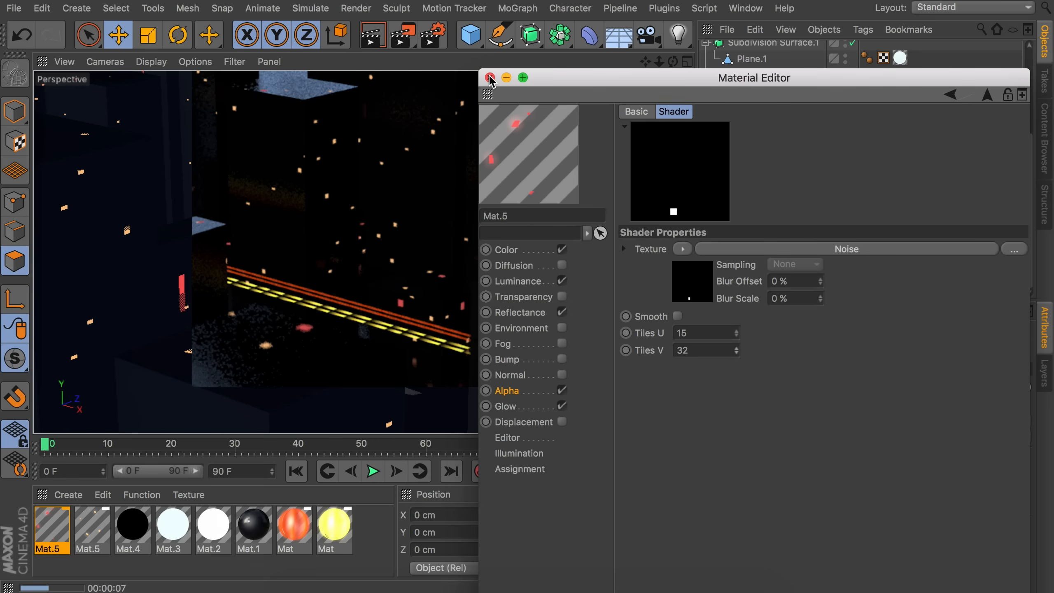
pyautogui.click(489, 78)
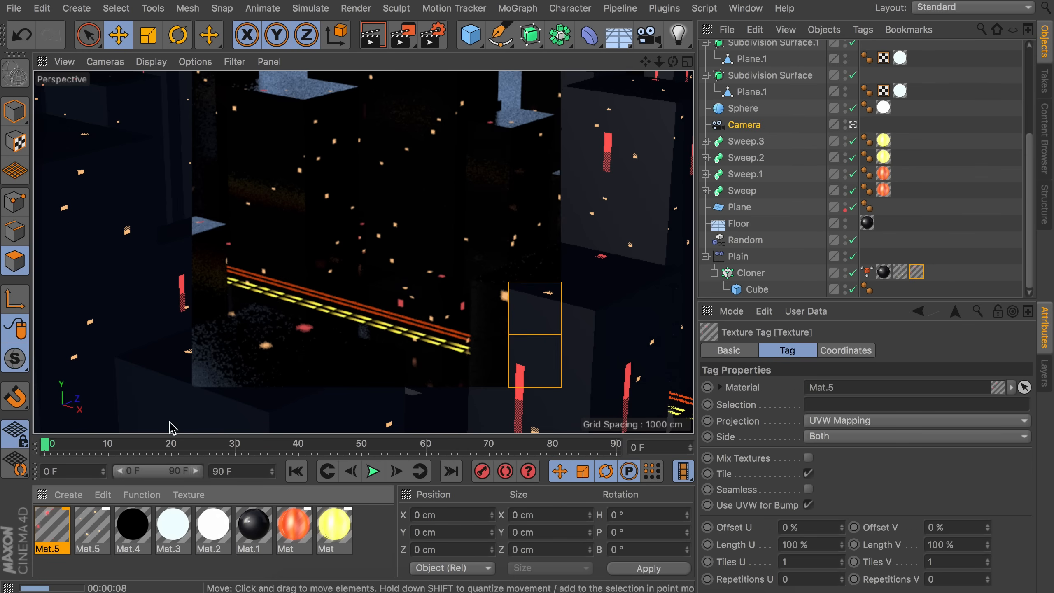
# Step: Duplicate the orange window material and open the noise inside the copy's alpha Pixel shader
pyautogui.click(100, 529)
pyautogui.moveTo(100, 527); pyautogui.dragTo(58, 525)
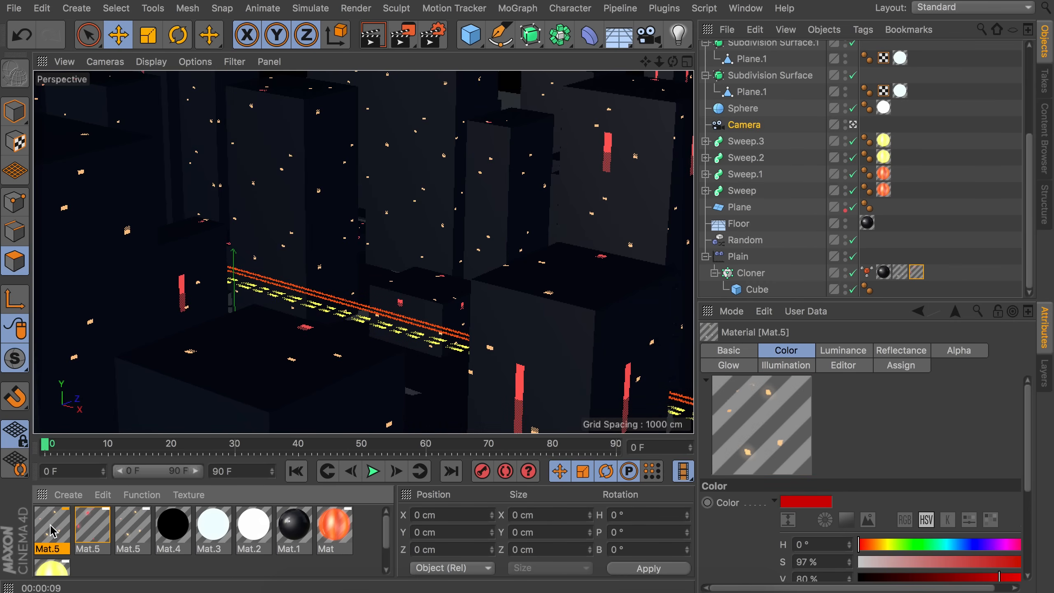
pyautogui.doubleClick(52, 530)
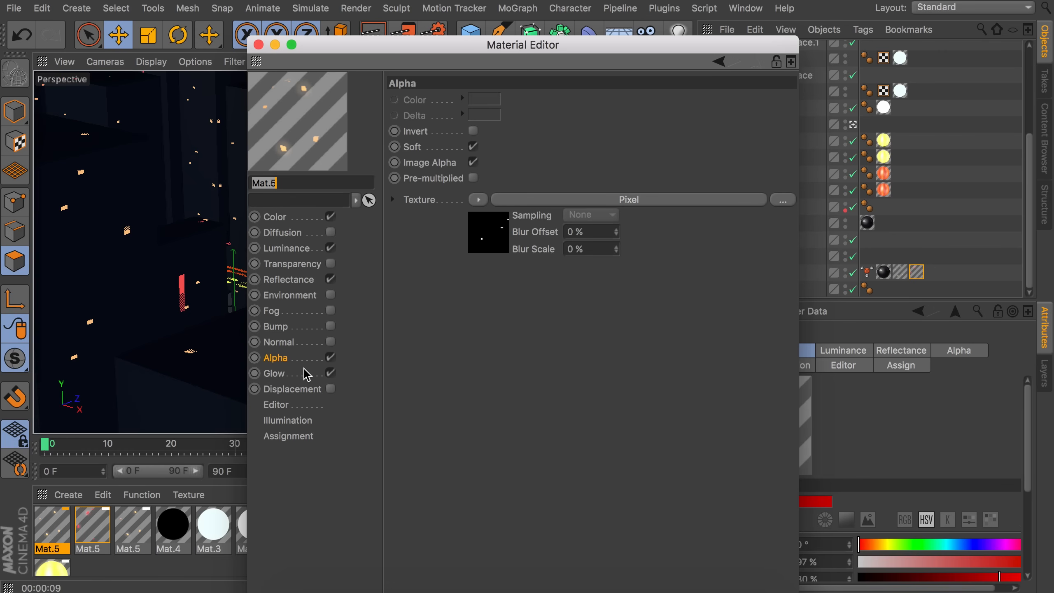
pyautogui.click(492, 243)
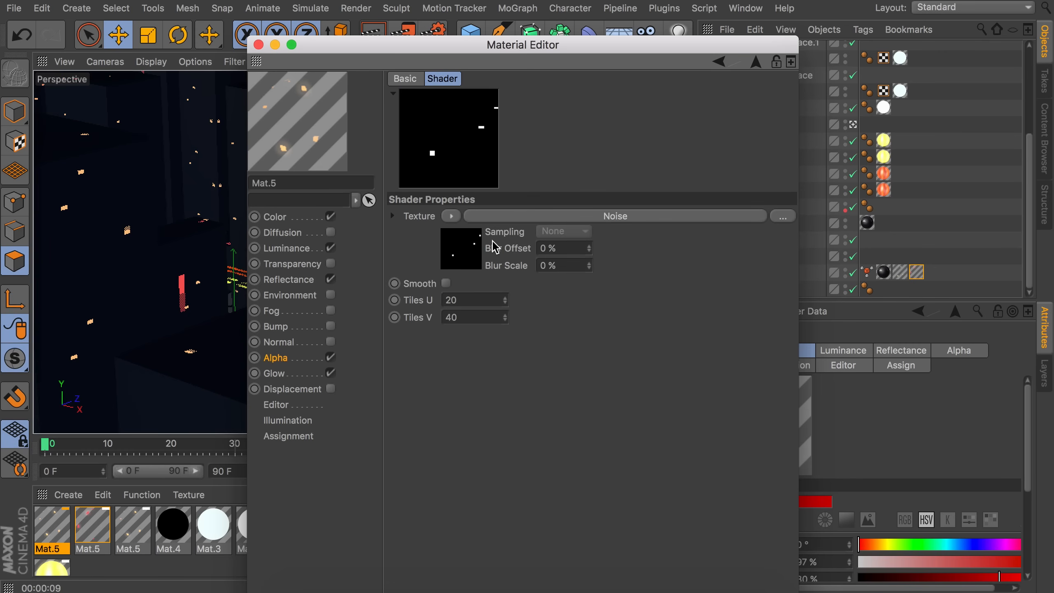
pyautogui.click(458, 246)
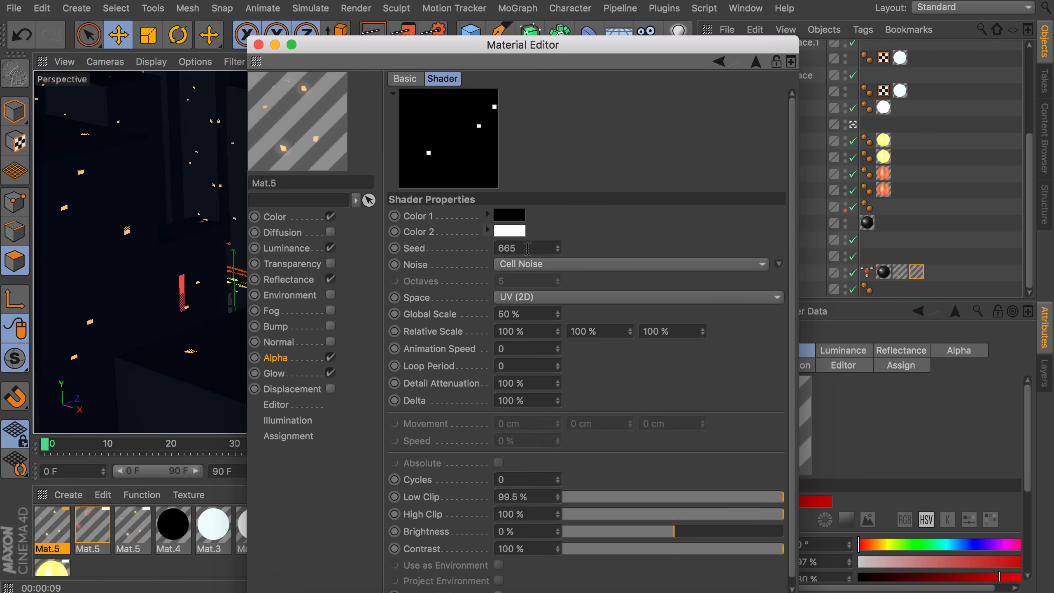
# Step: Raise the copied material's noise seed by a few steps and set its Low Clip to 99%
pyautogui.click(558, 246)
pyautogui.click(558, 246)
pyautogui.click(557, 245)
pyautogui.click(558, 246)
pyautogui.doubleClick(522, 498)
pyautogui.write('99')
pyautogui.press('Return')
# Step: Turn off the copied material's luminance, change its base color to a pale blue and close the material editor
pyautogui.click(286, 248)
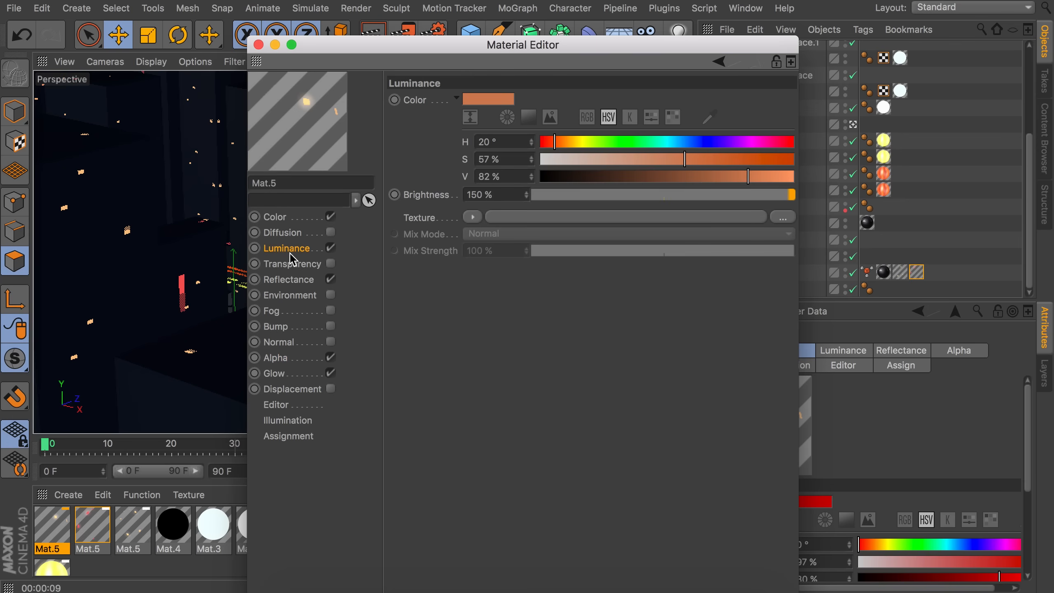
pyautogui.click(330, 248)
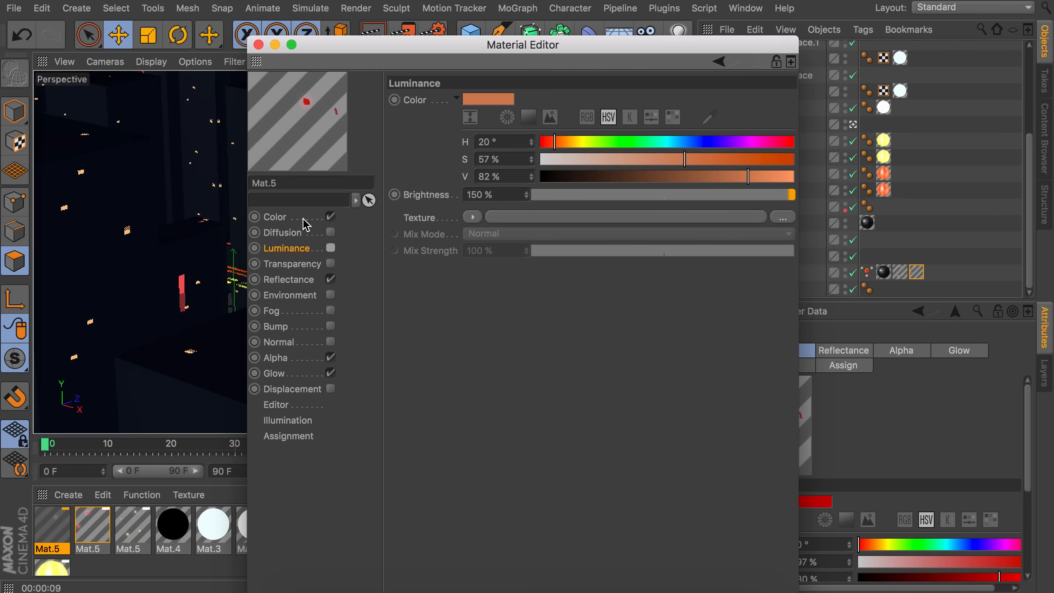
pyautogui.click(291, 216)
pyautogui.click(671, 144)
pyautogui.click(684, 143)
pyautogui.moveTo(579, 161); pyautogui.dragTo(587, 162)
pyautogui.click(258, 45)
# Step: Apply the pale blue window material to the Cloner and render the view to check the lights
pyautogui.moveTo(58, 525); pyautogui.dragTo(747, 273)
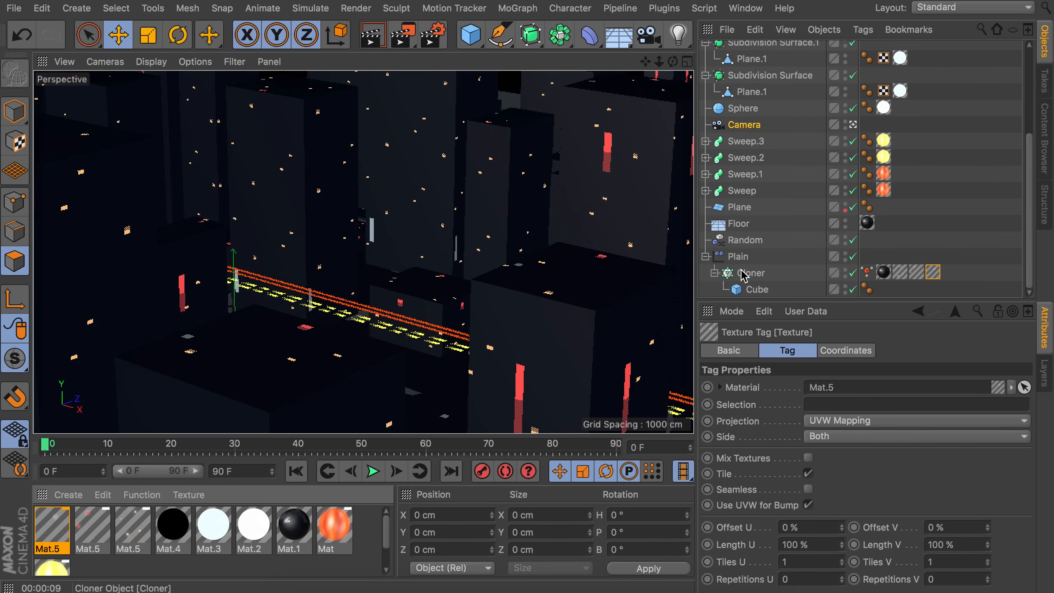
pyautogui.click(371, 36)
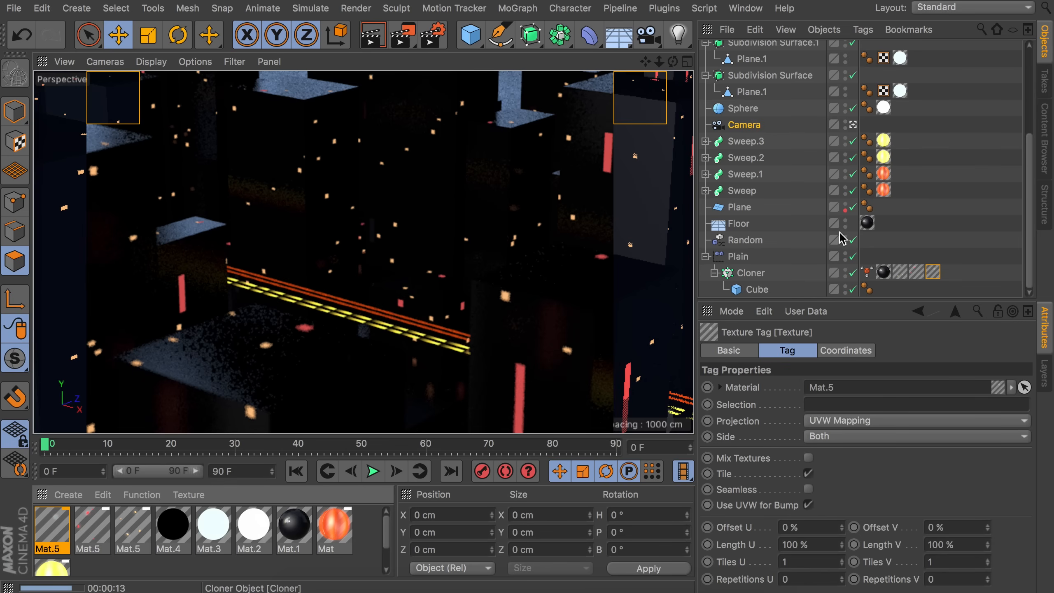
pyautogui.click(946, 197)
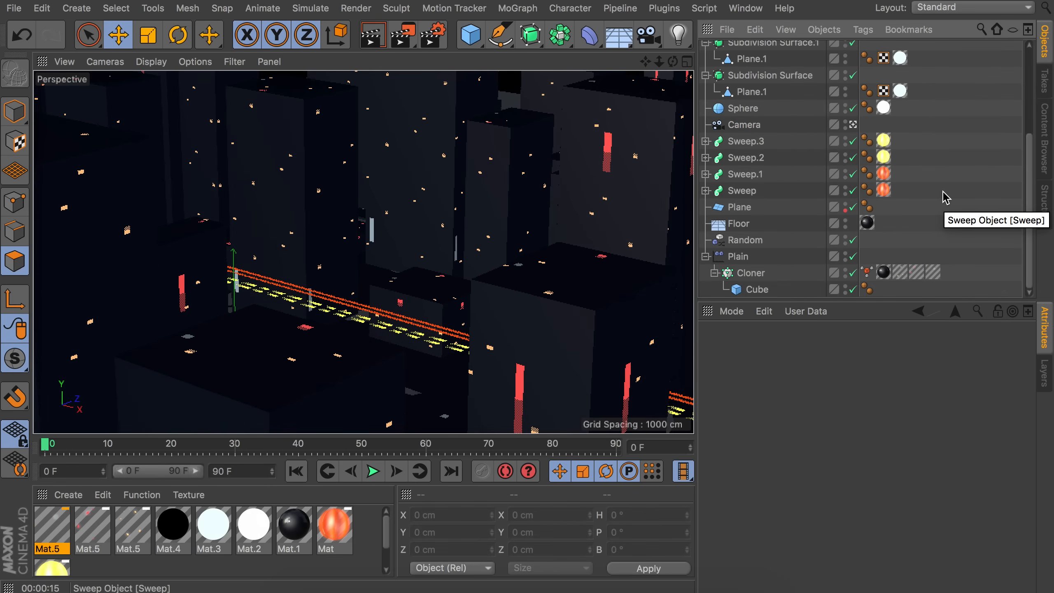
# Step: Leave the camera view and move all four texture tags from the Cloner onto the Random effector
pyautogui.click(852, 125)
pyautogui.keyDown('alt'); pyautogui.moveTo(389, 235); pyautogui.dragTo(424, 124, button='right'); pyautogui.keyUp('alt')
pyautogui.keyDown('alt'); pyautogui.moveTo(424, 125); pyautogui.dragTo(387, 283); pyautogui.keyUp('alt')
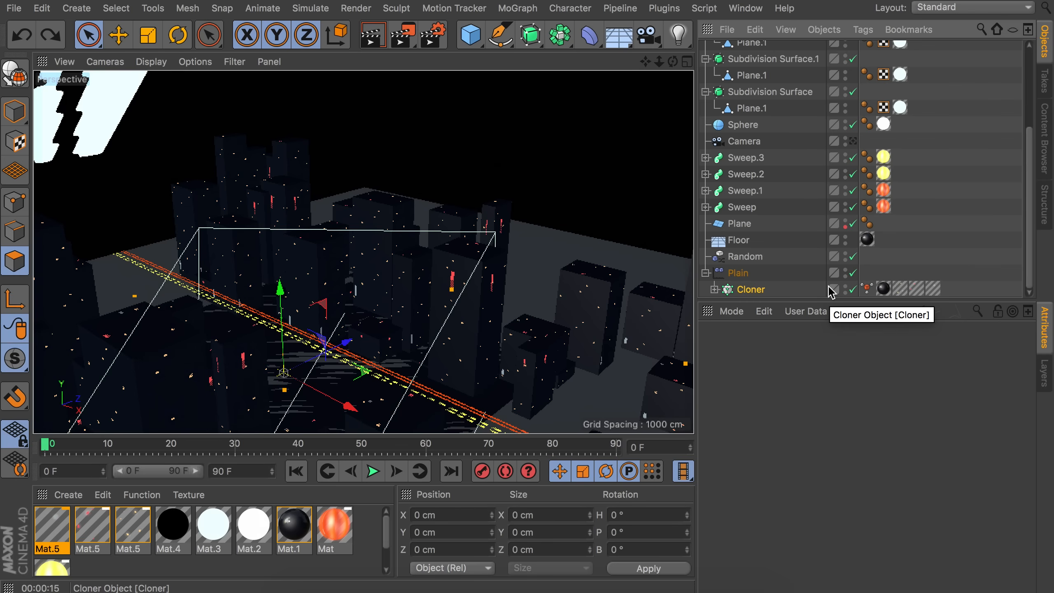
pyautogui.click(883, 290)
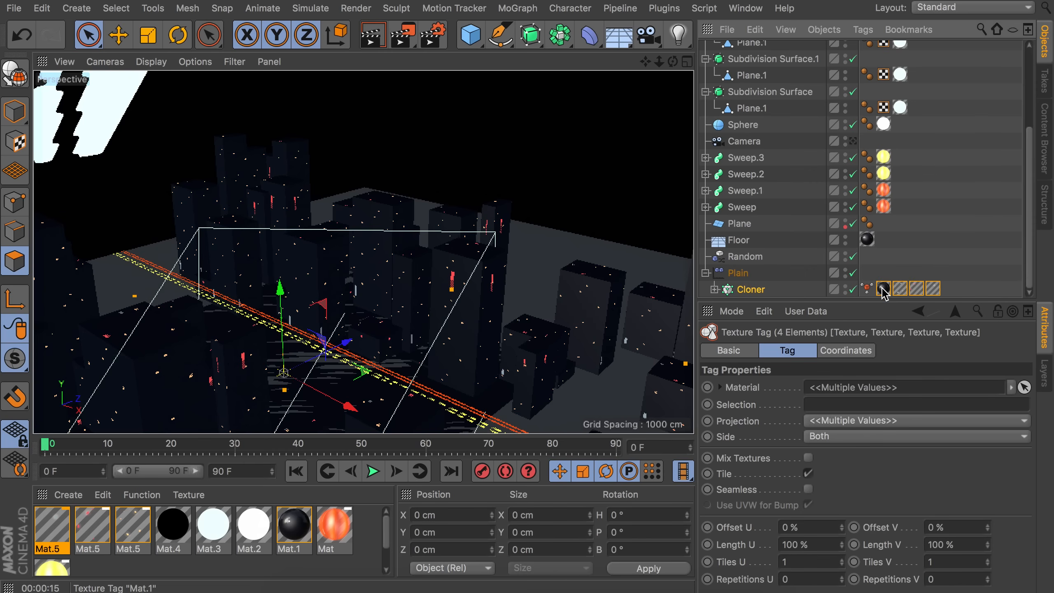
pyautogui.moveTo(884, 294); pyautogui.dragTo(871, 259)
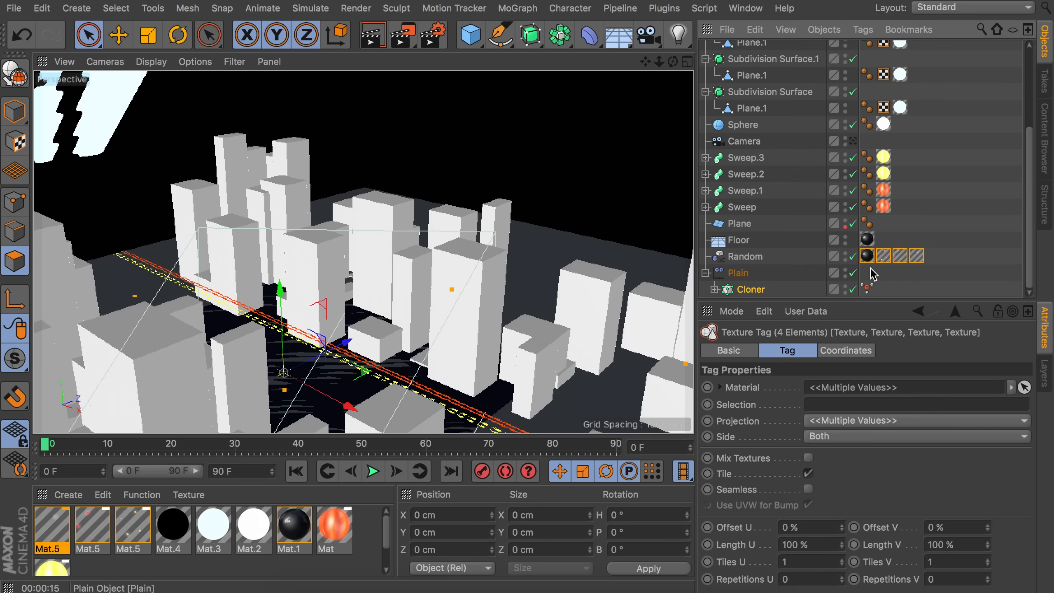
# Step: Make the Cloner editable and merge it with all its child cubes into one polygon object, deleting the originals
pyautogui.click(751, 289)
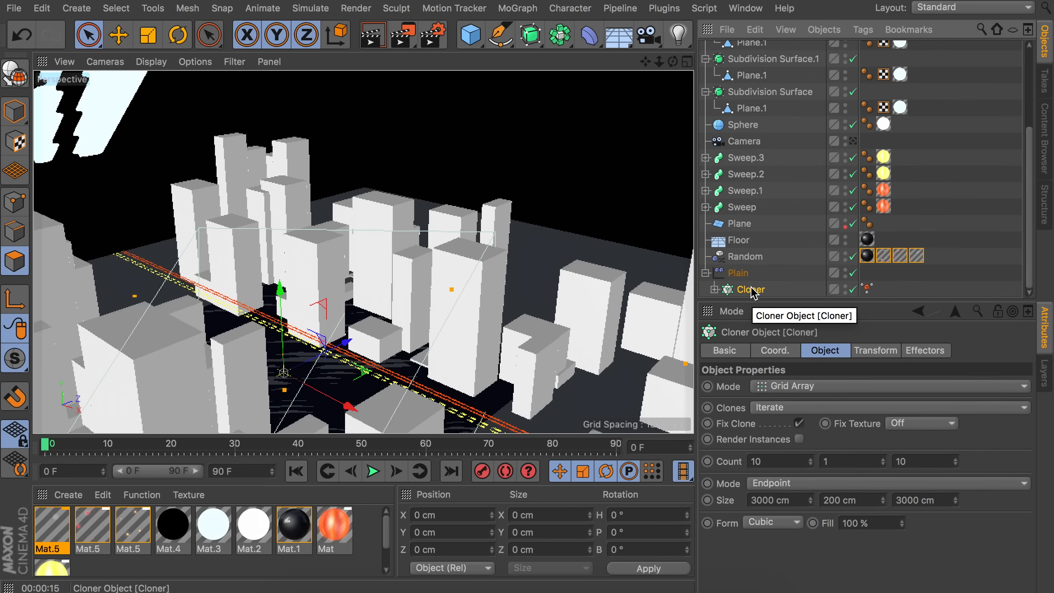
pyautogui.press('c')
pyautogui.rightClick(751, 291)
pyautogui.click(790, 319)
pyautogui.rightClick(747, 290)
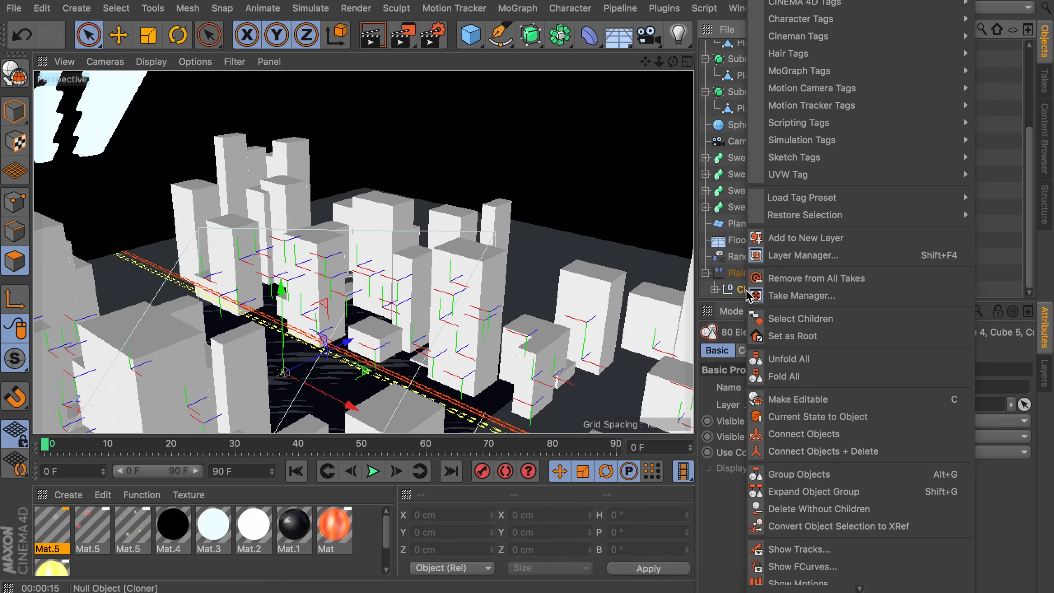
pyautogui.click(790, 451)
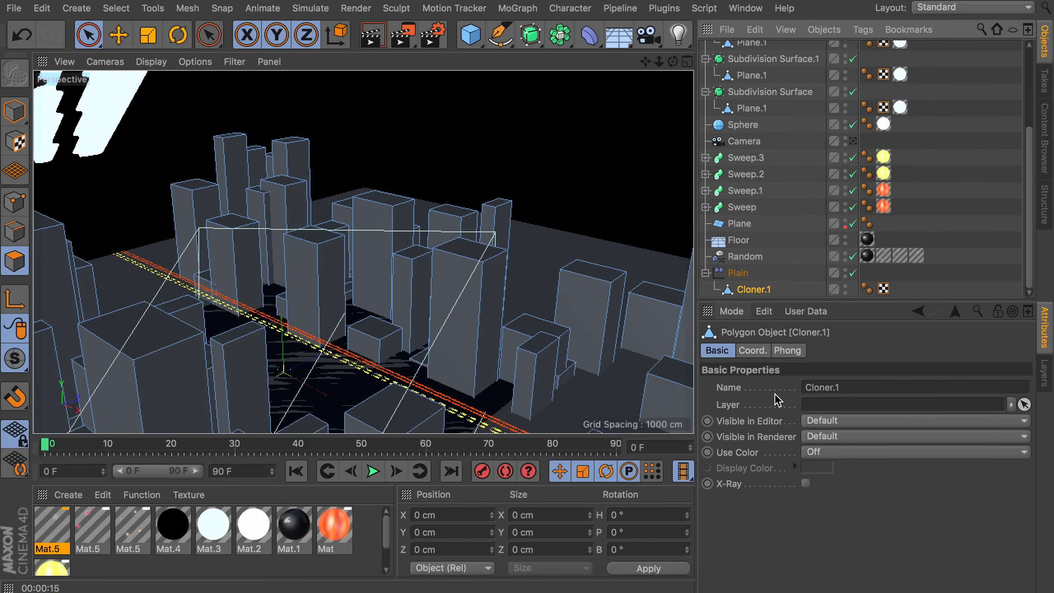
# Step: Select the rooftop polygons of all merged buildings from the top view and return to the perspective view
pyautogui.middleClick(381, 231)
pyautogui.middleClick(415, 199)
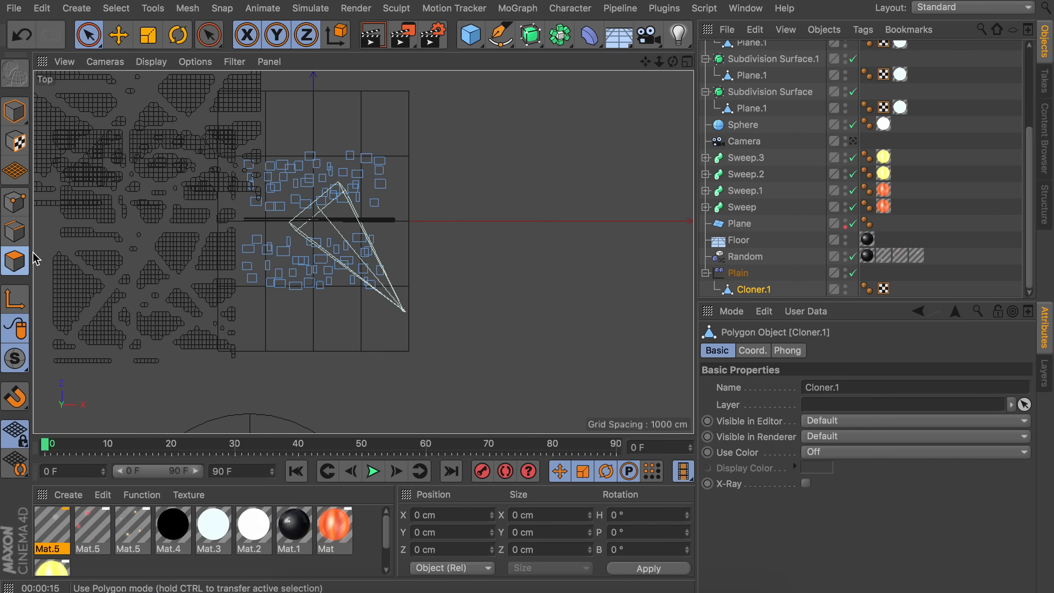
pyautogui.click(254, 174)
pyautogui.moveTo(297, 181)
pyautogui.mouseDown()
pyautogui.moveTo(286, 203)
pyautogui.moveTo(303, 233)
pyautogui.mouseUp()
pyautogui.middleClick(226, 195)
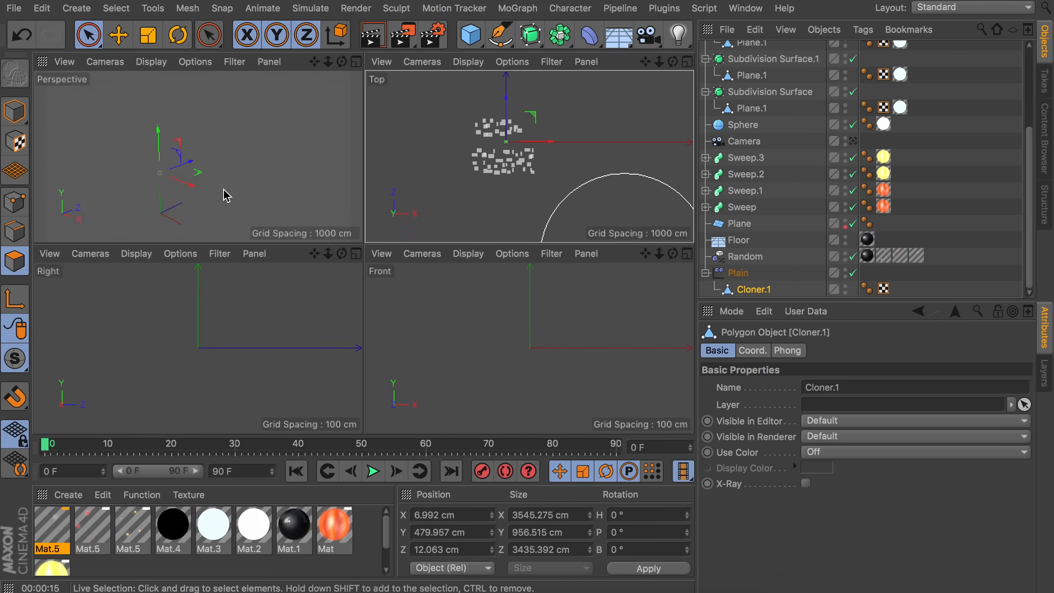
pyautogui.middleClick(241, 168)
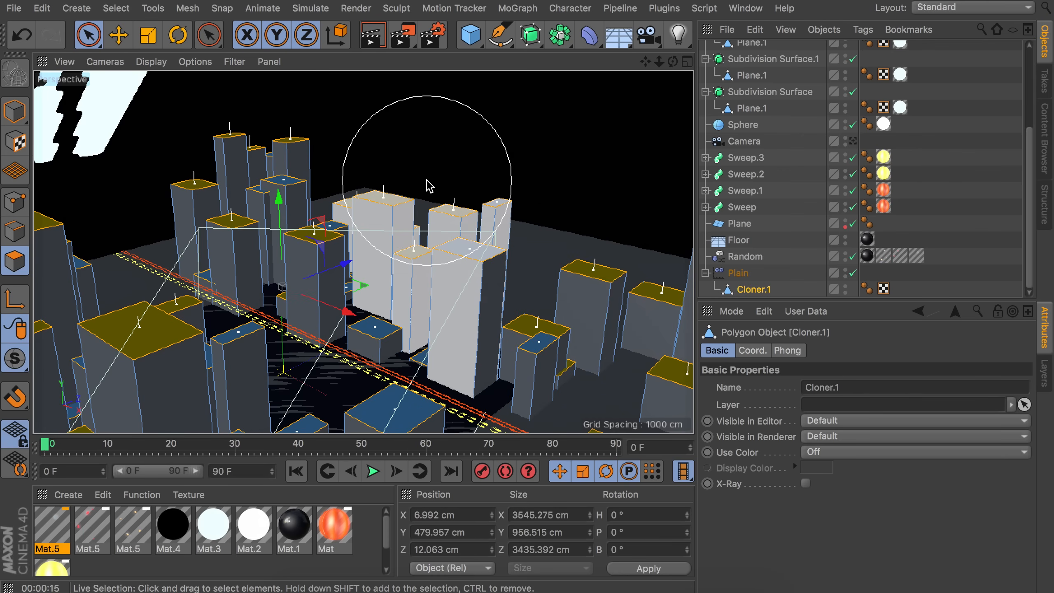
# Step: Invert the rooftop selection on the merged buildings and store it as a polygon selection
pyautogui.press('u')
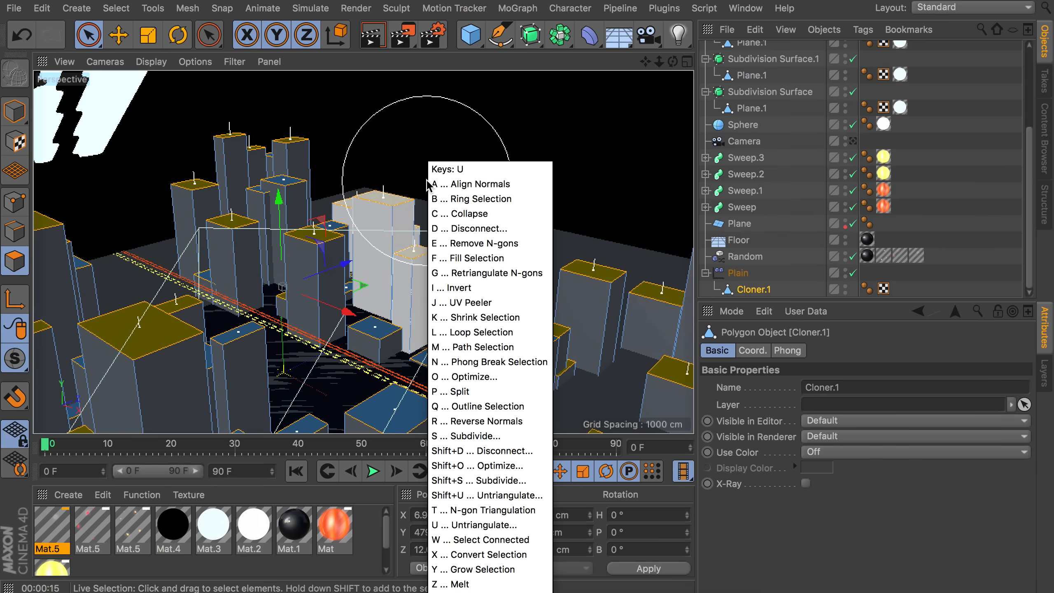
pyautogui.press('i')
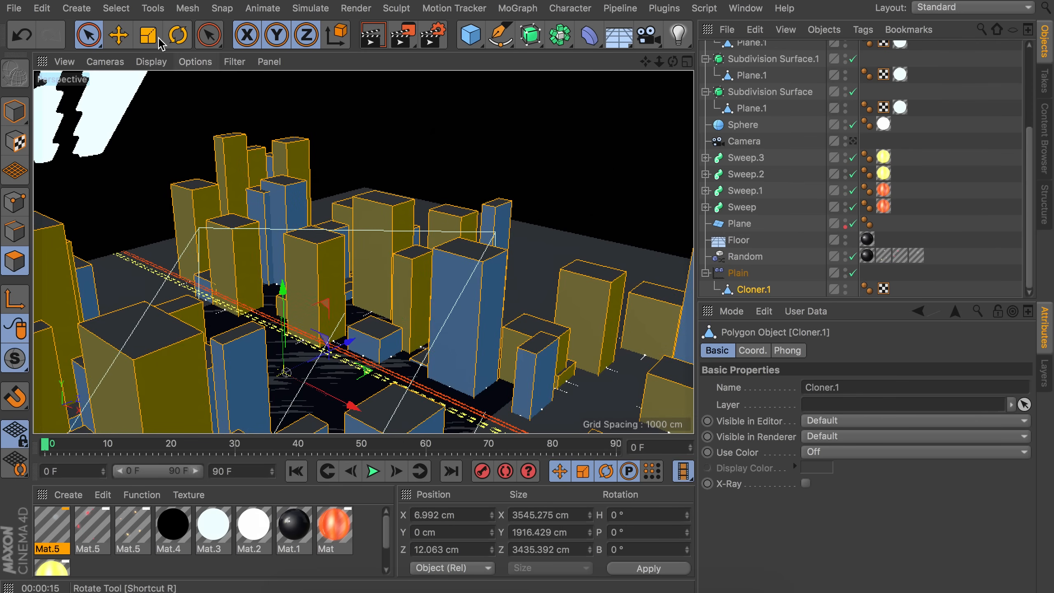
pyautogui.click(116, 8)
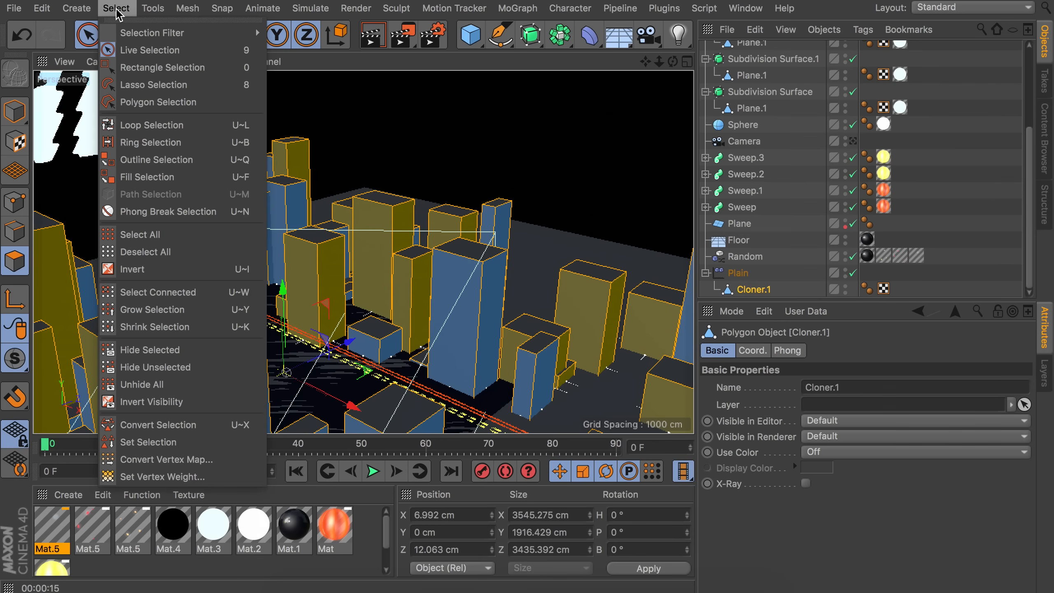
pyautogui.click(158, 441)
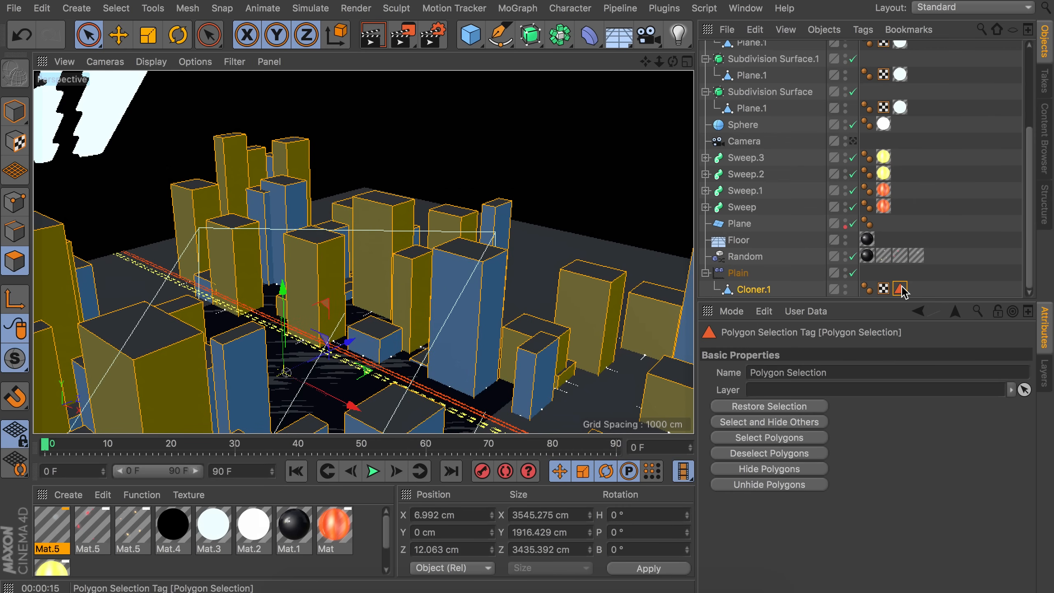
# Step: Move the four texture tags onto Cloner.1 and restrict the three window materials to its Polygon Selection
pyautogui.click(867, 256)
pyautogui.moveTo(868, 256); pyautogui.dragTo(915, 290)
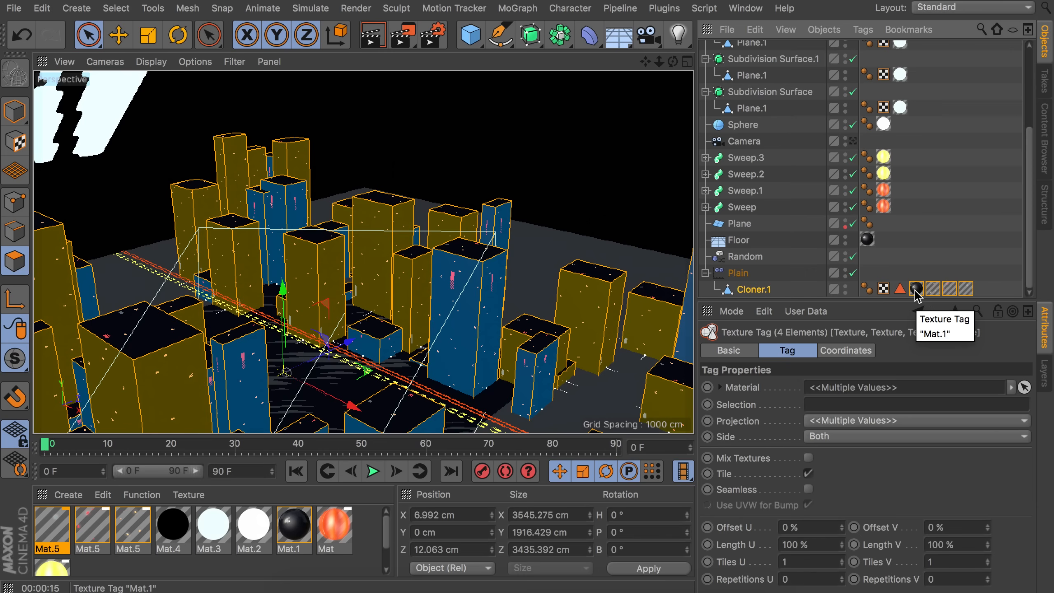
pyautogui.click(933, 288)
pyautogui.keyDown('shift'); pyautogui.click(965, 289); pyautogui.keyUp('shift')
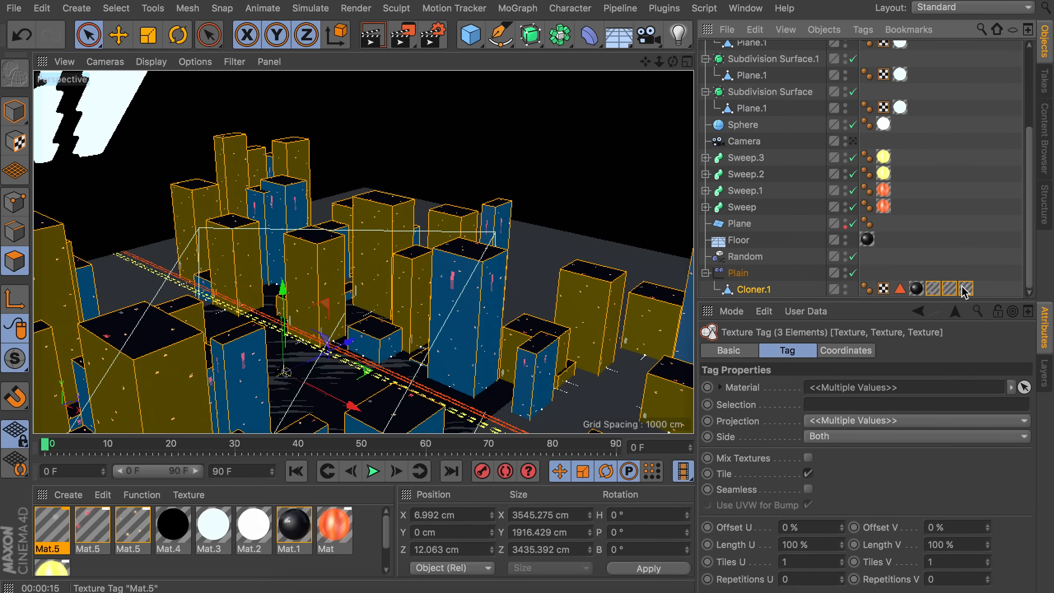
pyautogui.moveTo(899, 288); pyautogui.dragTo(877, 404)
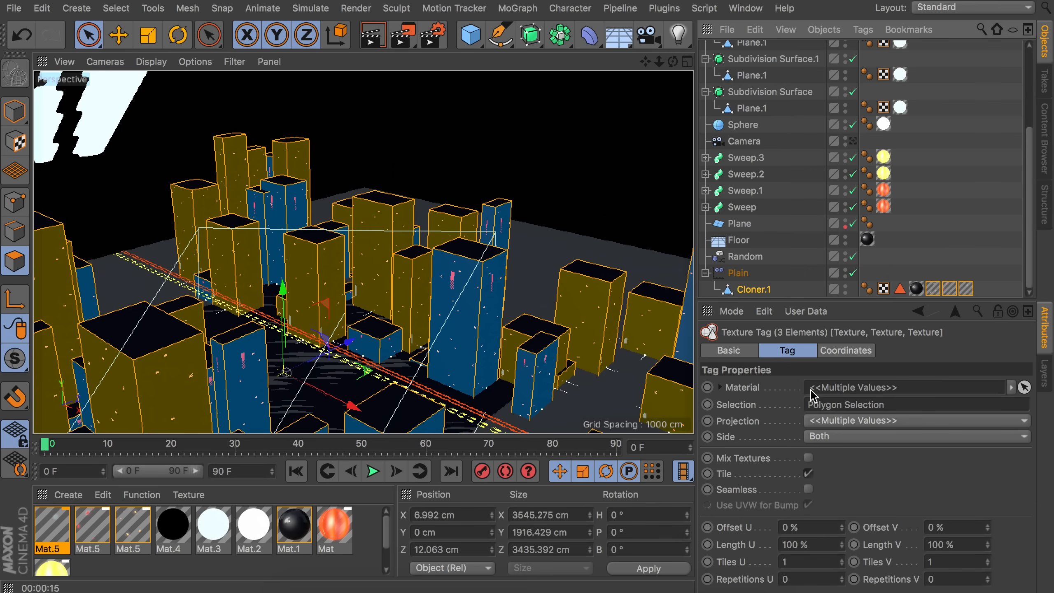
# Step: Return to Model mode and examine the building roofs, windows and light trails up close
pyautogui.click(909, 199)
pyautogui.keyDown('alt'); pyautogui.moveTo(461, 256); pyautogui.dragTo(521, 148, button='right'); pyautogui.keyUp('alt')
pyautogui.moveTo(465, 211)
pyautogui.keyDown('alt'); pyautogui.mouseDown()
pyautogui.moveTo(542, 312)
pyautogui.moveTo(468, 218)
pyautogui.mouseUp(); pyautogui.keyUp('alt')
pyautogui.click(16, 112)
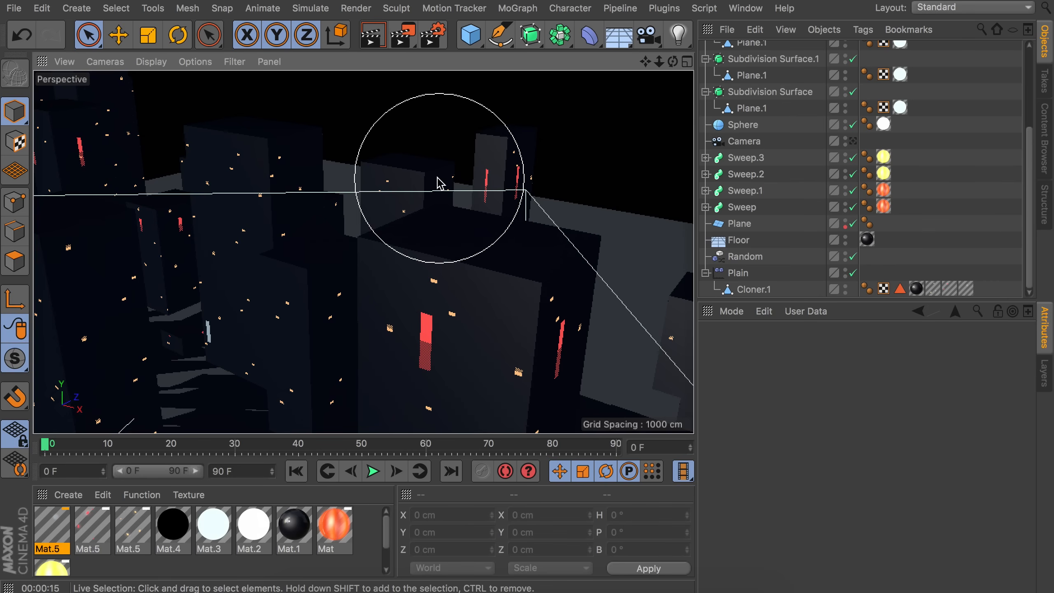
pyautogui.moveTo(384, 270)
pyautogui.keyDown('alt'); pyautogui.mouseDown()
pyautogui.moveTo(471, 141)
pyautogui.moveTo(456, 223)
pyautogui.moveTo(505, 176)
pyautogui.mouseUp(); pyautogui.keyUp('alt')
pyautogui.keyDown('alt'); pyautogui.moveTo(398, 282); pyautogui.dragTo(407, 260, button='right'); pyautogui.keyUp('alt')
pyautogui.keyDown('alt'); pyautogui.moveTo(407, 260); pyautogui.dragTo(429, 202); pyautogui.keyUp('alt')
pyautogui.keyDown('alt'); pyautogui.moveTo(388, 291); pyautogui.dragTo(188, 211); pyautogui.keyUp('alt')
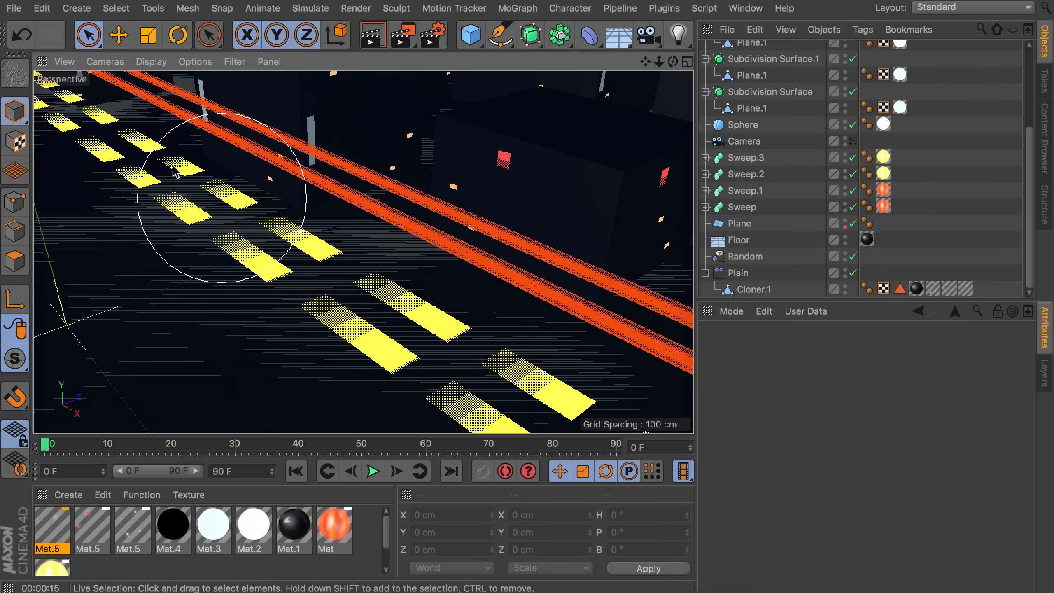
# Step: Try the XY plane for the circle profile inside the yellow light trail Sweep.2
pyautogui.press('e')
pyautogui.click(388, 301)
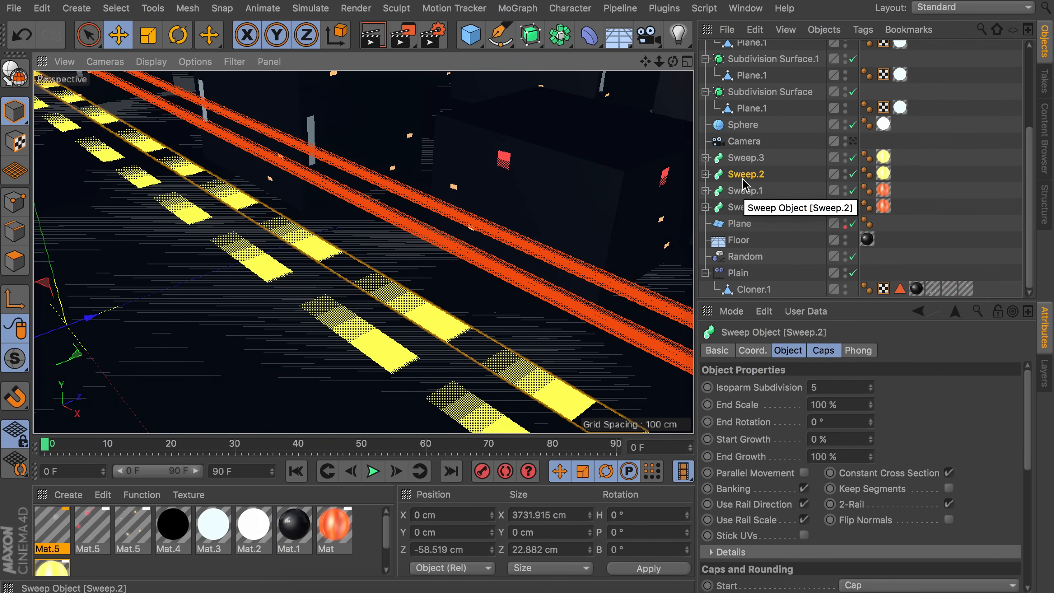
pyautogui.click(705, 174)
pyautogui.click(748, 191)
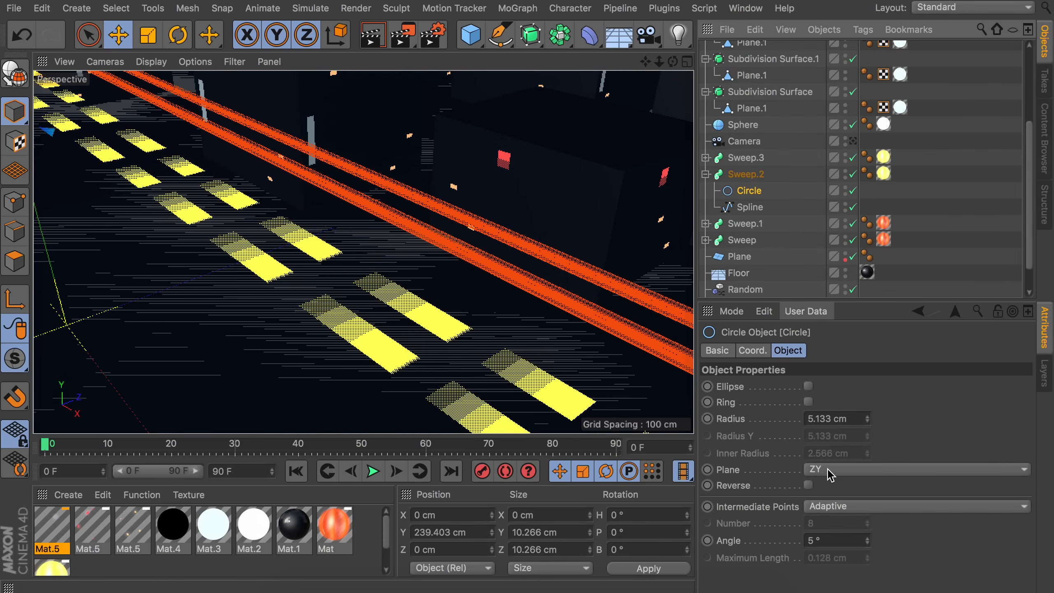
pyautogui.scroll(-2, 828, 469)
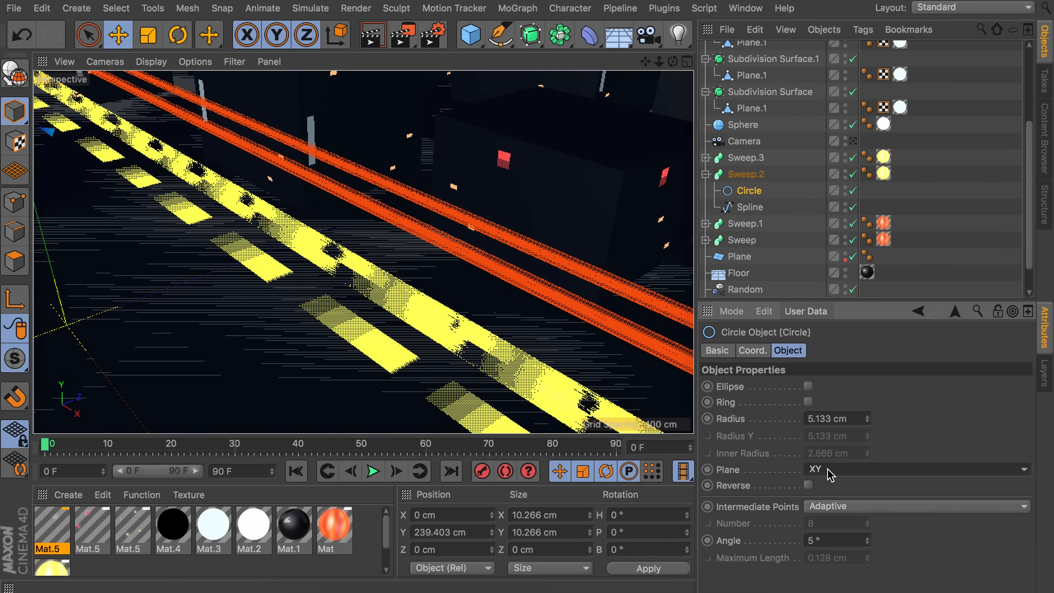
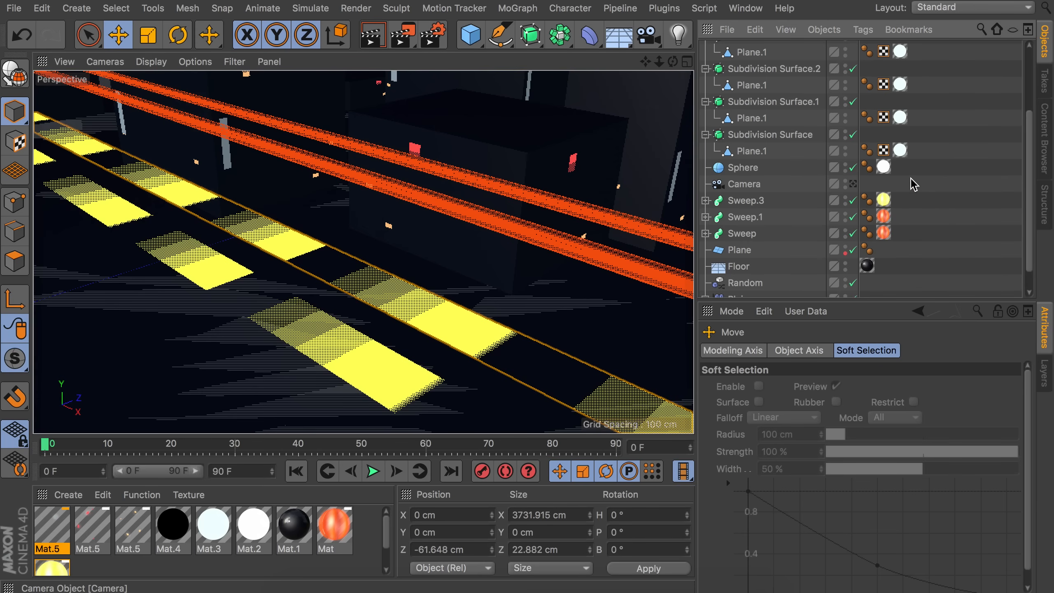
# Step: Set the yellow texture's Offset U on Sweep.2 to 132% and adjust its Length U
pyautogui.scroll(5, 882, 125)
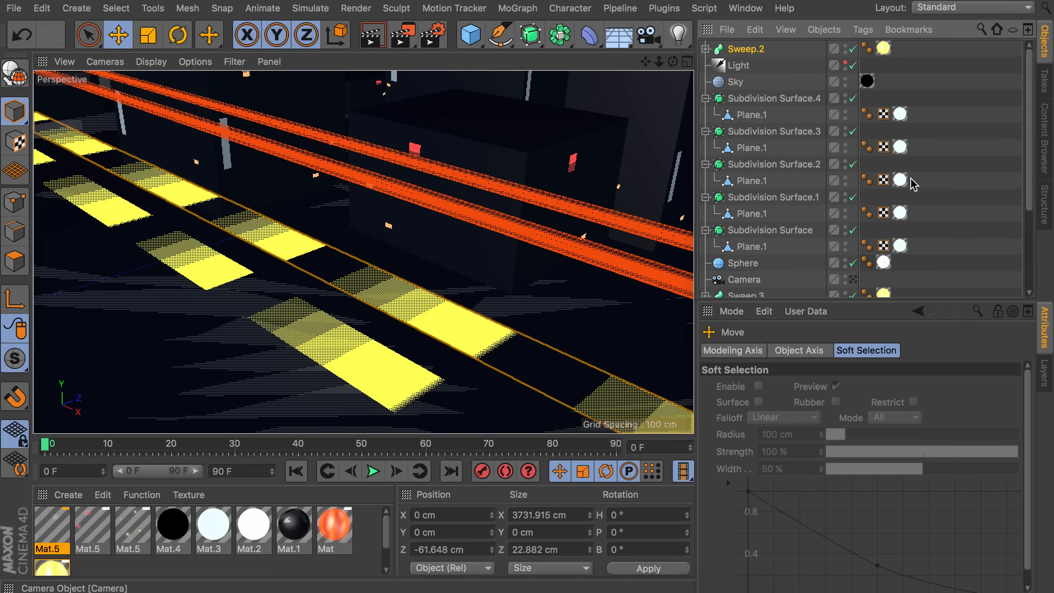
pyautogui.click(883, 48)
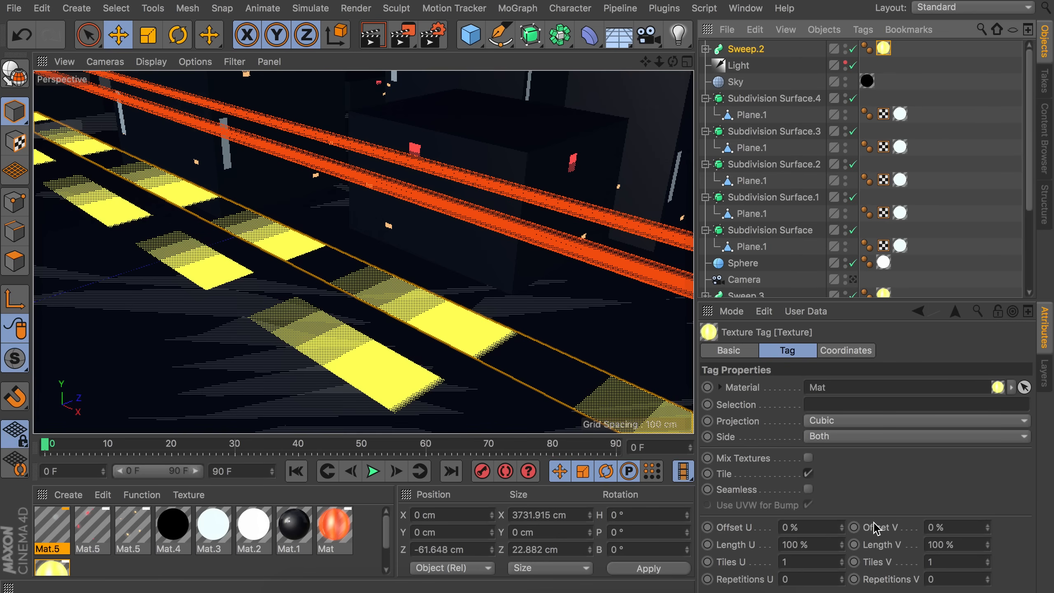
pyautogui.moveTo(842, 526); pyautogui.dragTo(904, 522)
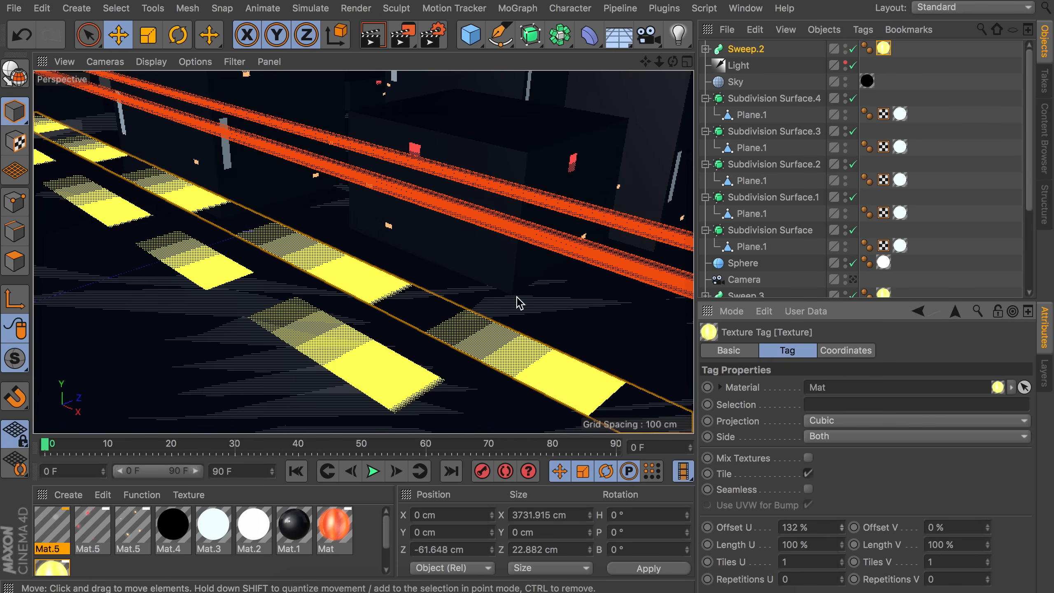
pyautogui.moveTo(841, 544); pyautogui.dragTo(864, 543)
# Step: Adjust the Length U of the yellow texture on Sweep.3 to vary its dashes from the neighbouring trail
pyautogui.scroll(-6, 779, 180)
pyautogui.click(882, 197)
pyautogui.scroll(-5, 510, 323)
pyautogui.keyDown('alt'); pyautogui.moveTo(510, 322); pyautogui.dragTo(350, 289); pyautogui.keyUp('alt')
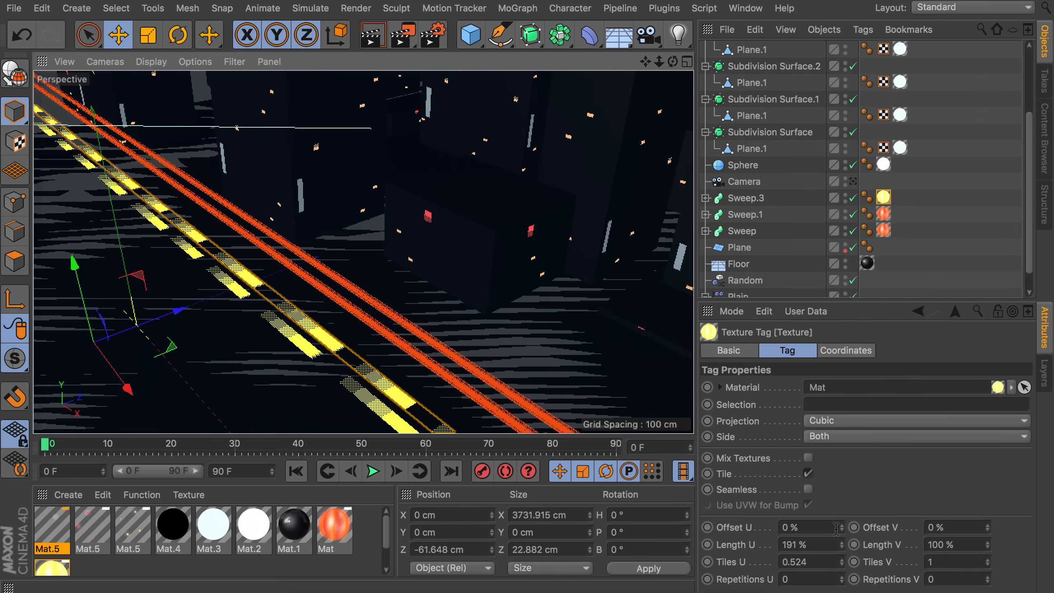
pyautogui.moveTo(841, 544); pyautogui.dragTo(834, 540)
pyautogui.click(409, 227)
pyautogui.keyDown('alt'); pyautogui.moveTo(334, 311); pyautogui.dragTo(334, 239); pyautogui.keyUp('alt')
pyautogui.scroll(-5, 390, 228)
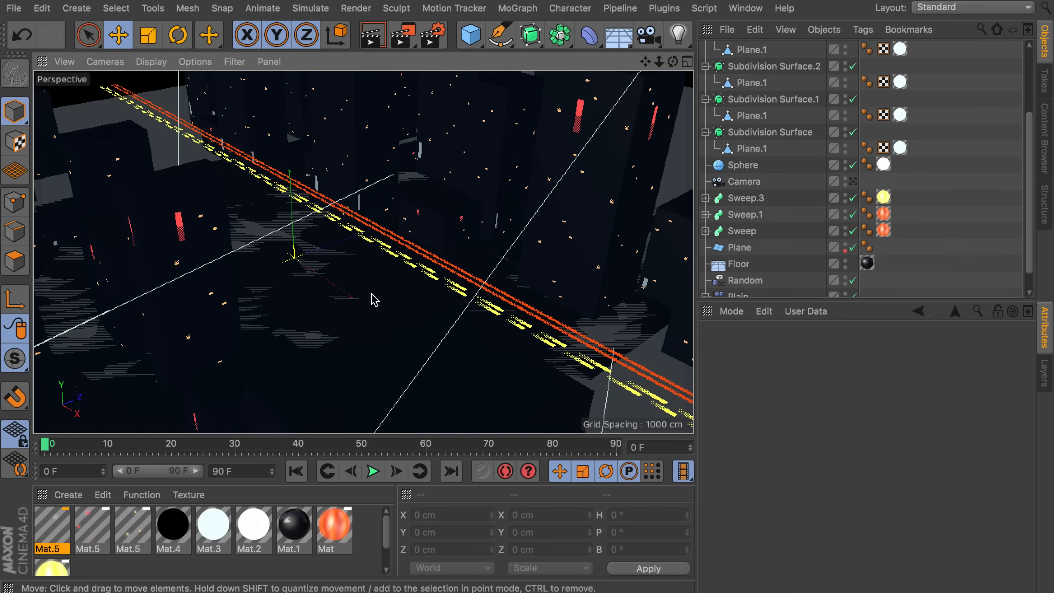
# Step: Check the Physical render settings and render the scene through the Camera to the Picture Viewer
pyautogui.click(853, 182)
pyautogui.click(428, 41)
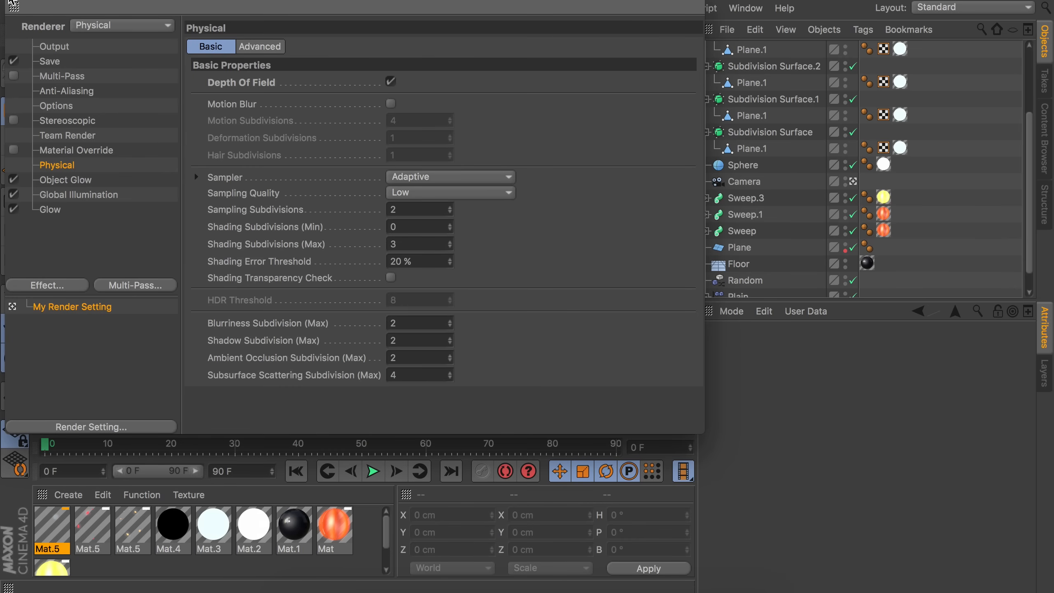
pyautogui.click(9, 1)
pyautogui.click(407, 30)
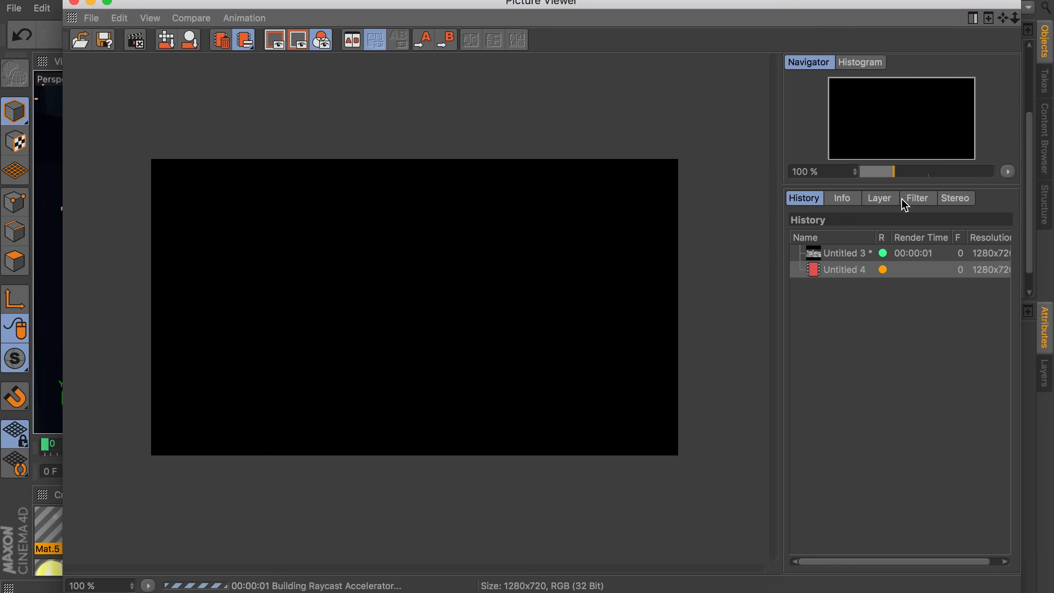
# Step: Enable the Picture Viewer filter and set Exposure to 0.3, Saturation to -12% and Brightness to 7%
pyautogui.click(916, 198)
pyautogui.click(794, 235)
pyautogui.moveTo(949, 312); pyautogui.dragTo(951, 311)
pyautogui.moveTo(949, 253); pyautogui.dragTo(944, 252)
pyautogui.moveTo(950, 273); pyautogui.dragTo(953, 273)
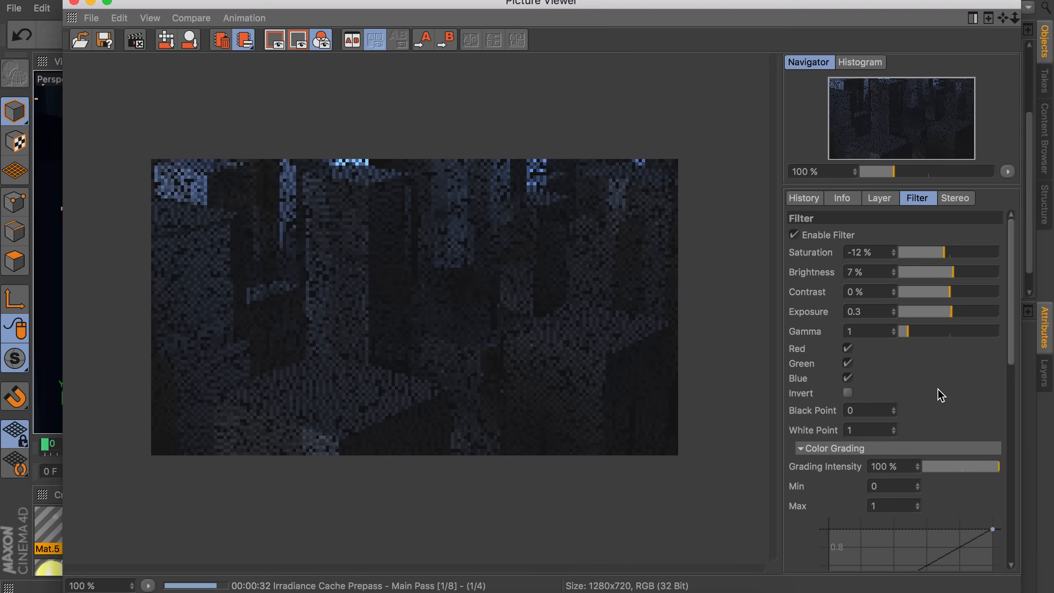